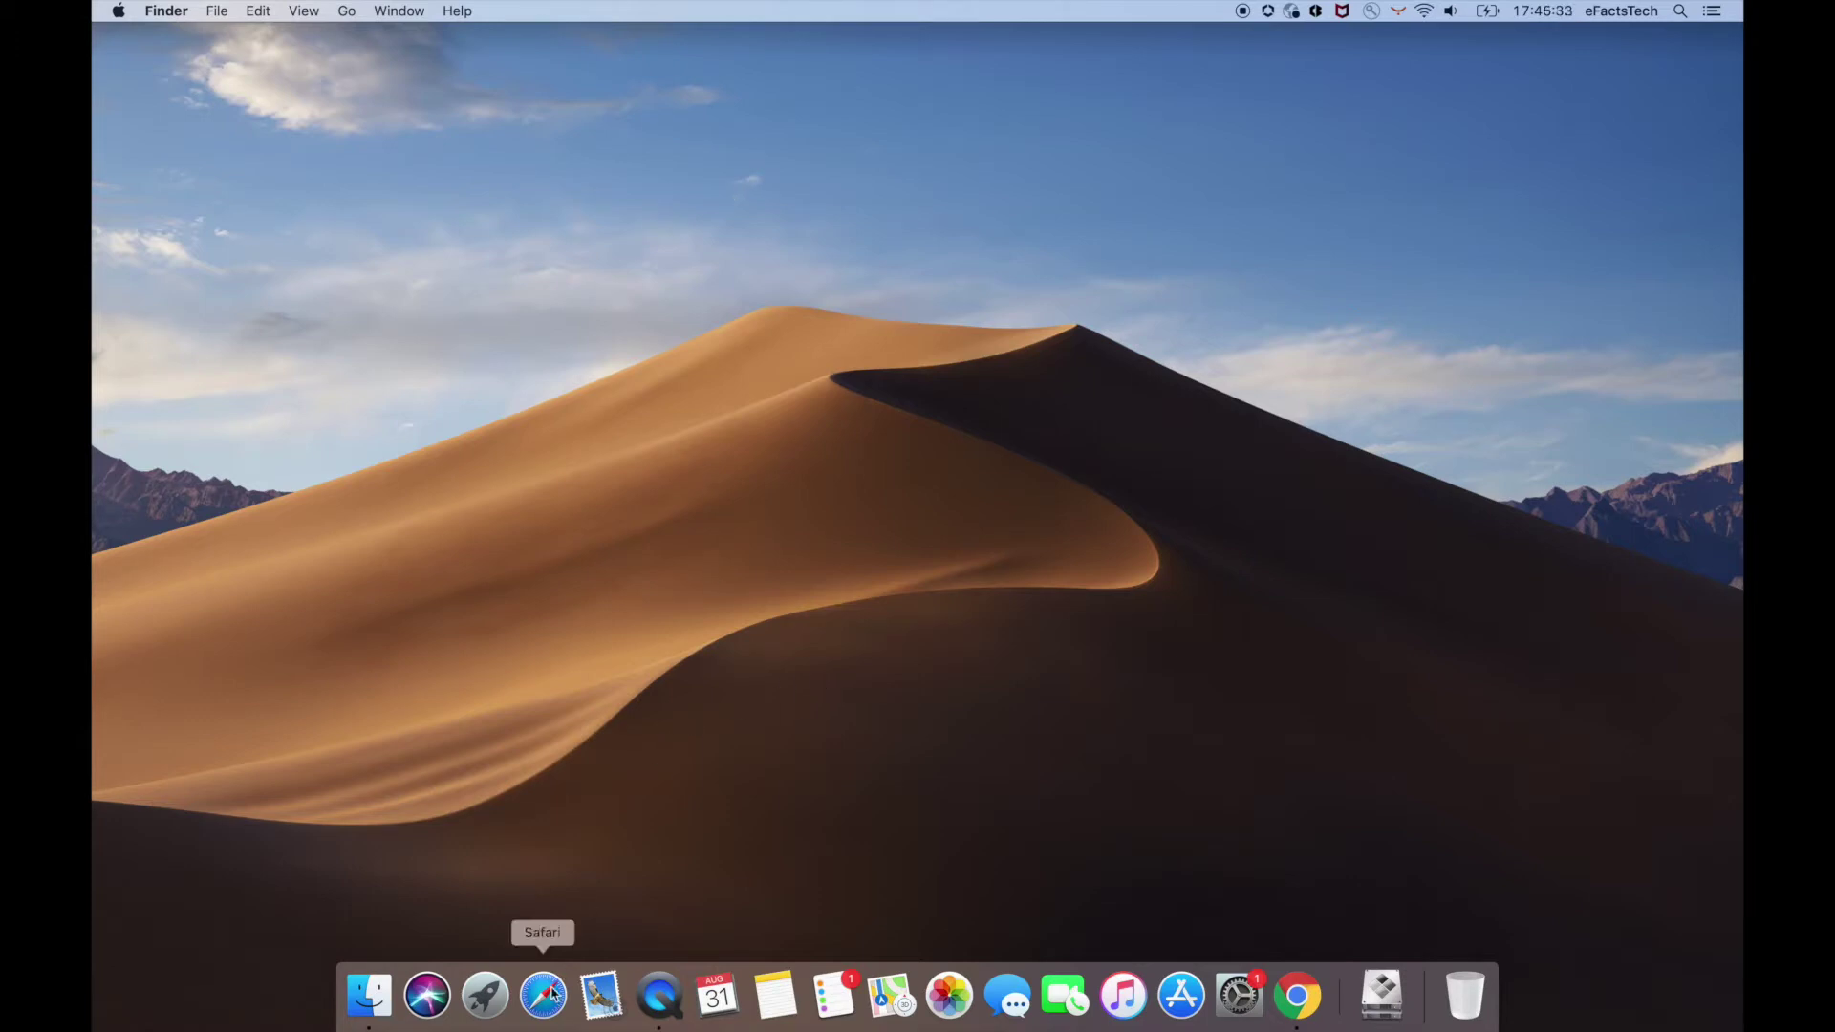
- Launch Safari, search Google for 'kali' and open the official kali.org site
click(544, 1000)
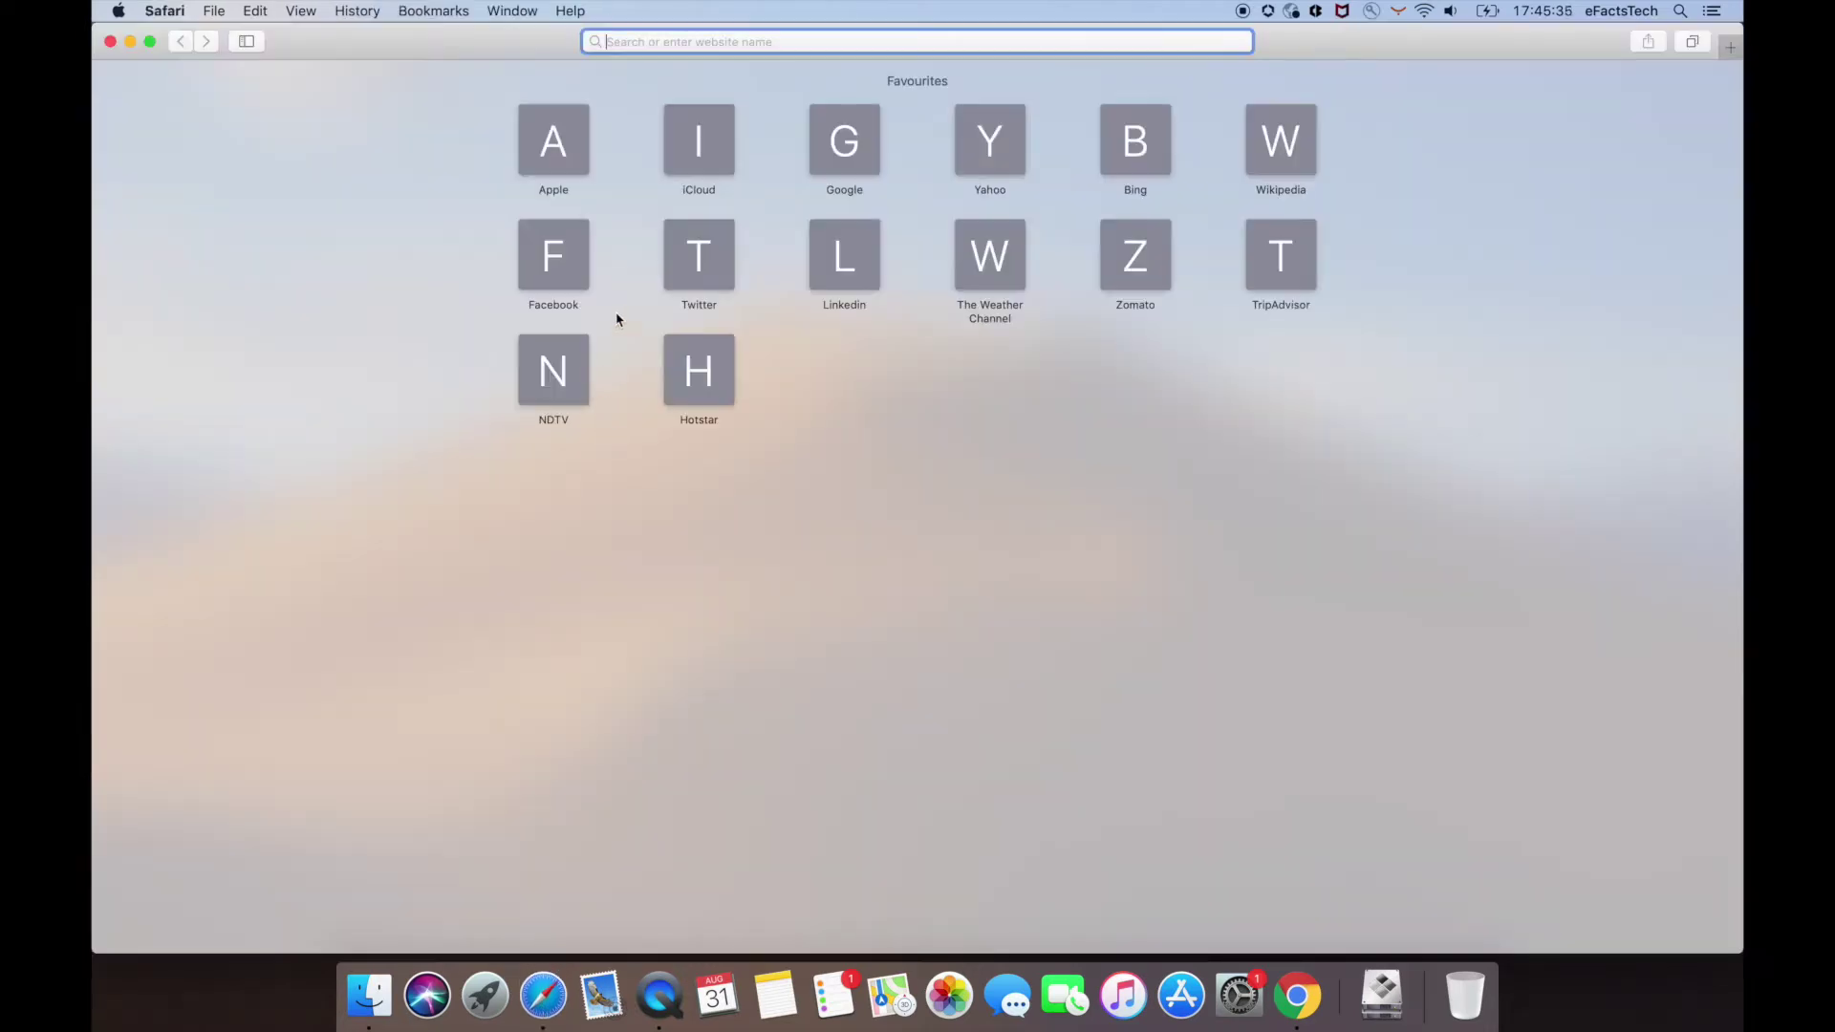
text(kali)
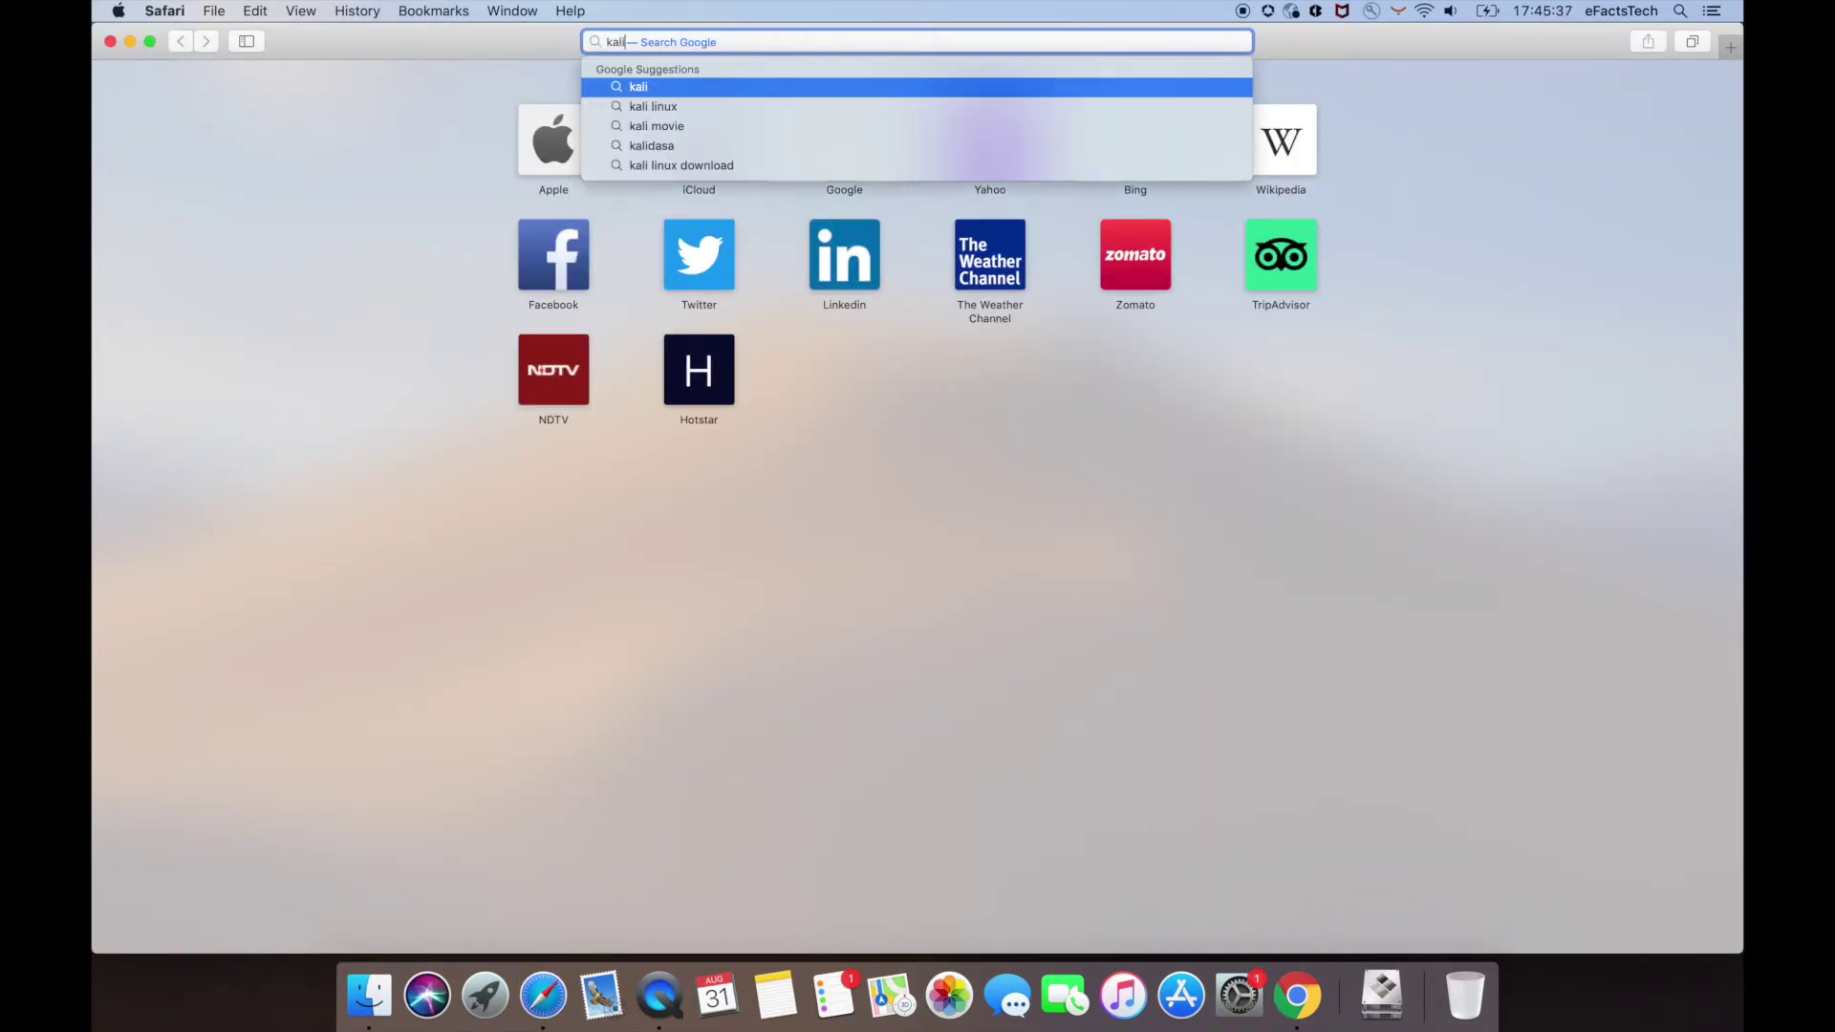
key(Escape)
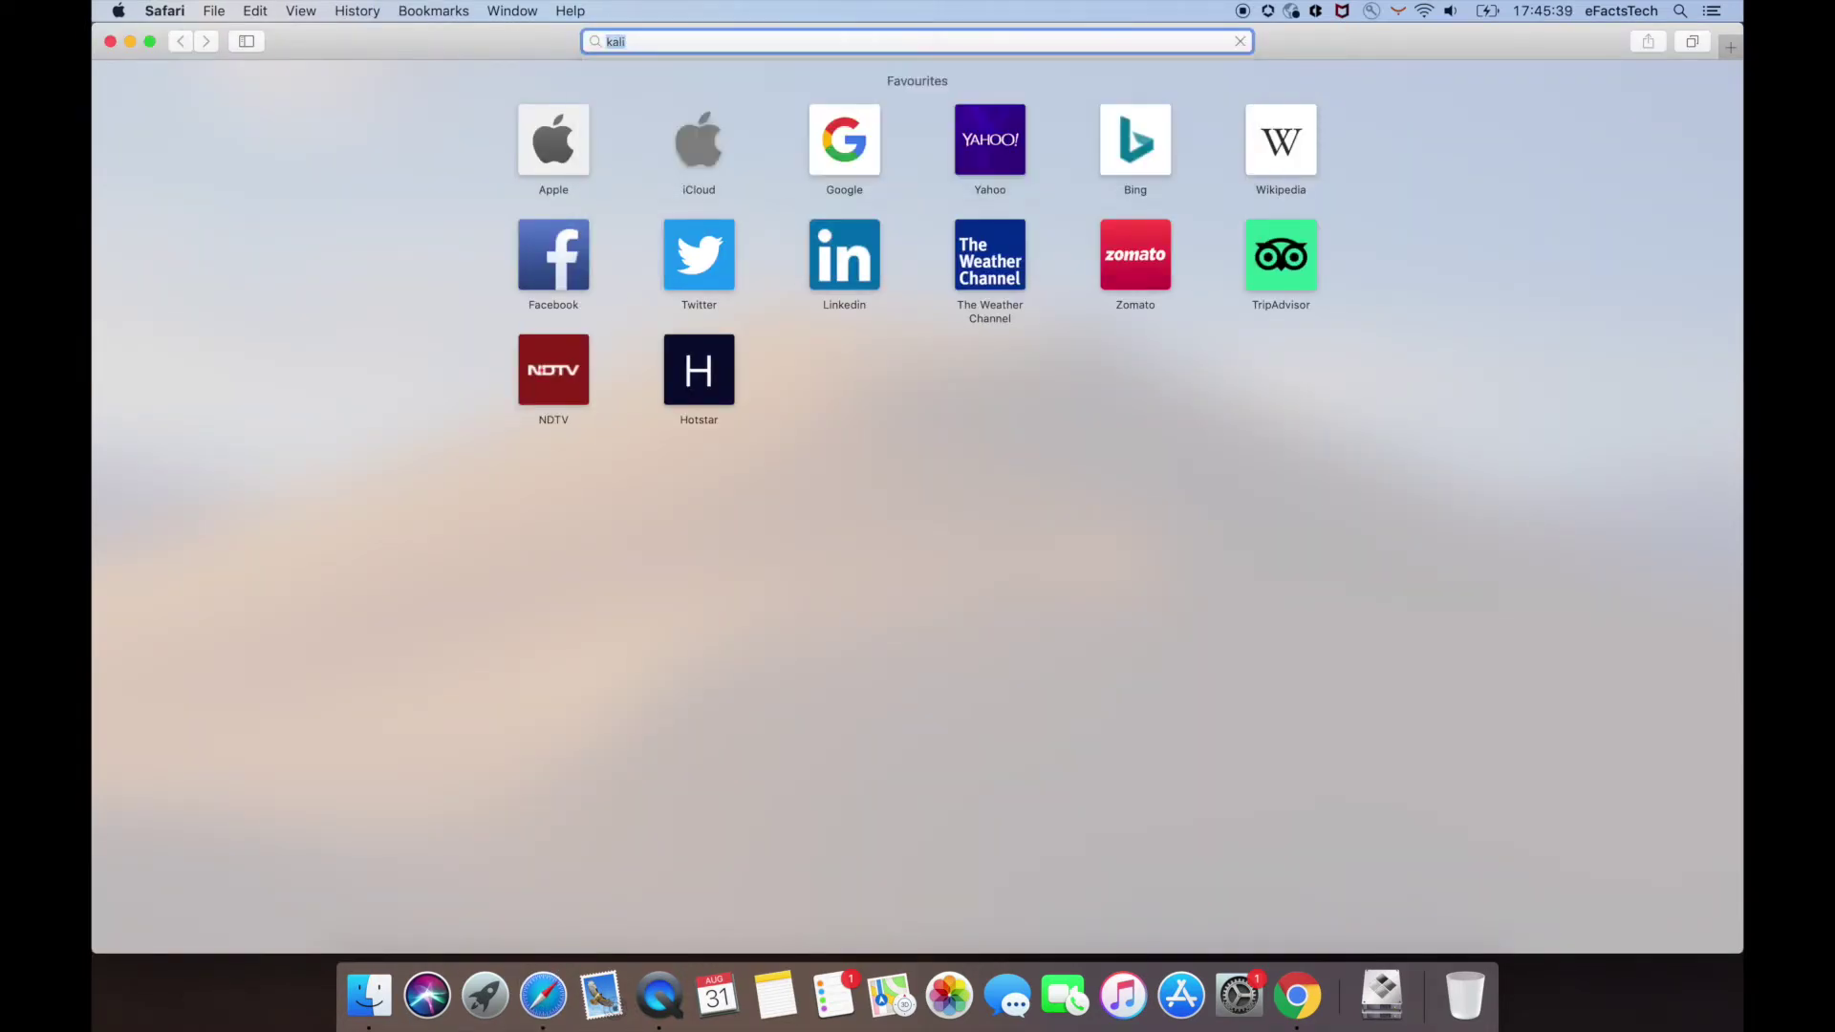
key(Return)
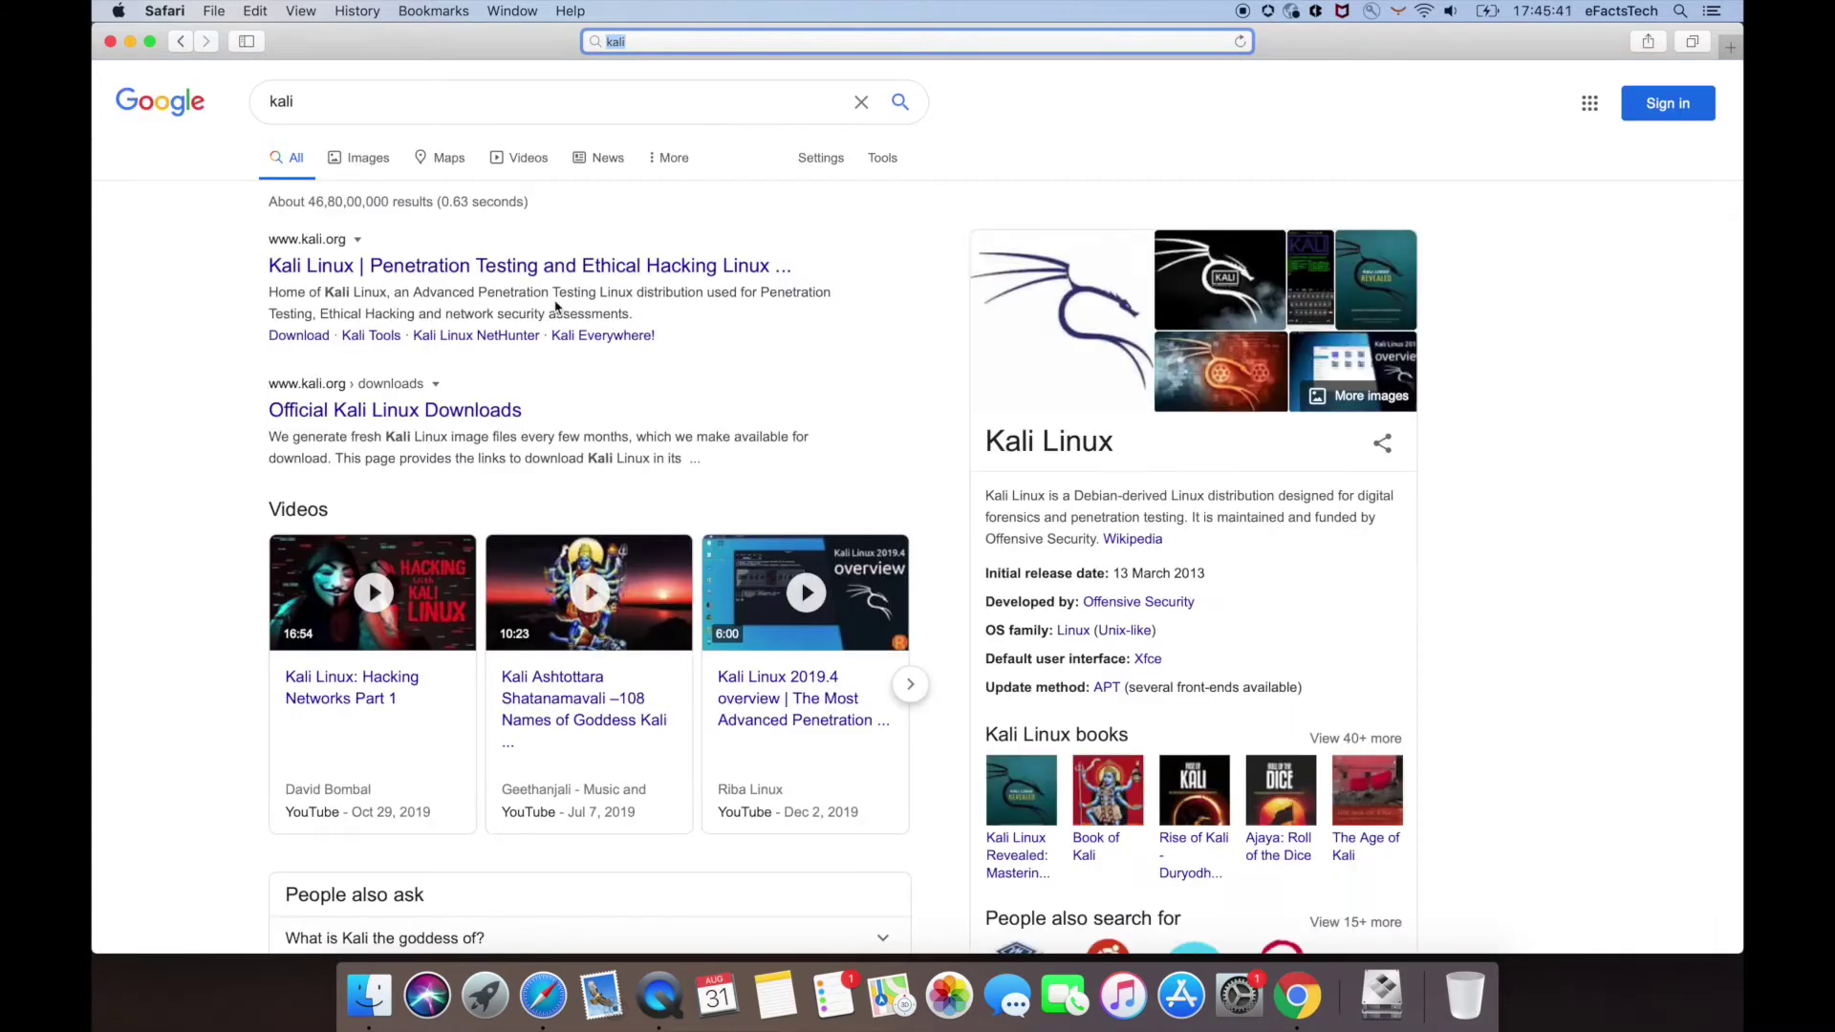
click(490, 271)
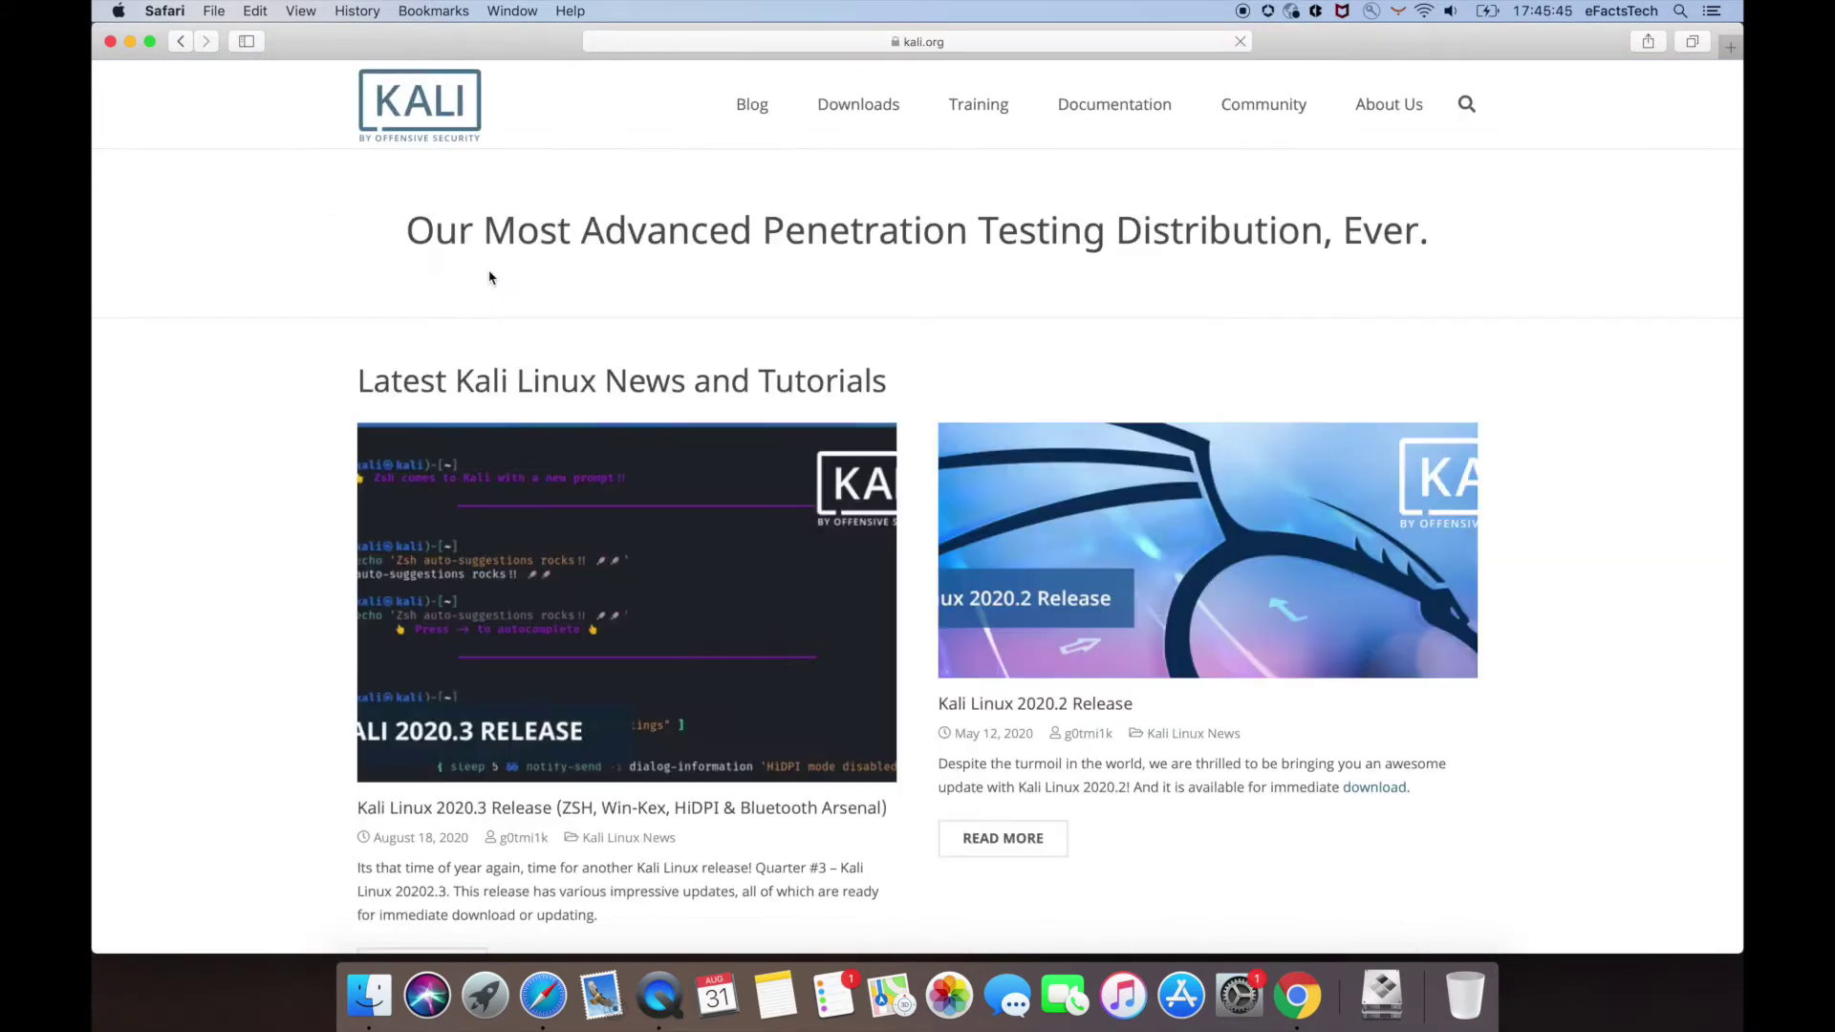
- Download the Kali Linux 64-Bit (Installer) 2020.3 image from the Downloads page
mouse_move(858, 104)
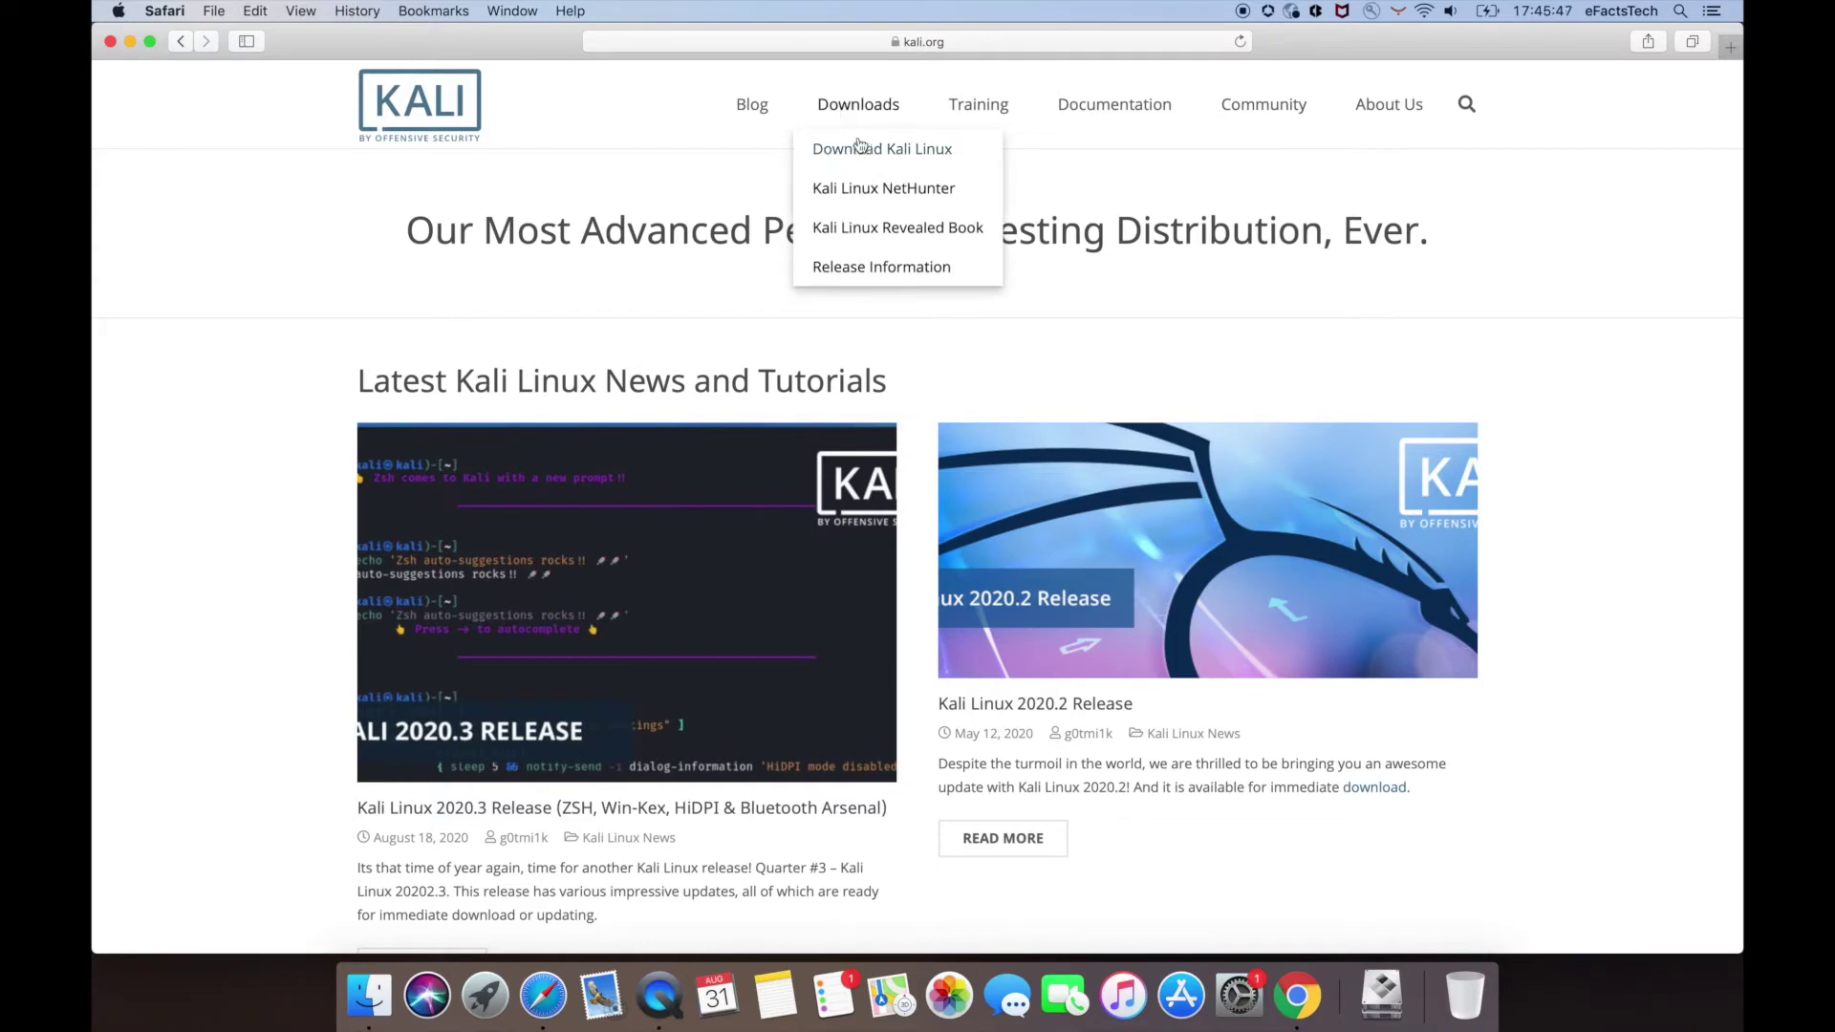
click(855, 150)
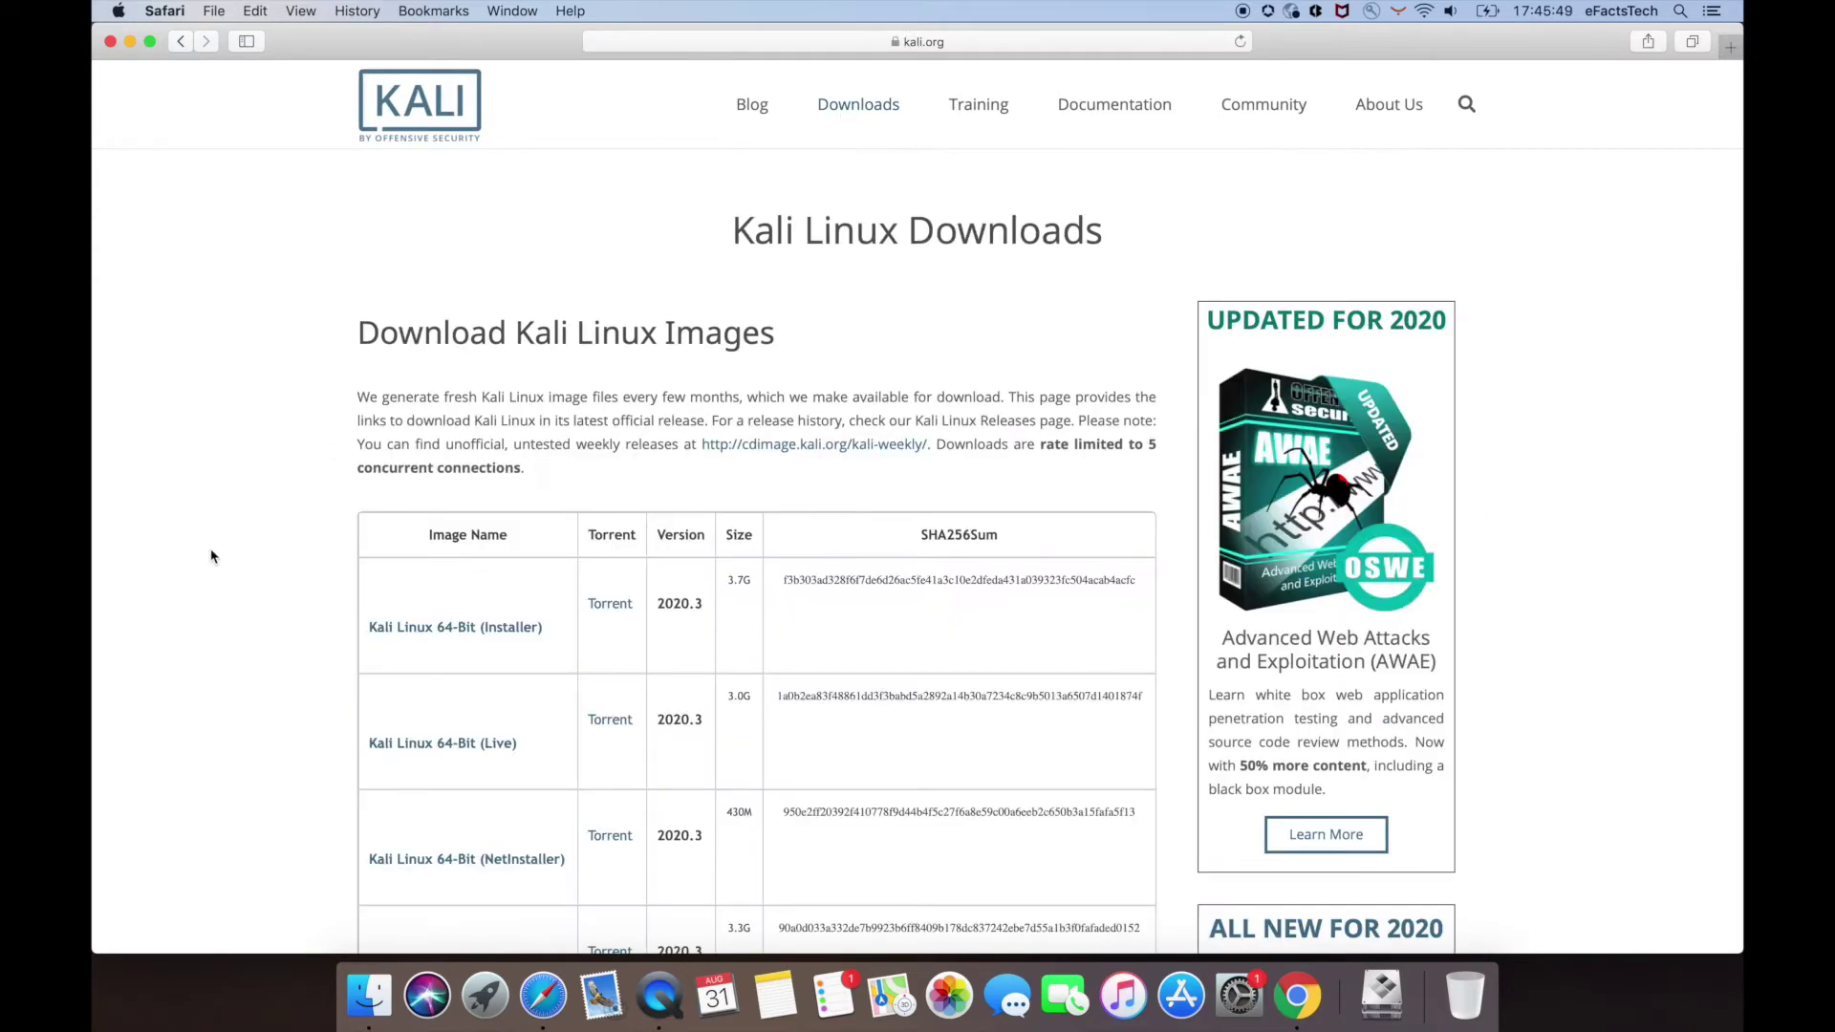
scroll(212, 556, down, 2)
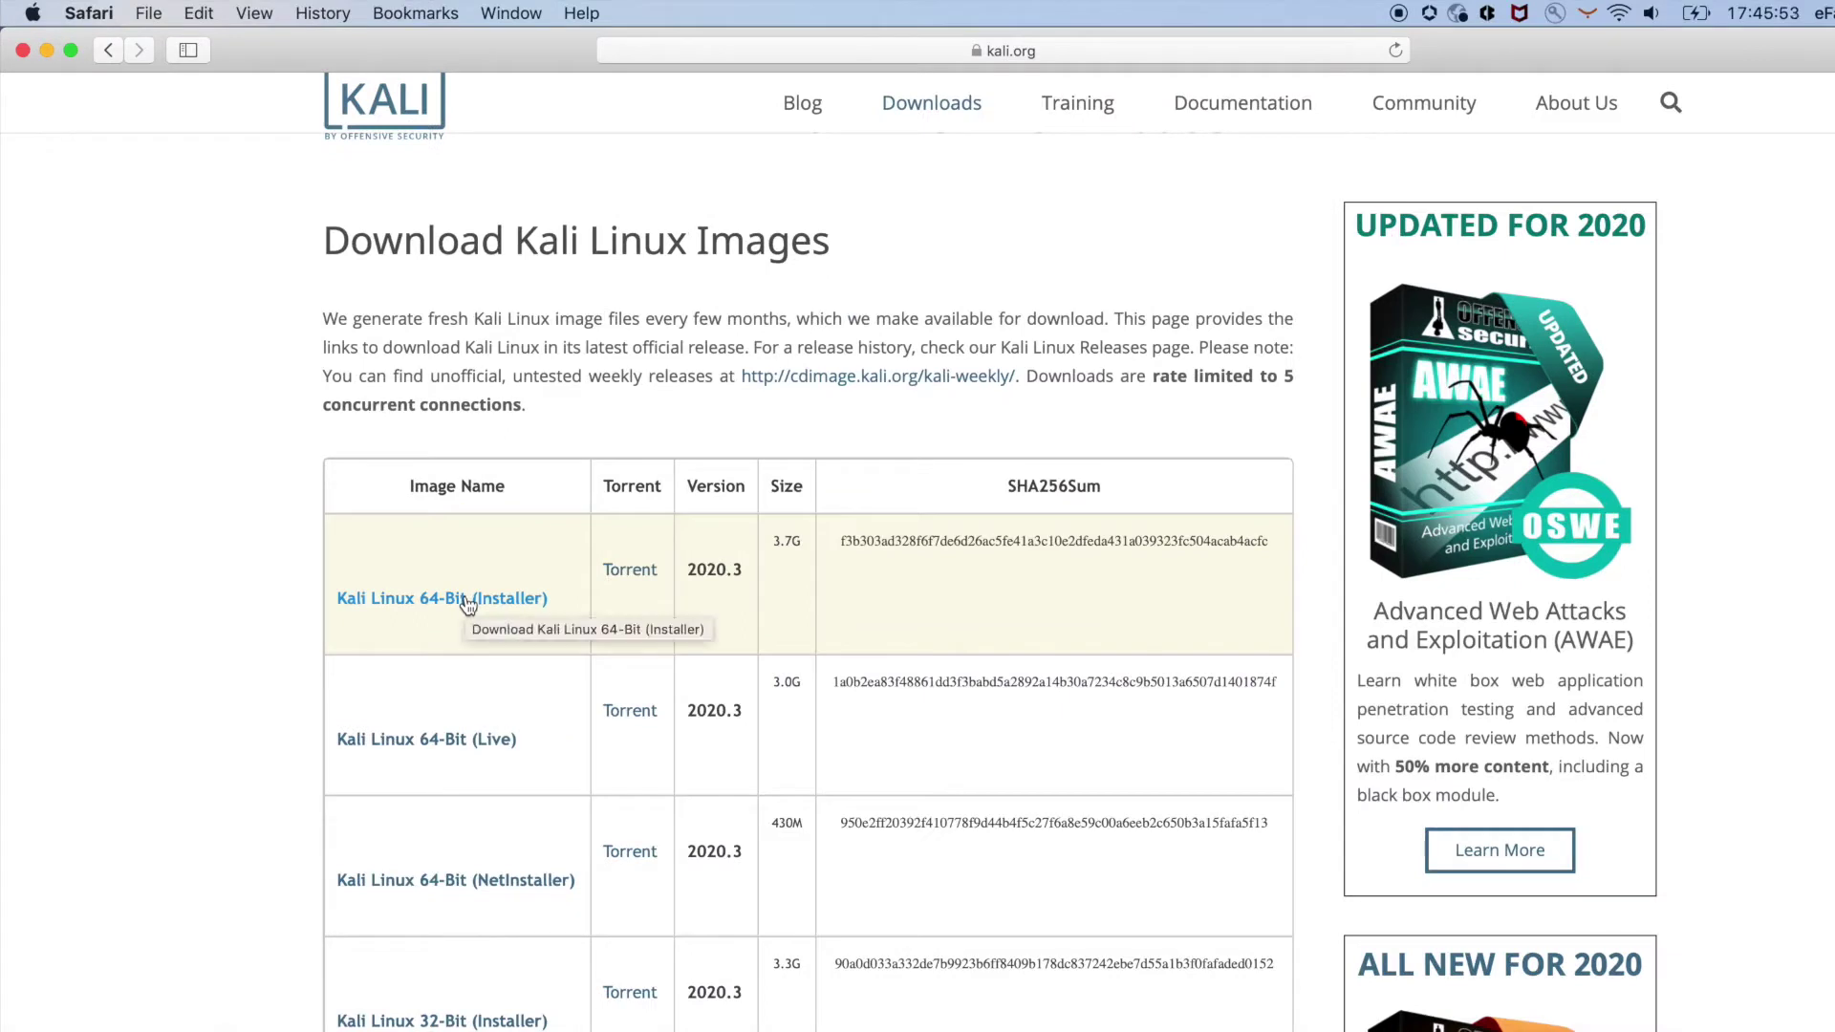
click(466, 600)
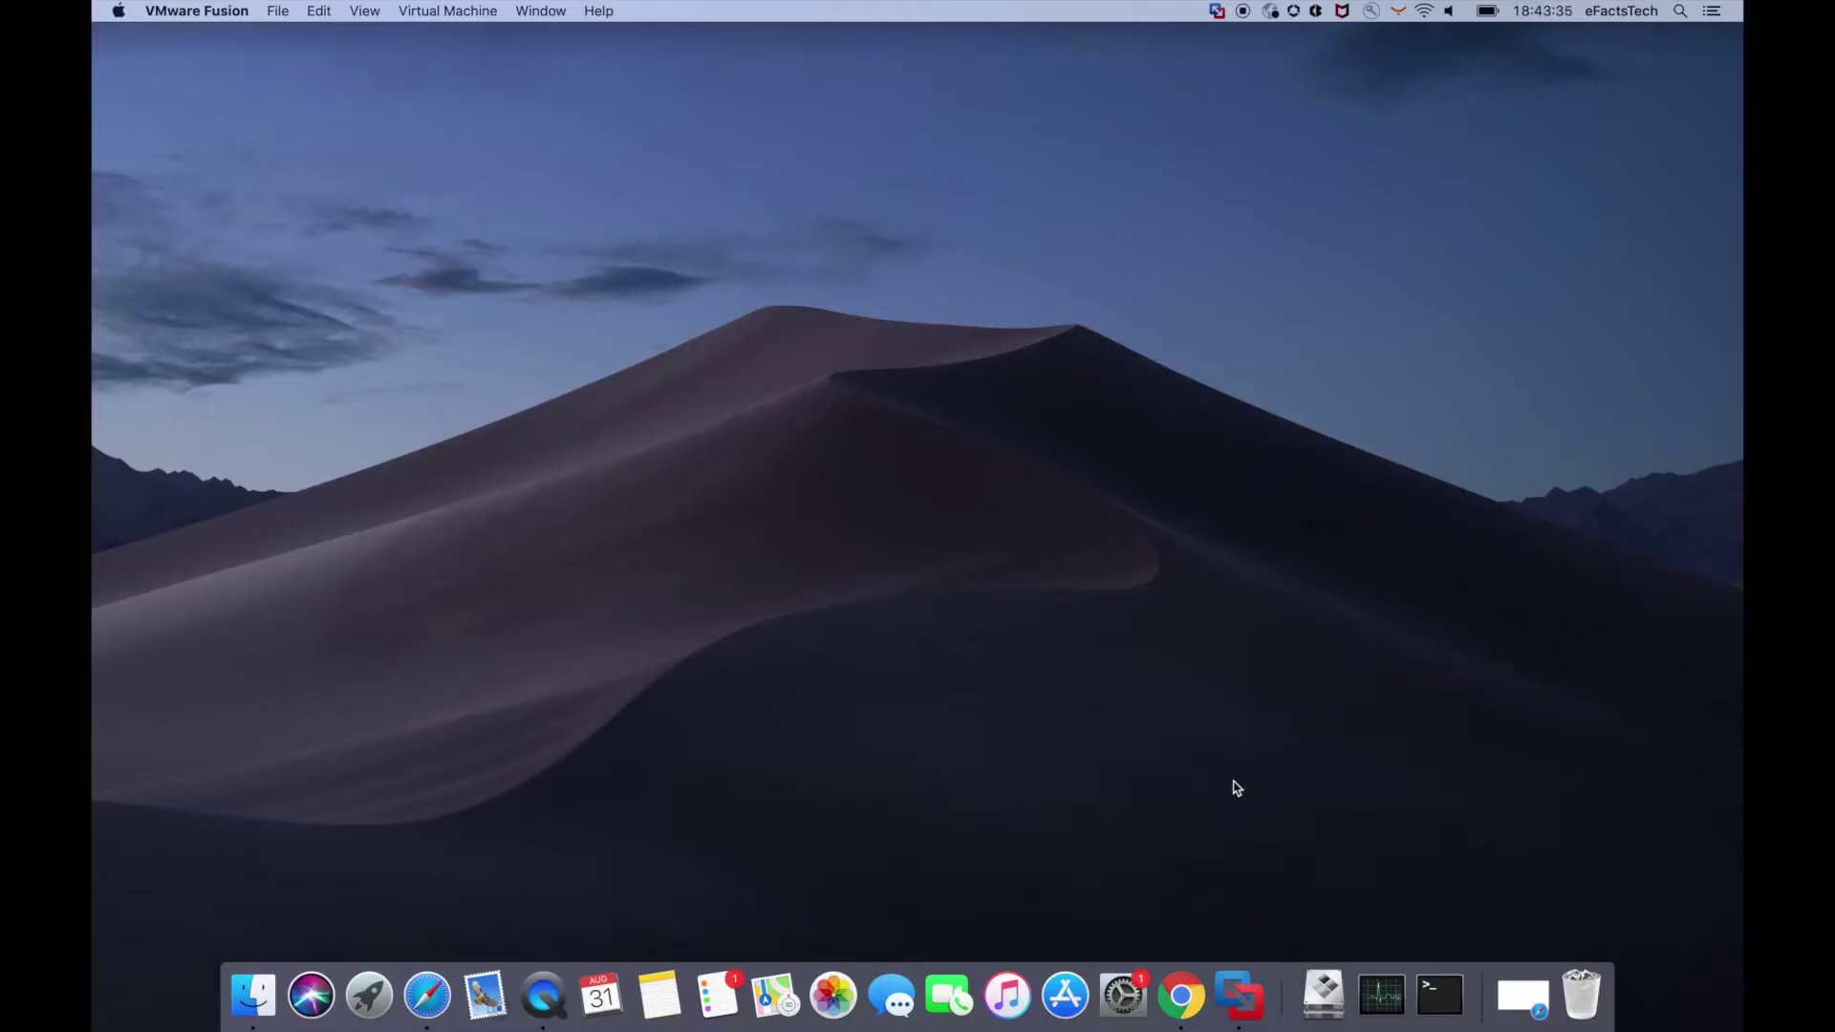
- Start a new virtual machine in VMware Fusion, installing from a disc image
click(1238, 995)
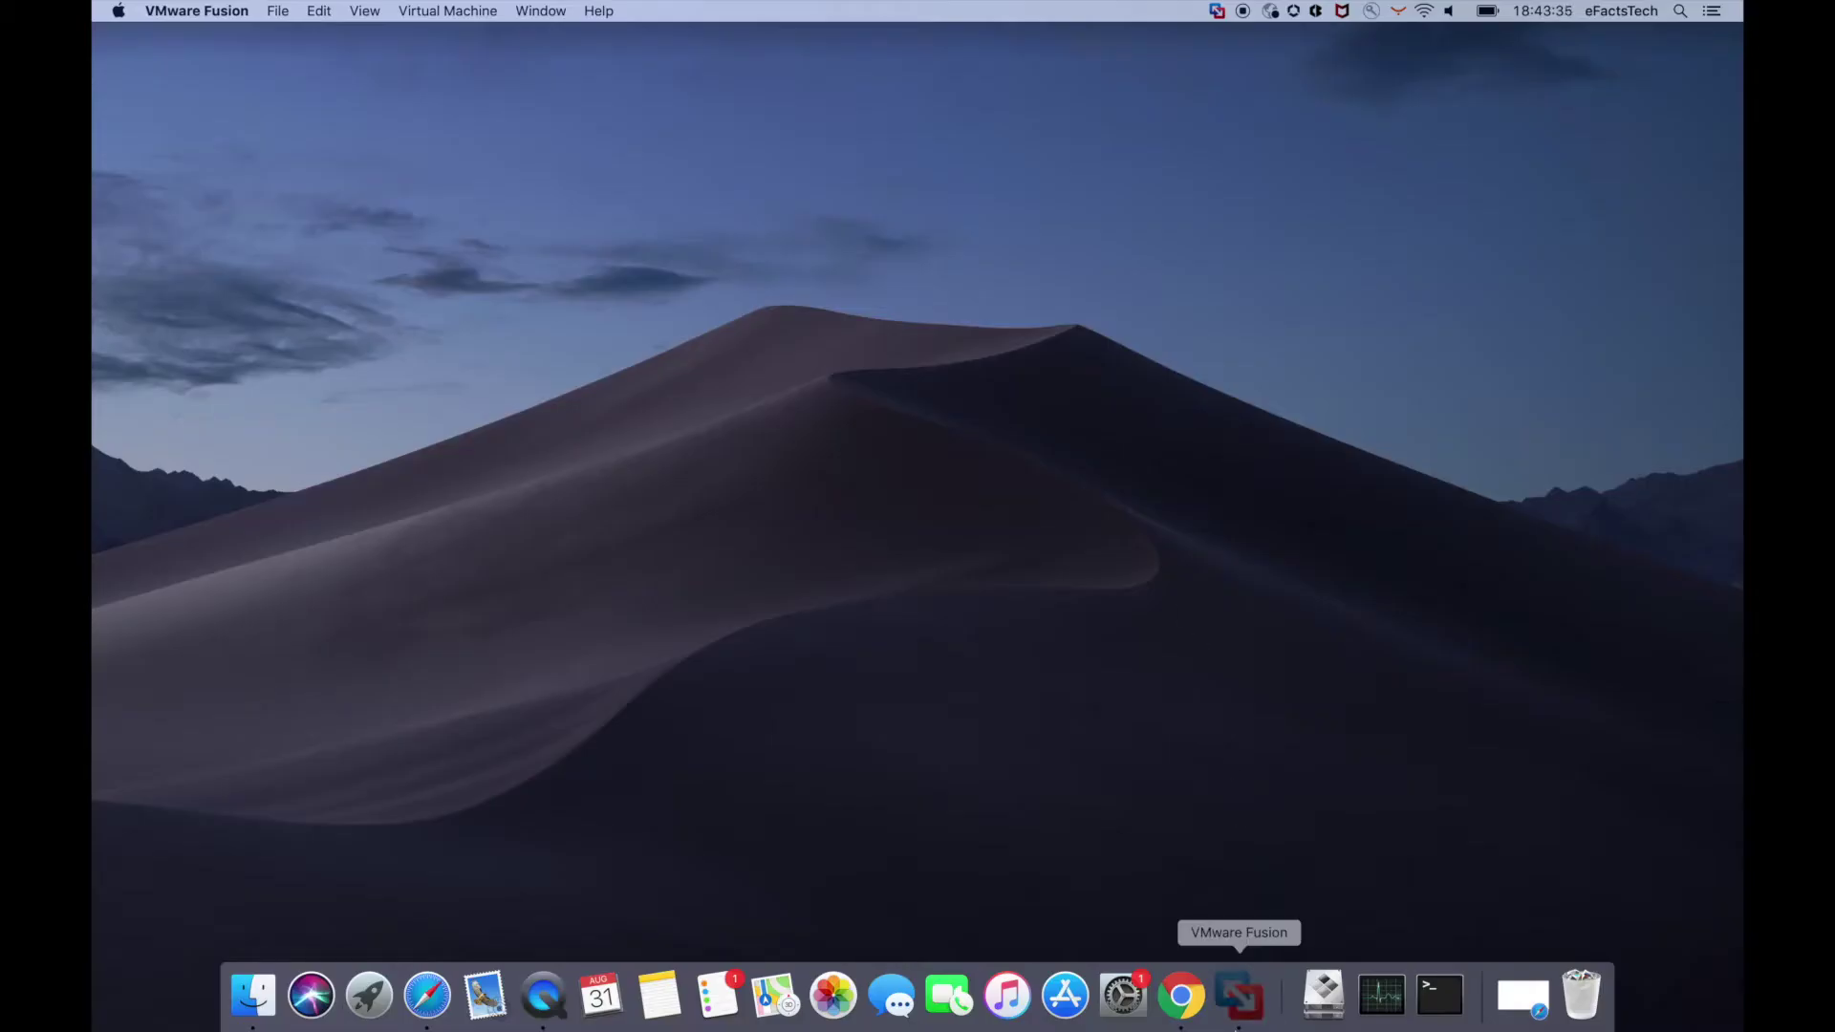
click(498, 138)
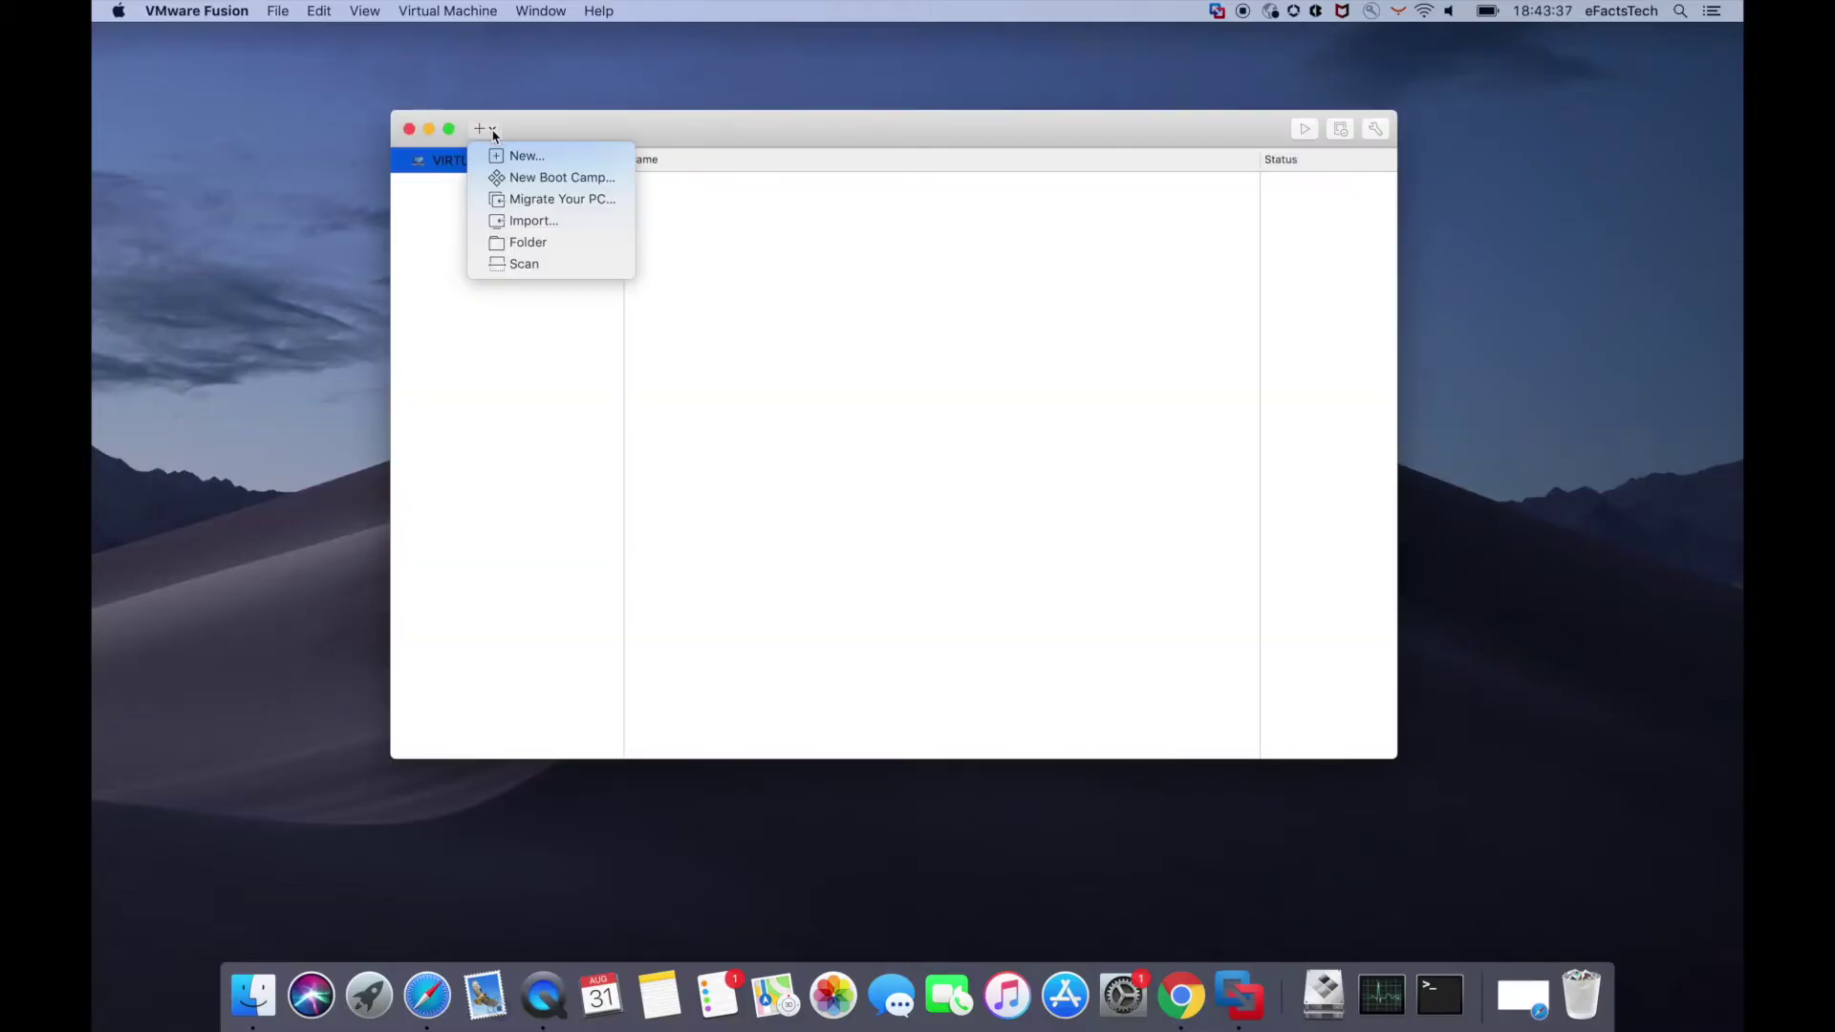
click(513, 159)
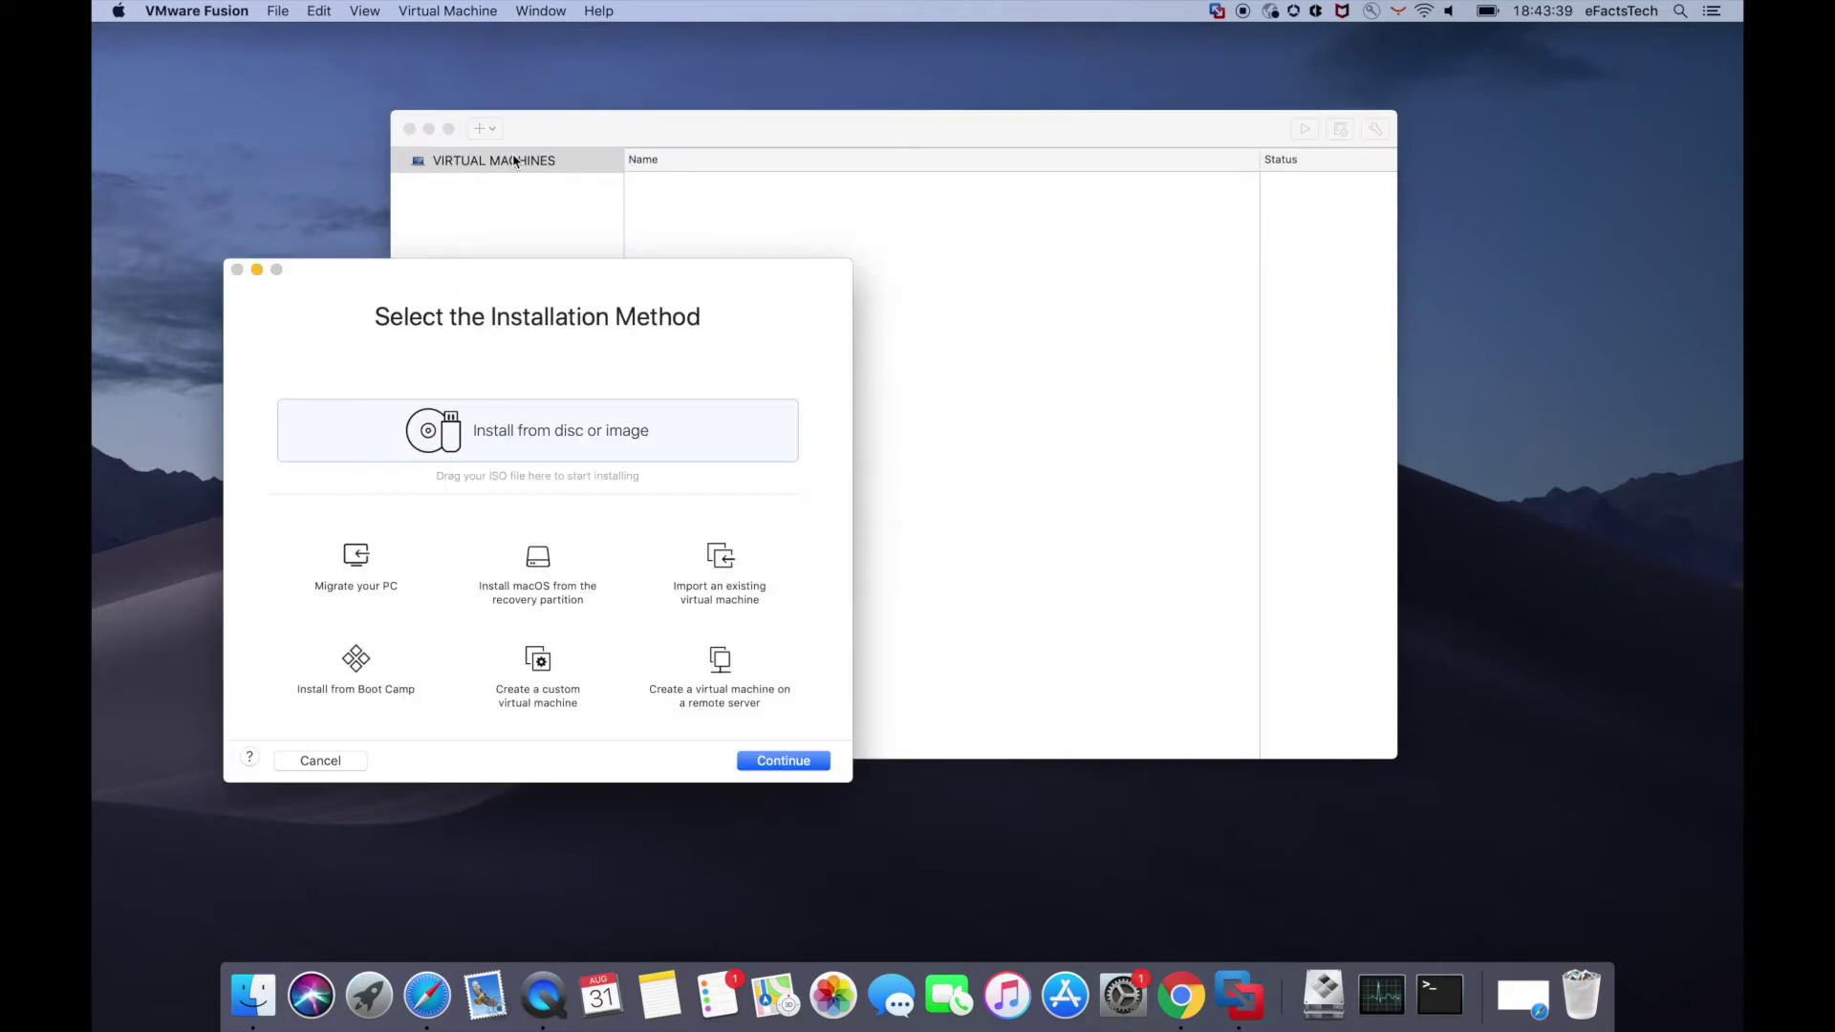
drag(593, 274, 988, 204)
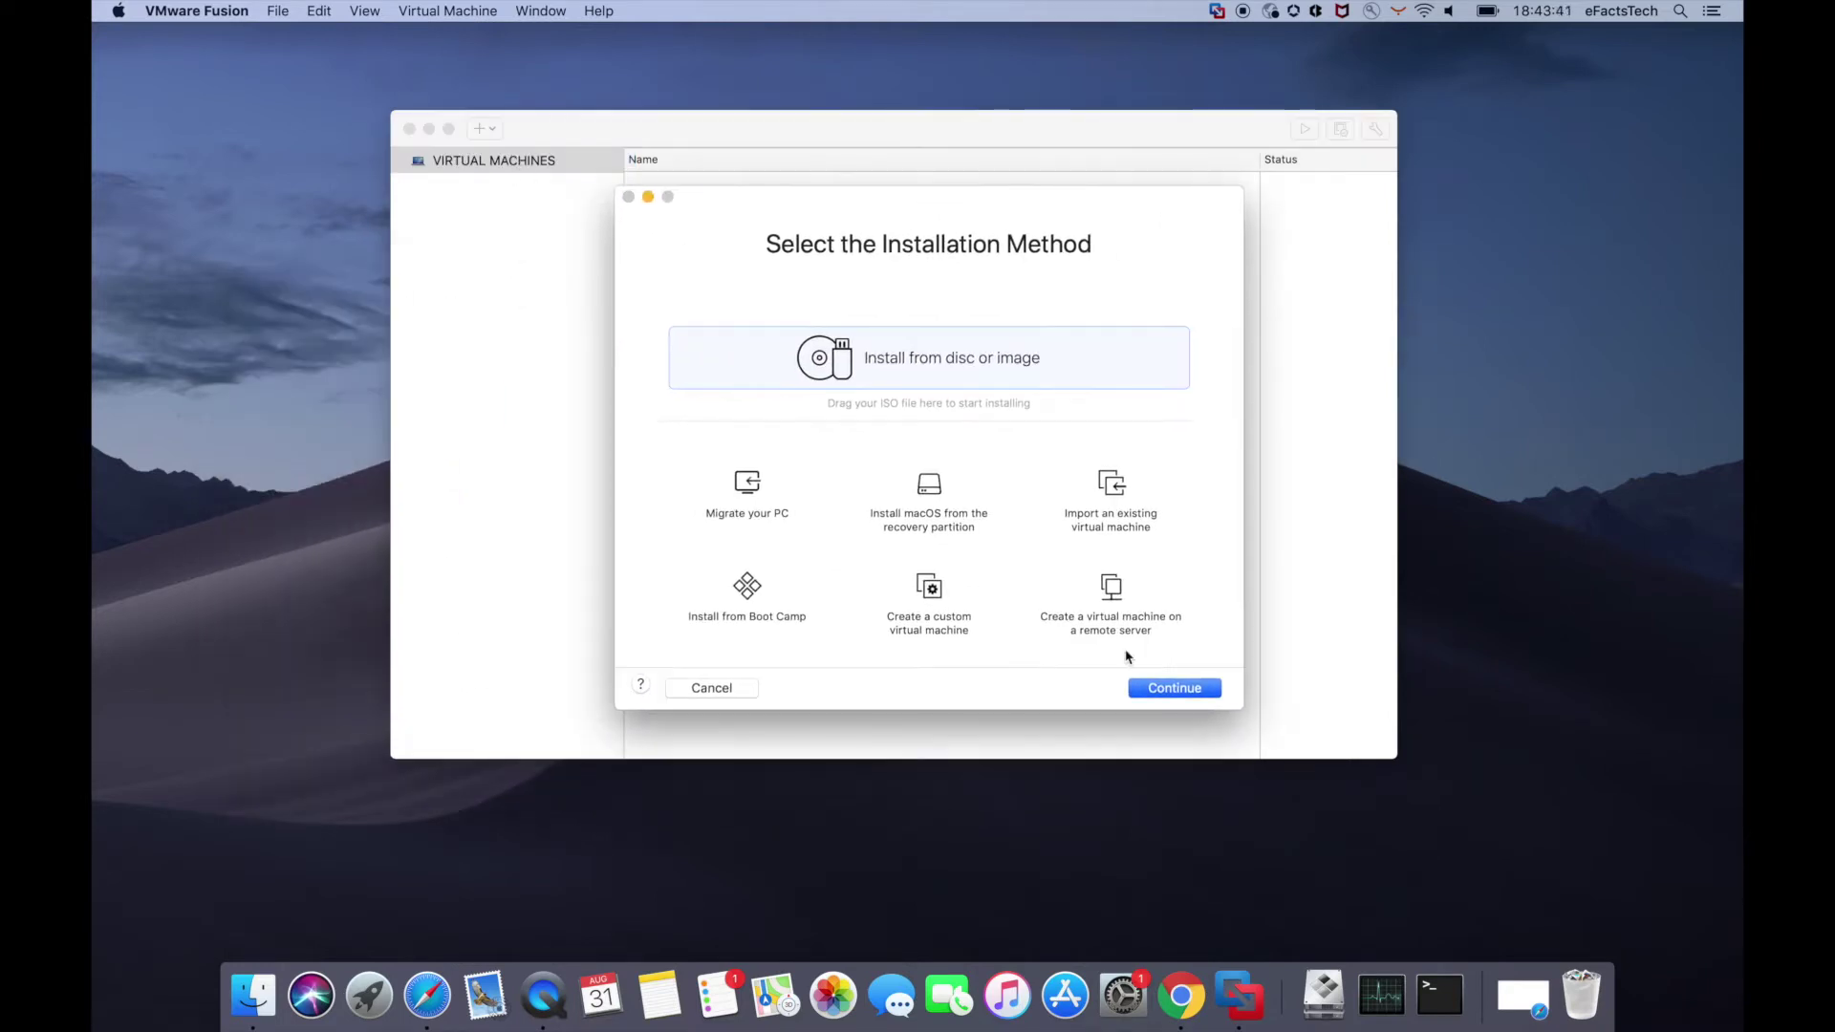
click(1168, 689)
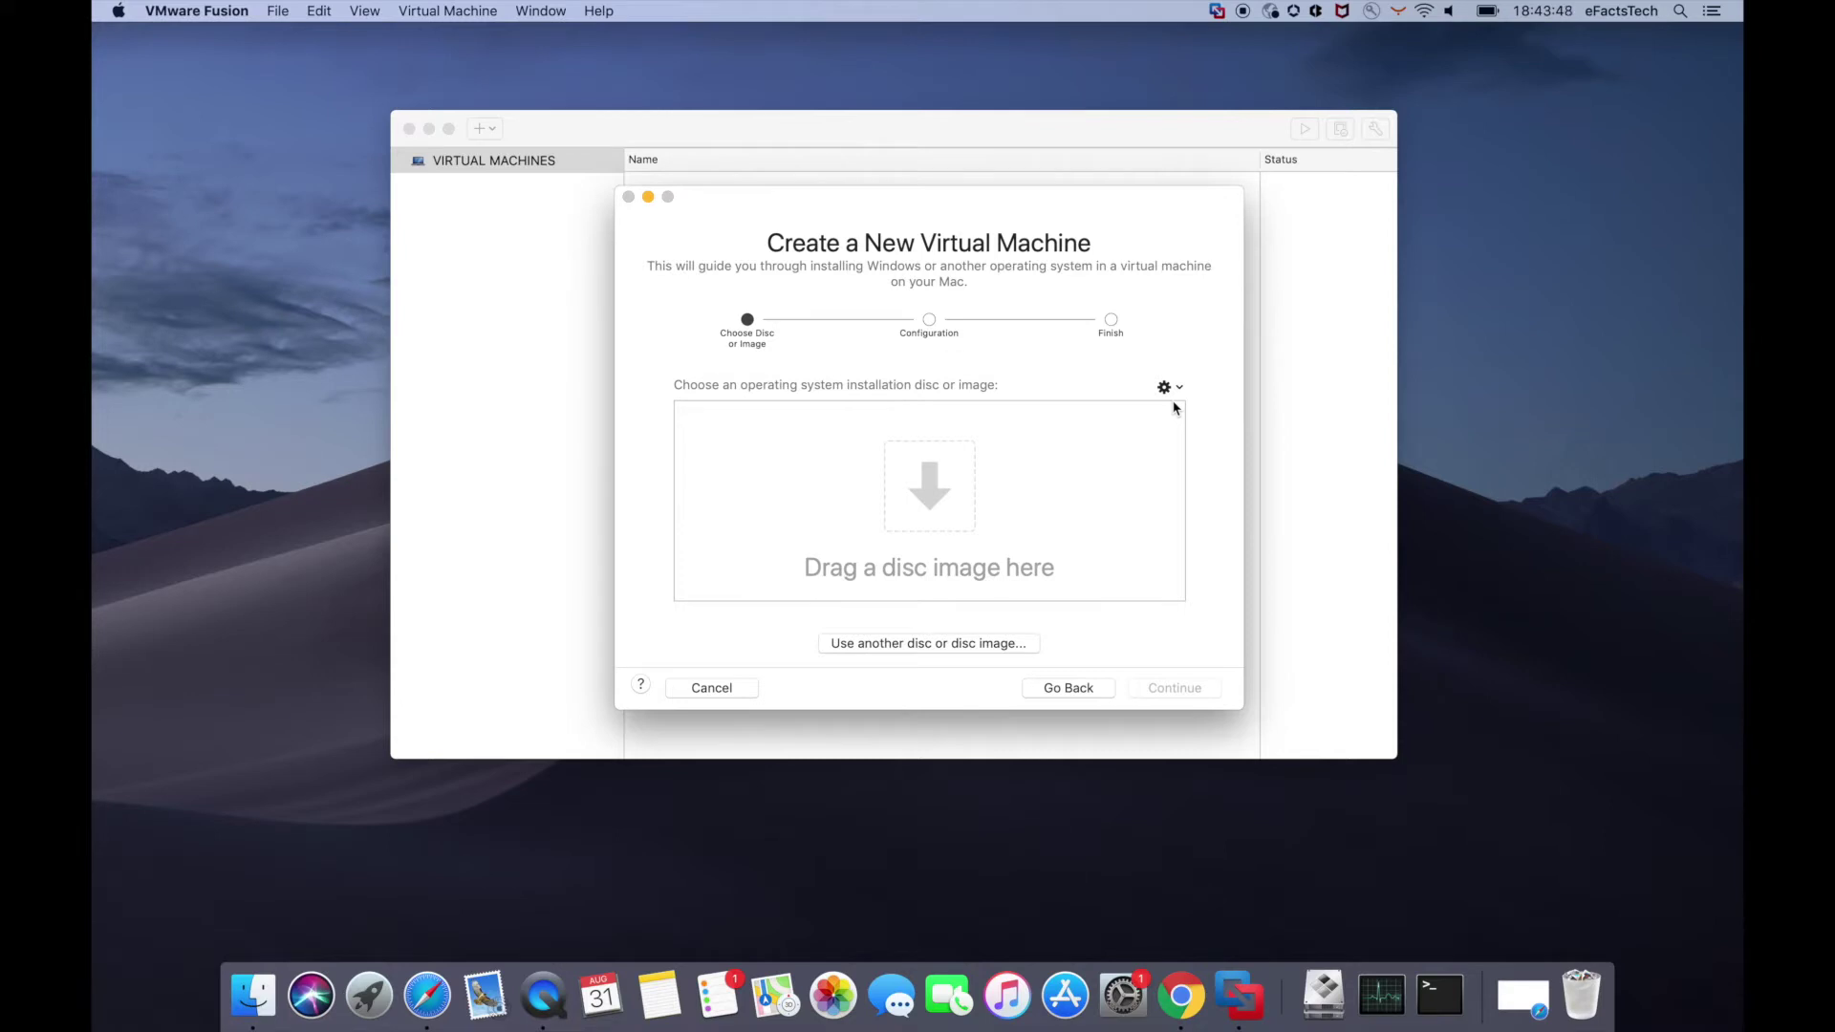
- Select kali-linux-2020.3-installer-amd64.iso from Downloads as the installation disc image
click(975, 643)
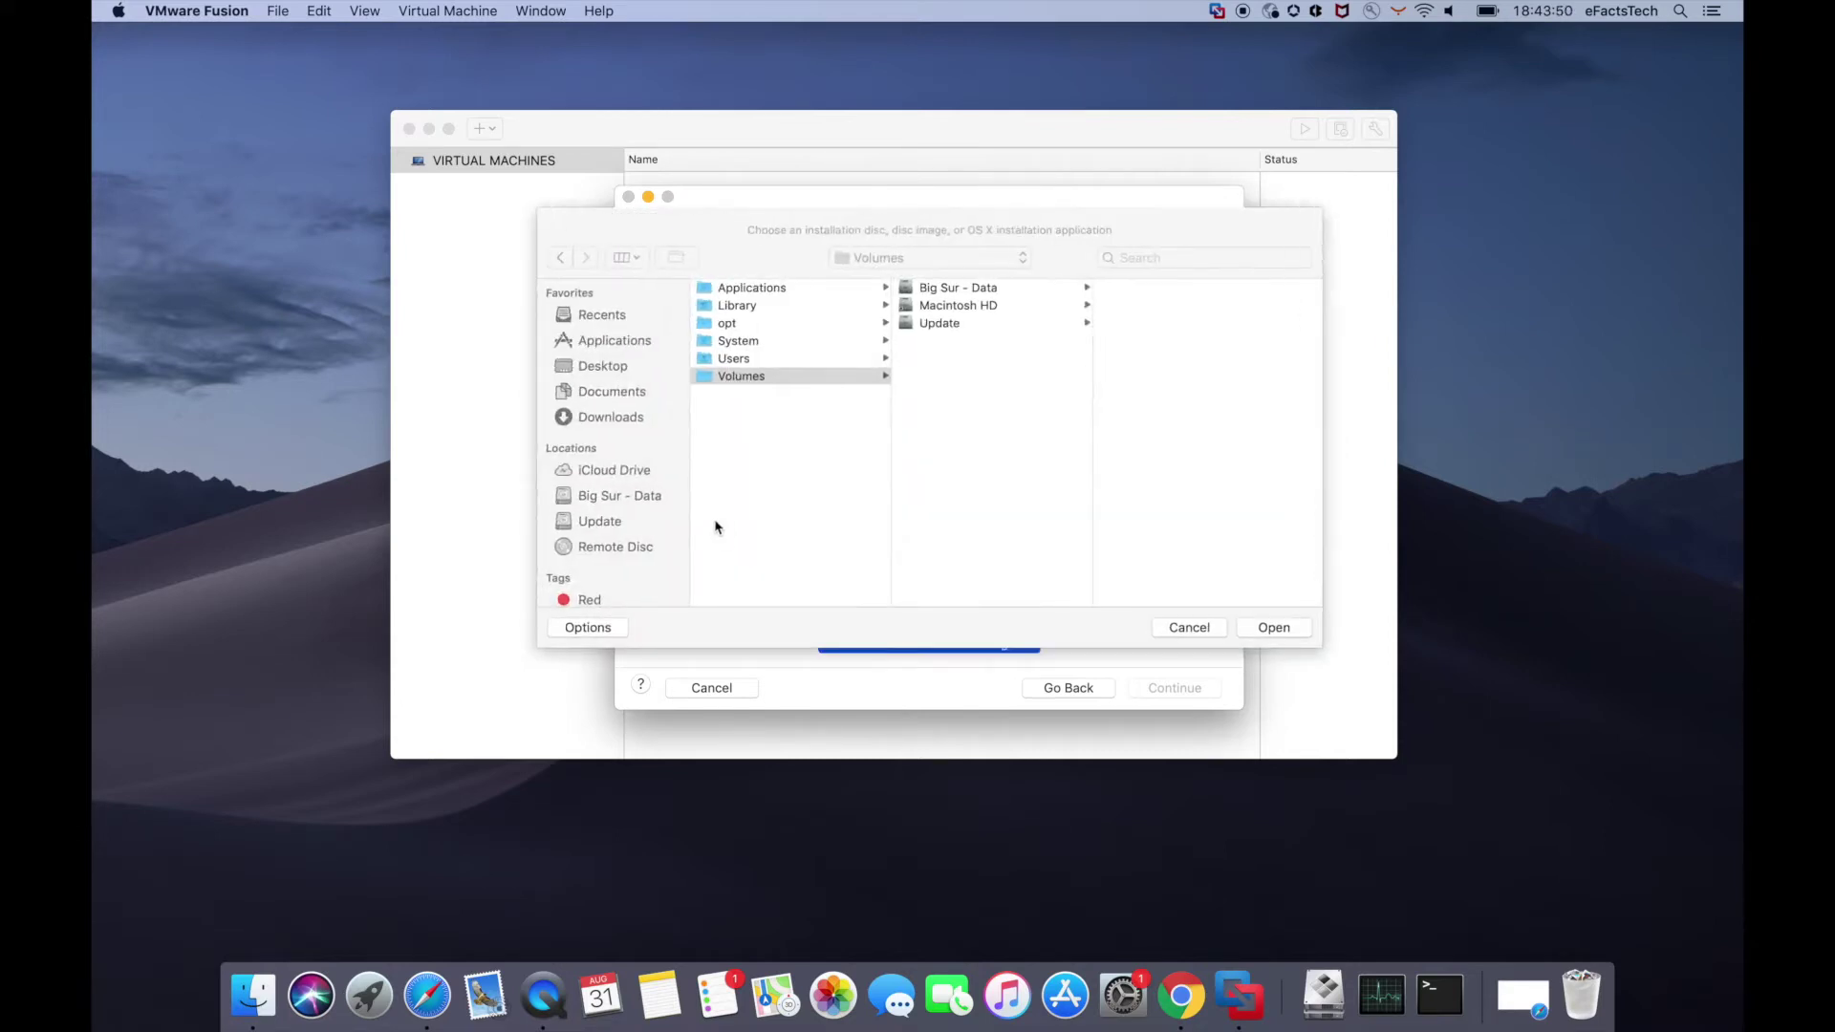
click(612, 417)
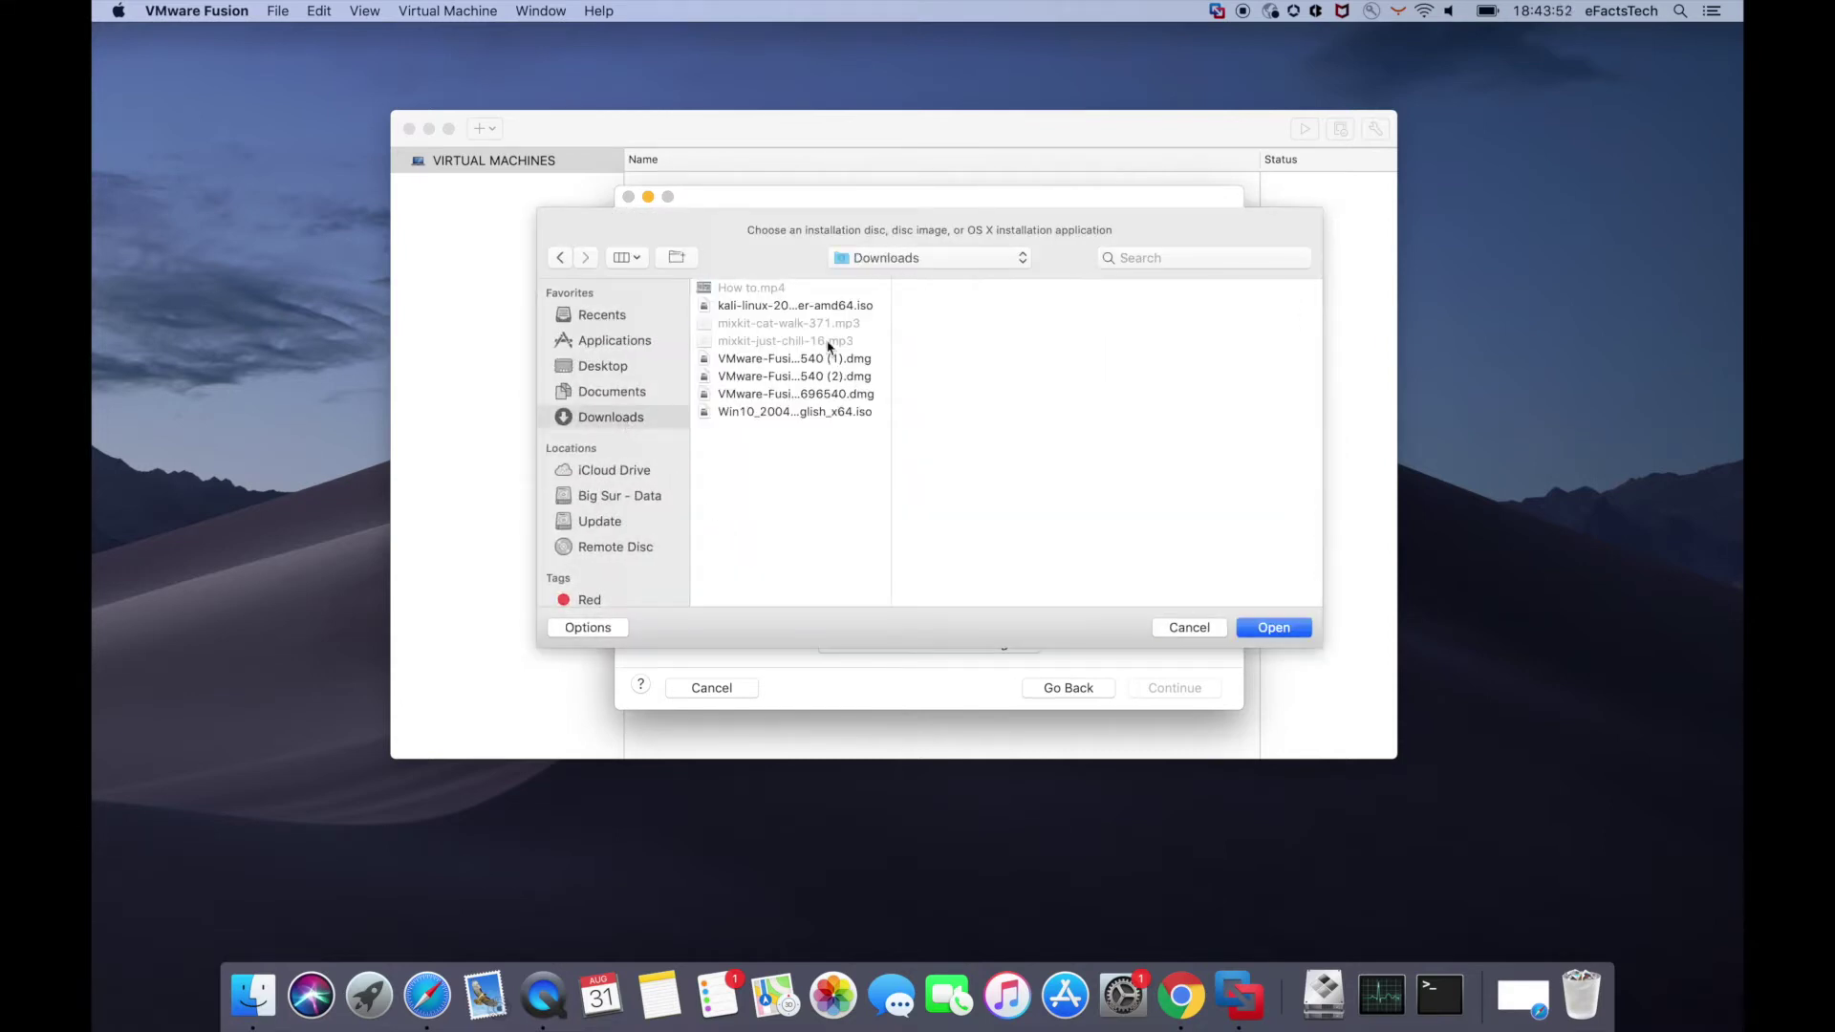
click(810, 305)
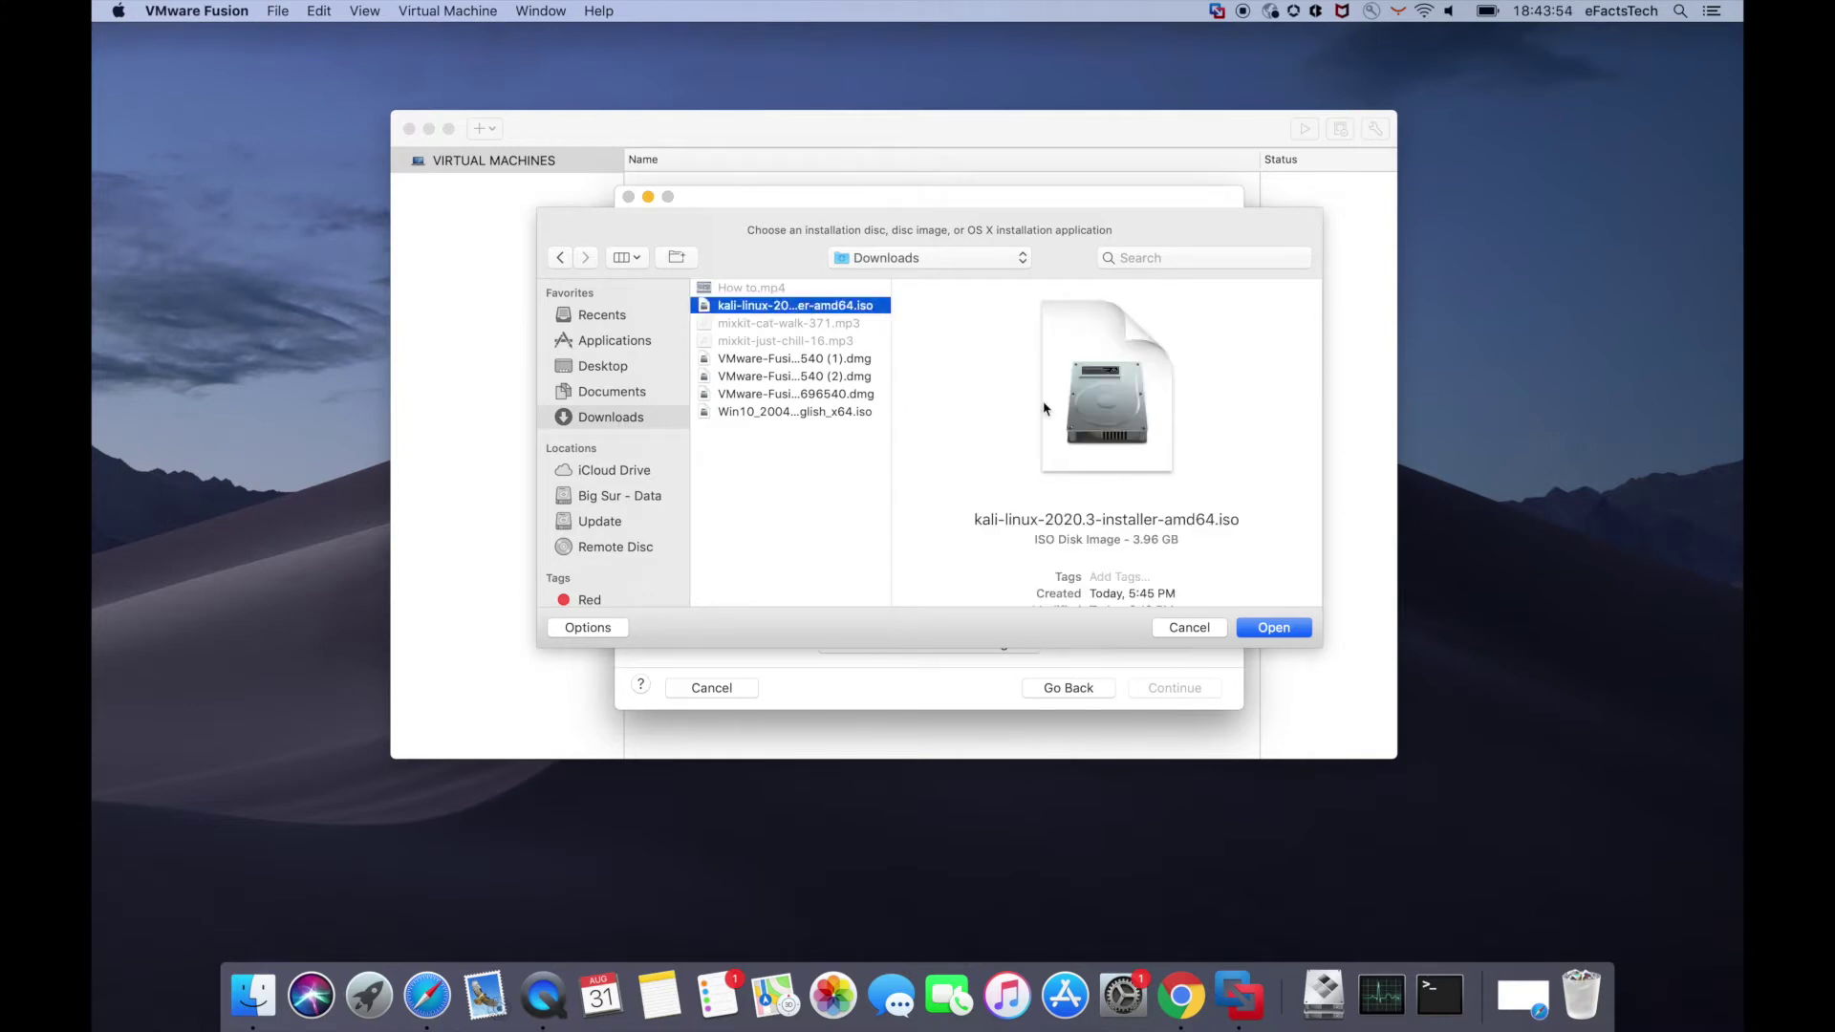
click(1271, 627)
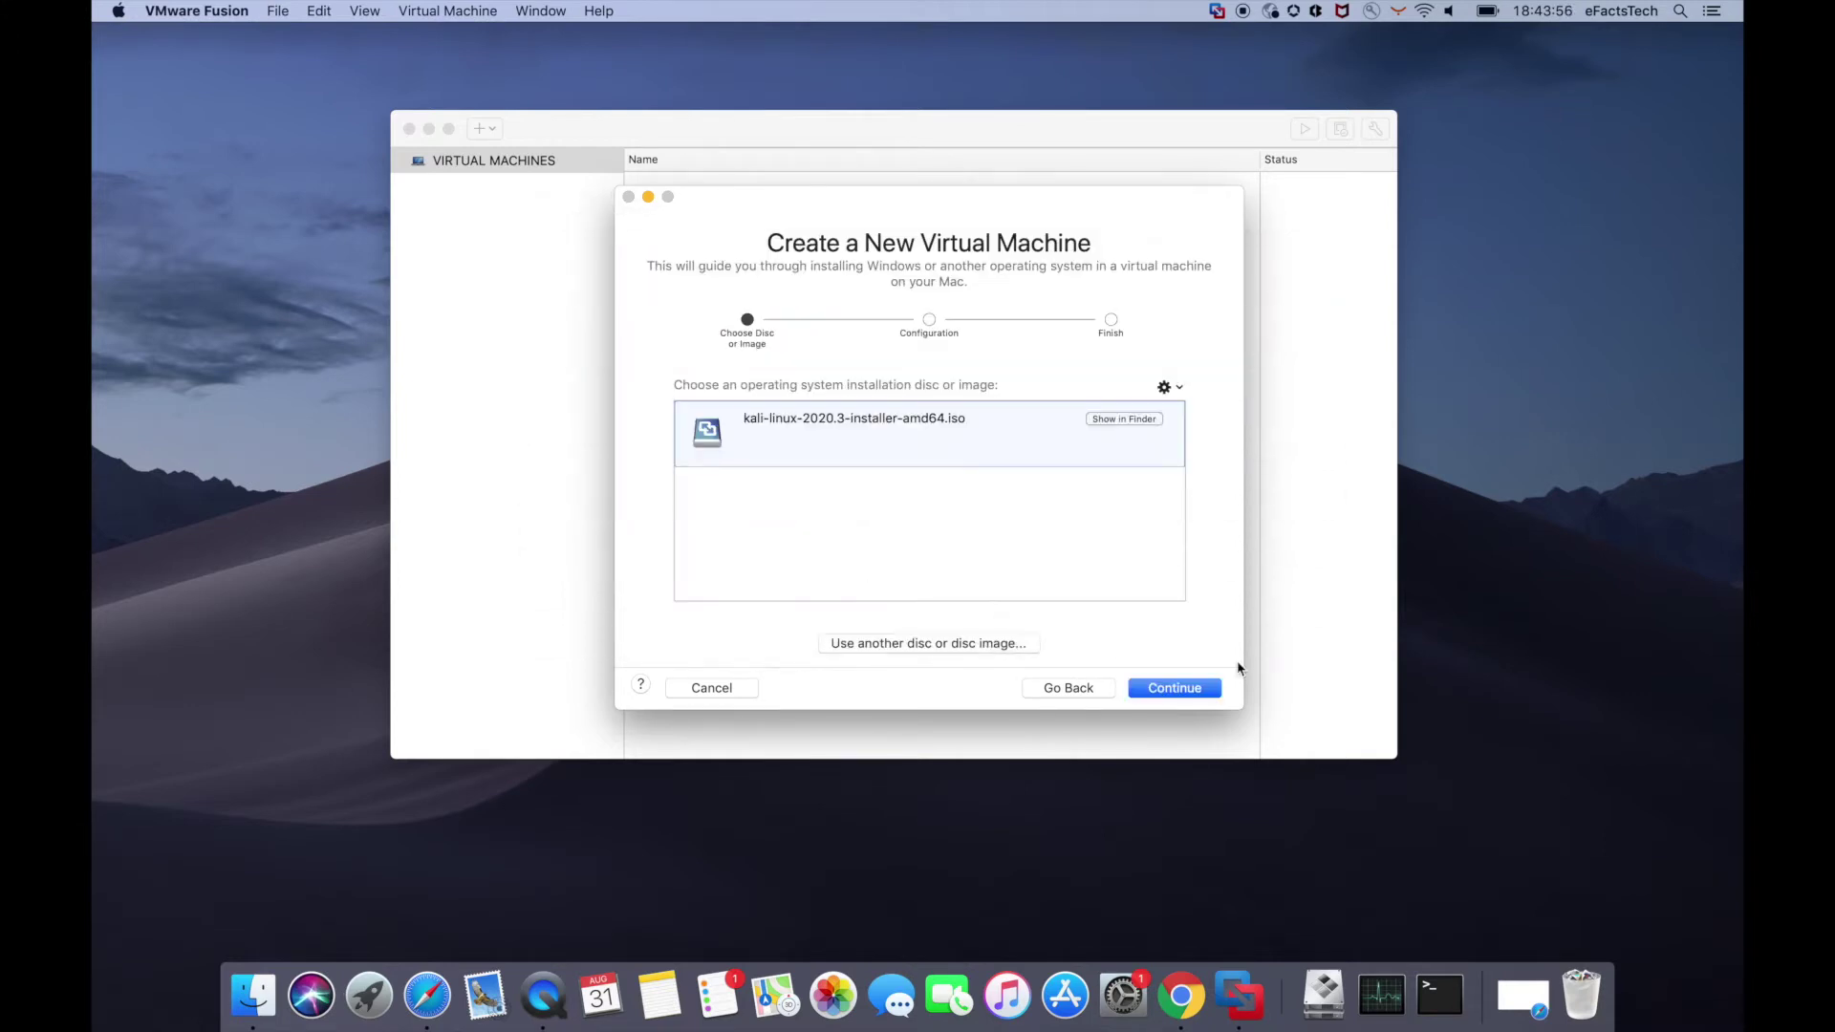
click(1198, 694)
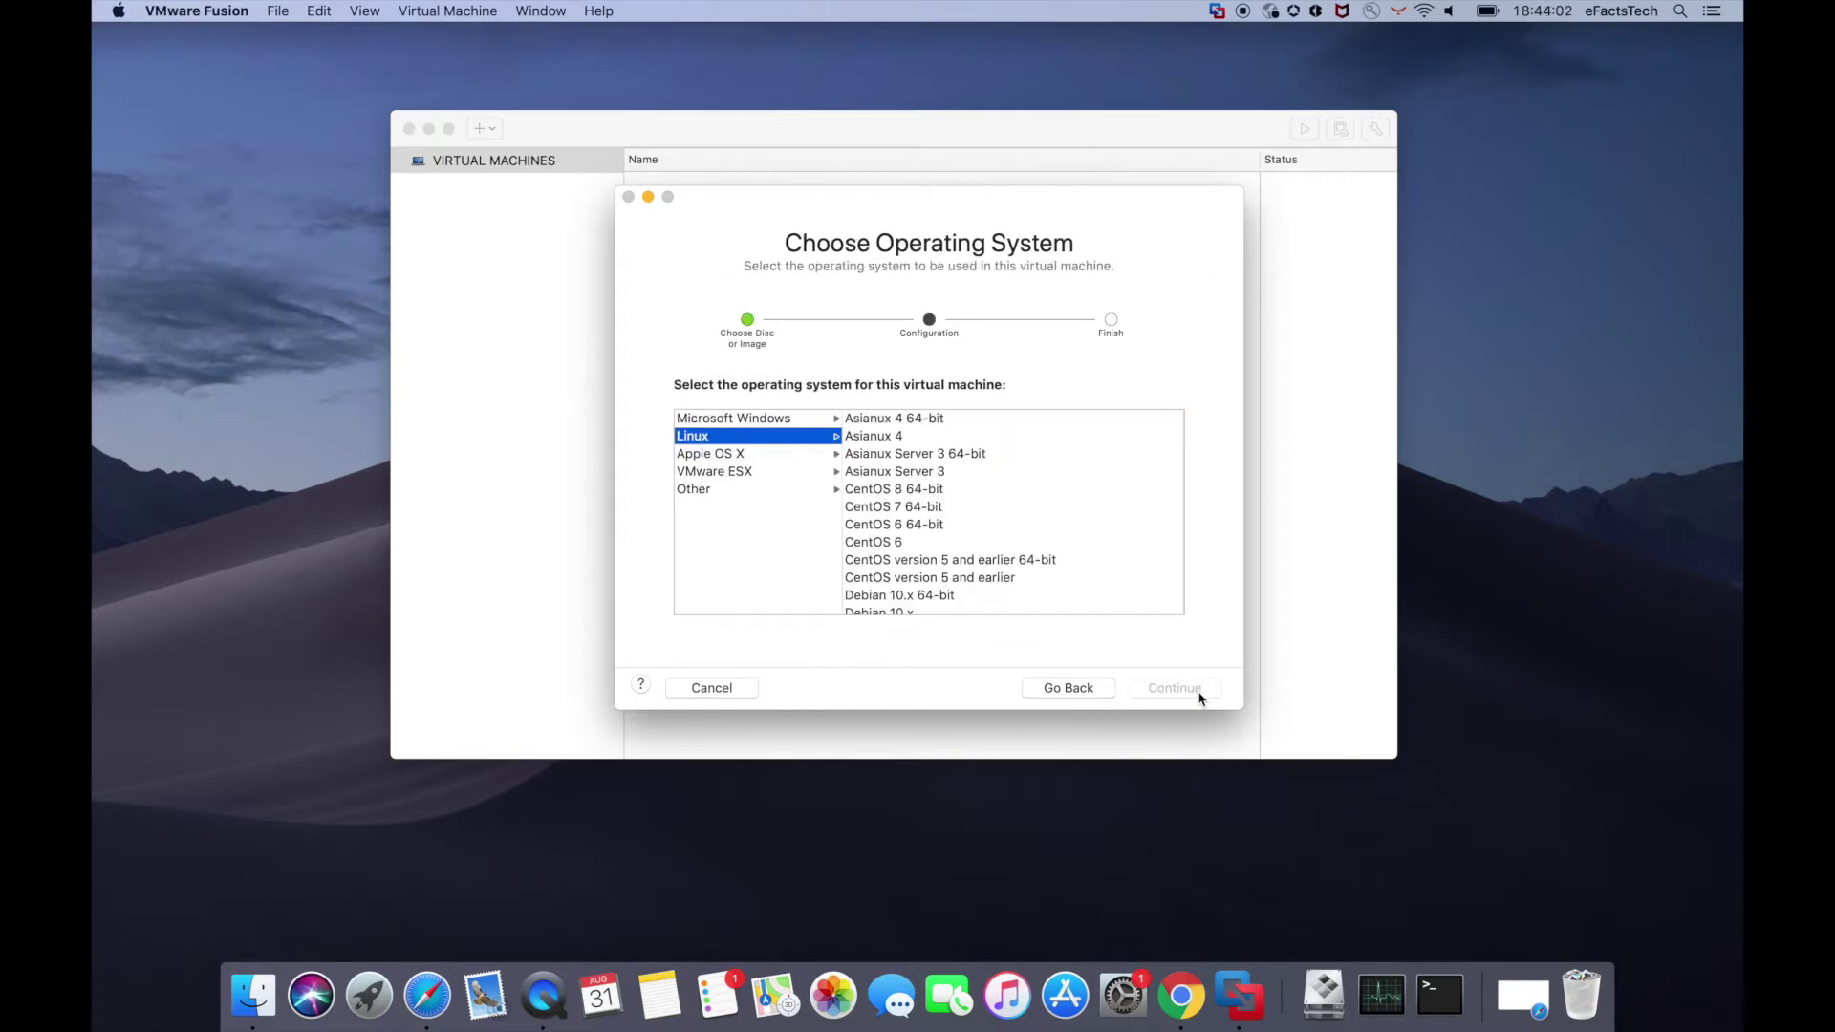
- Choose Debian 9.x 64-bit as the guest OS and keep Legacy BIOS firmware
scroll(985, 509, down, 3)
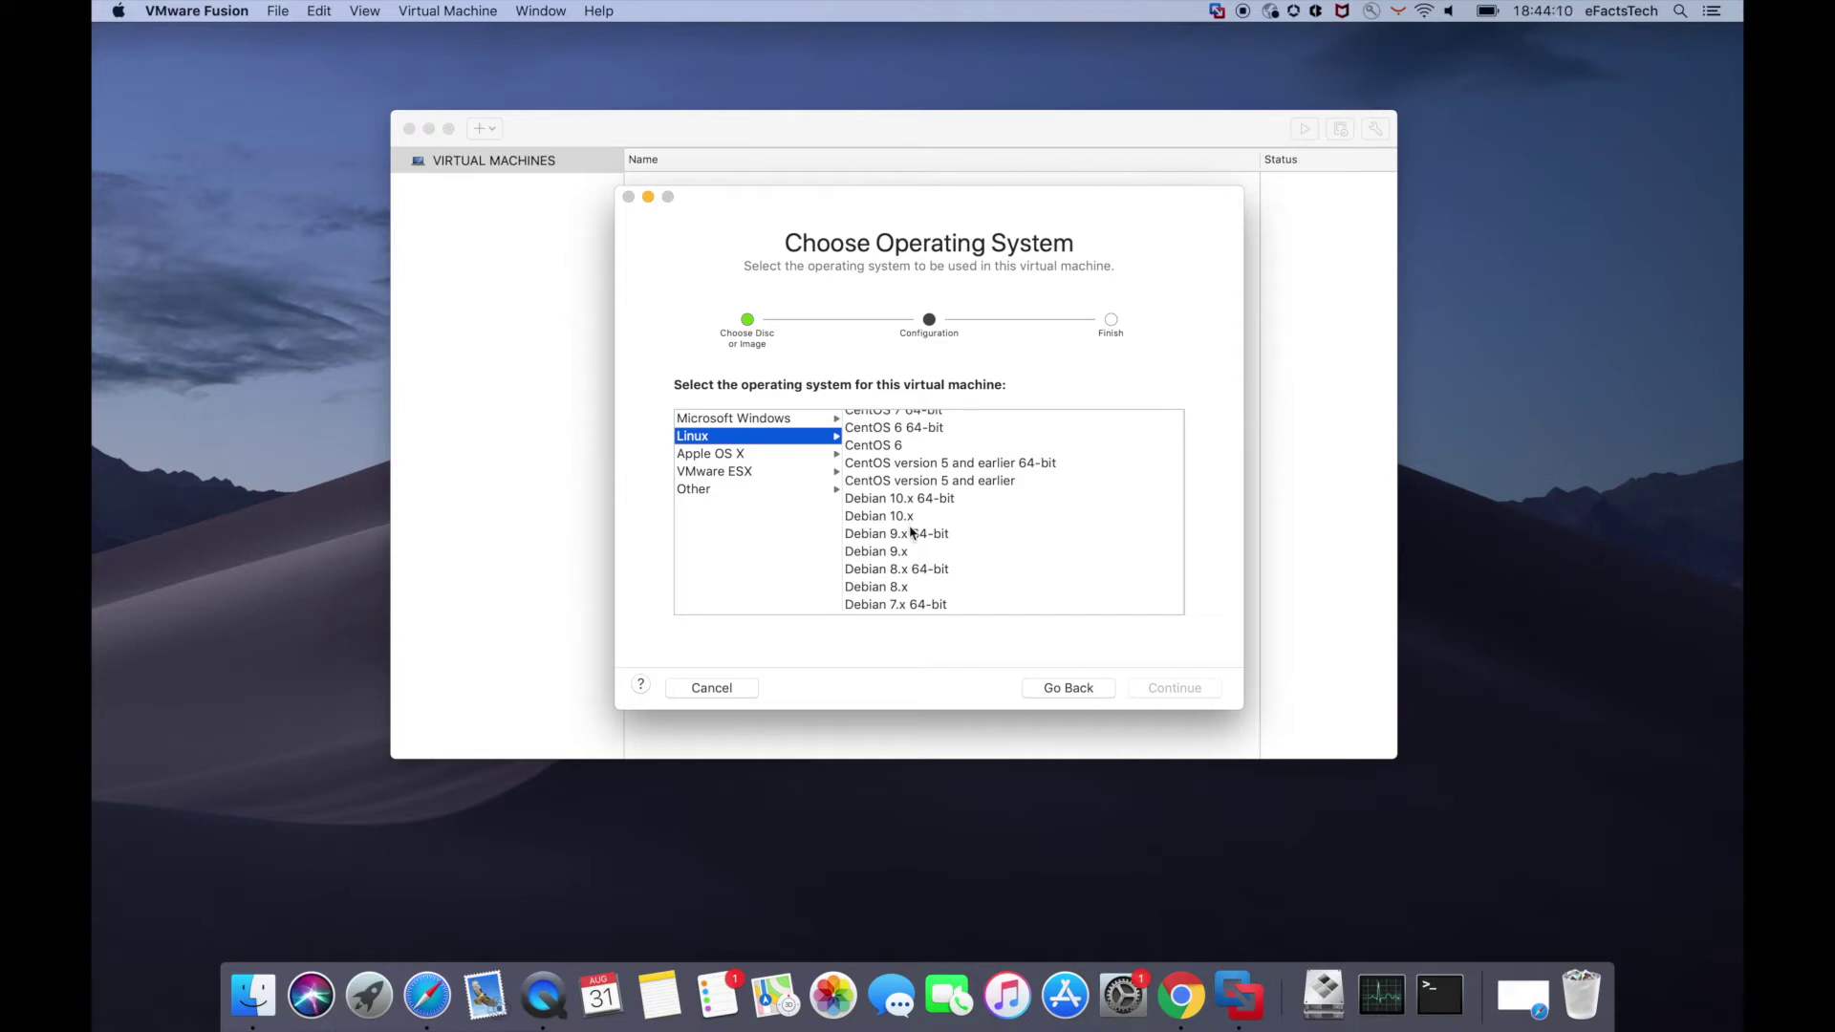
click(923, 534)
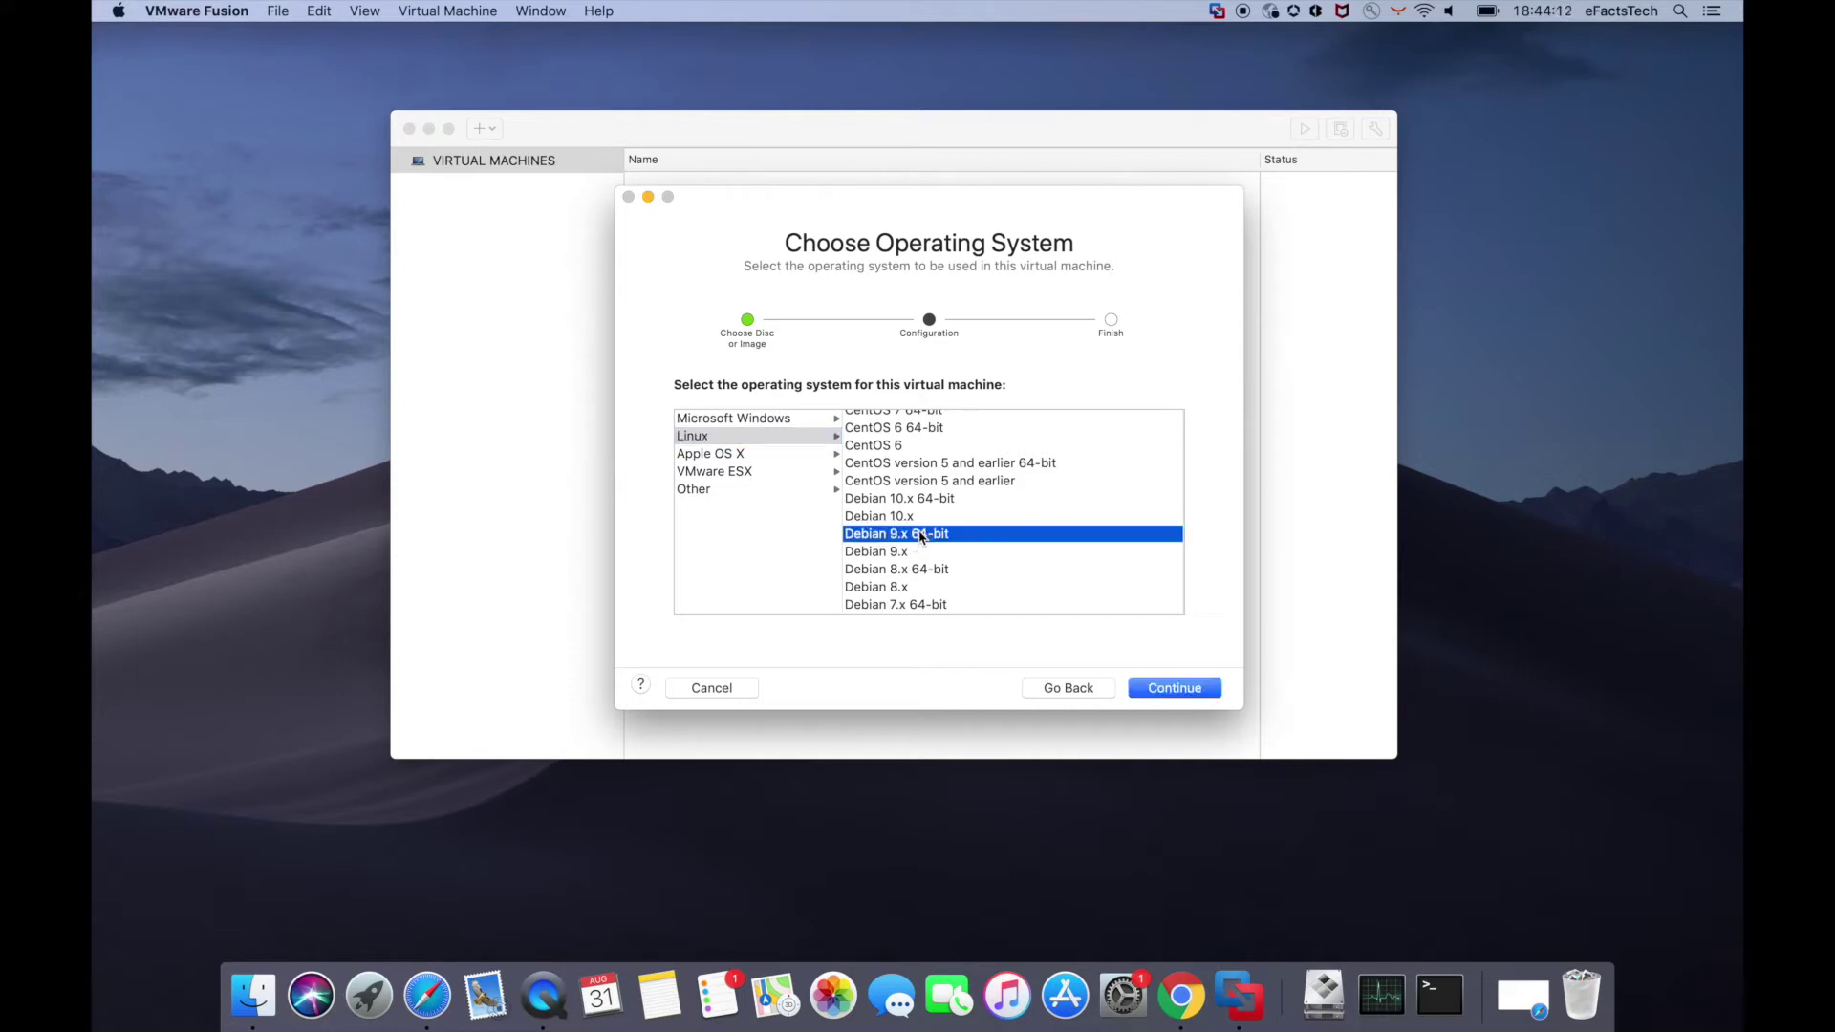
click(1198, 698)
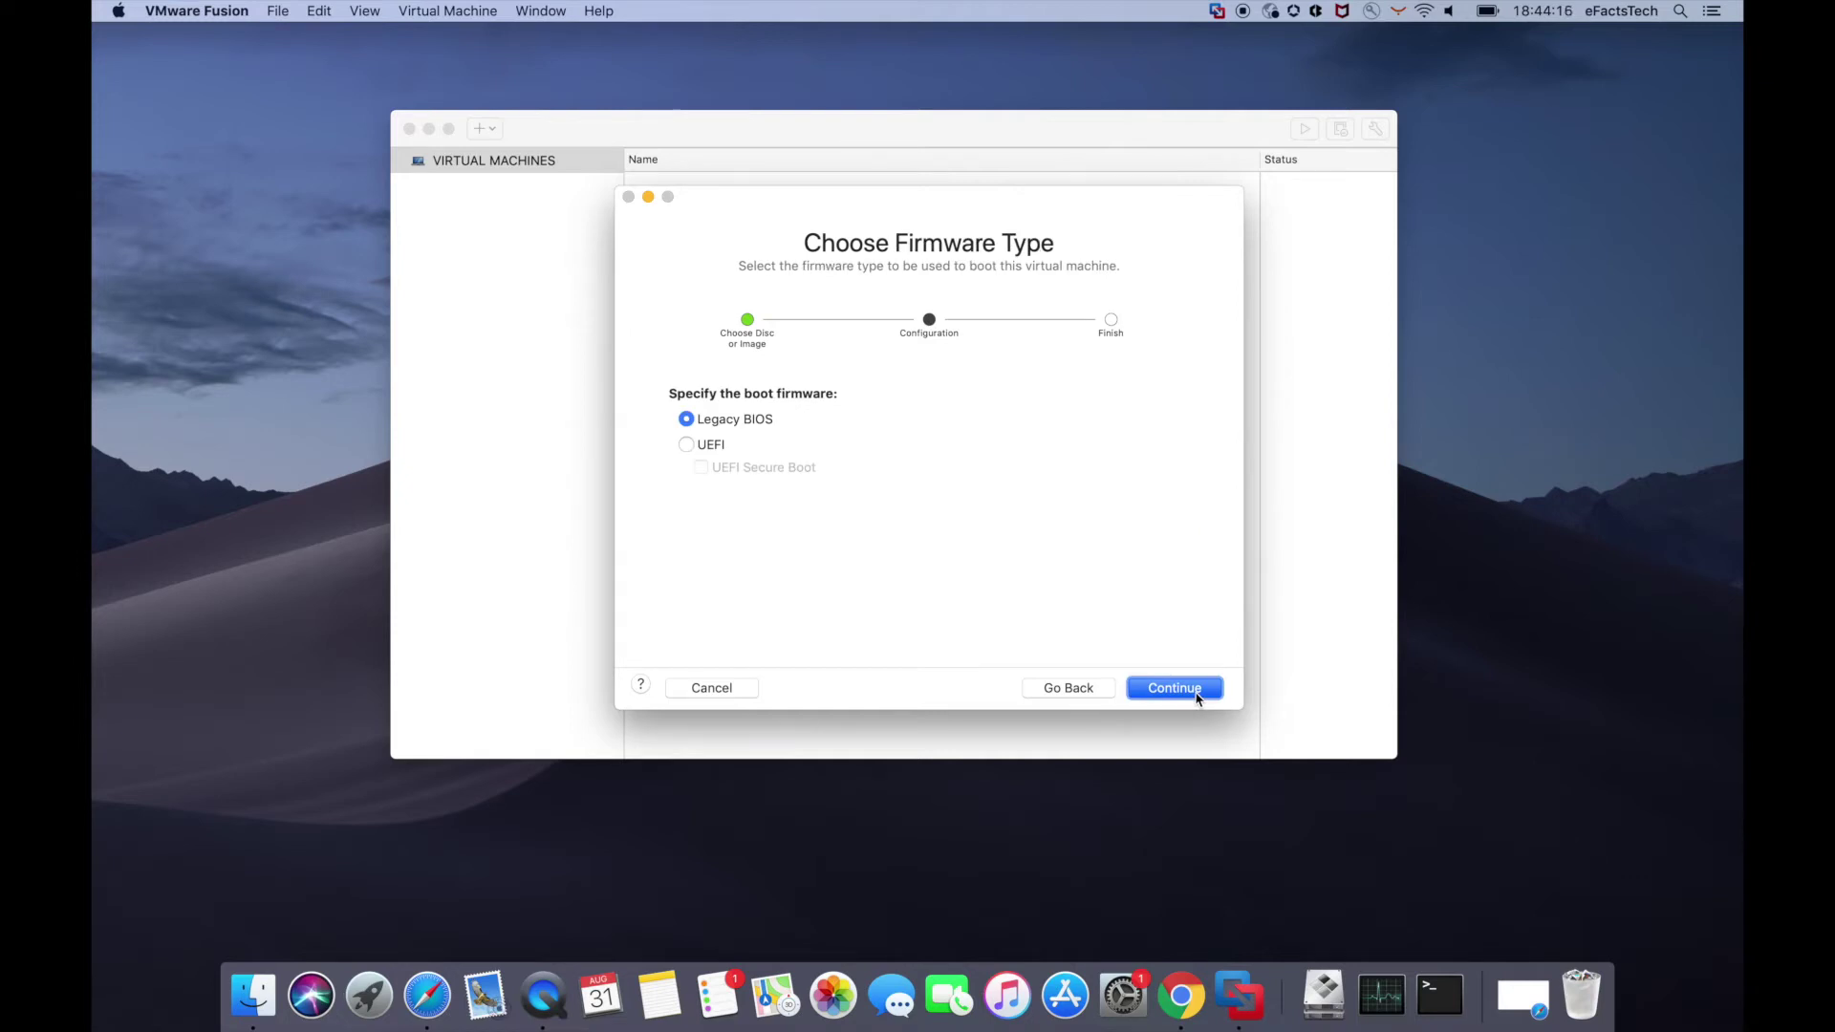
click(1198, 698)
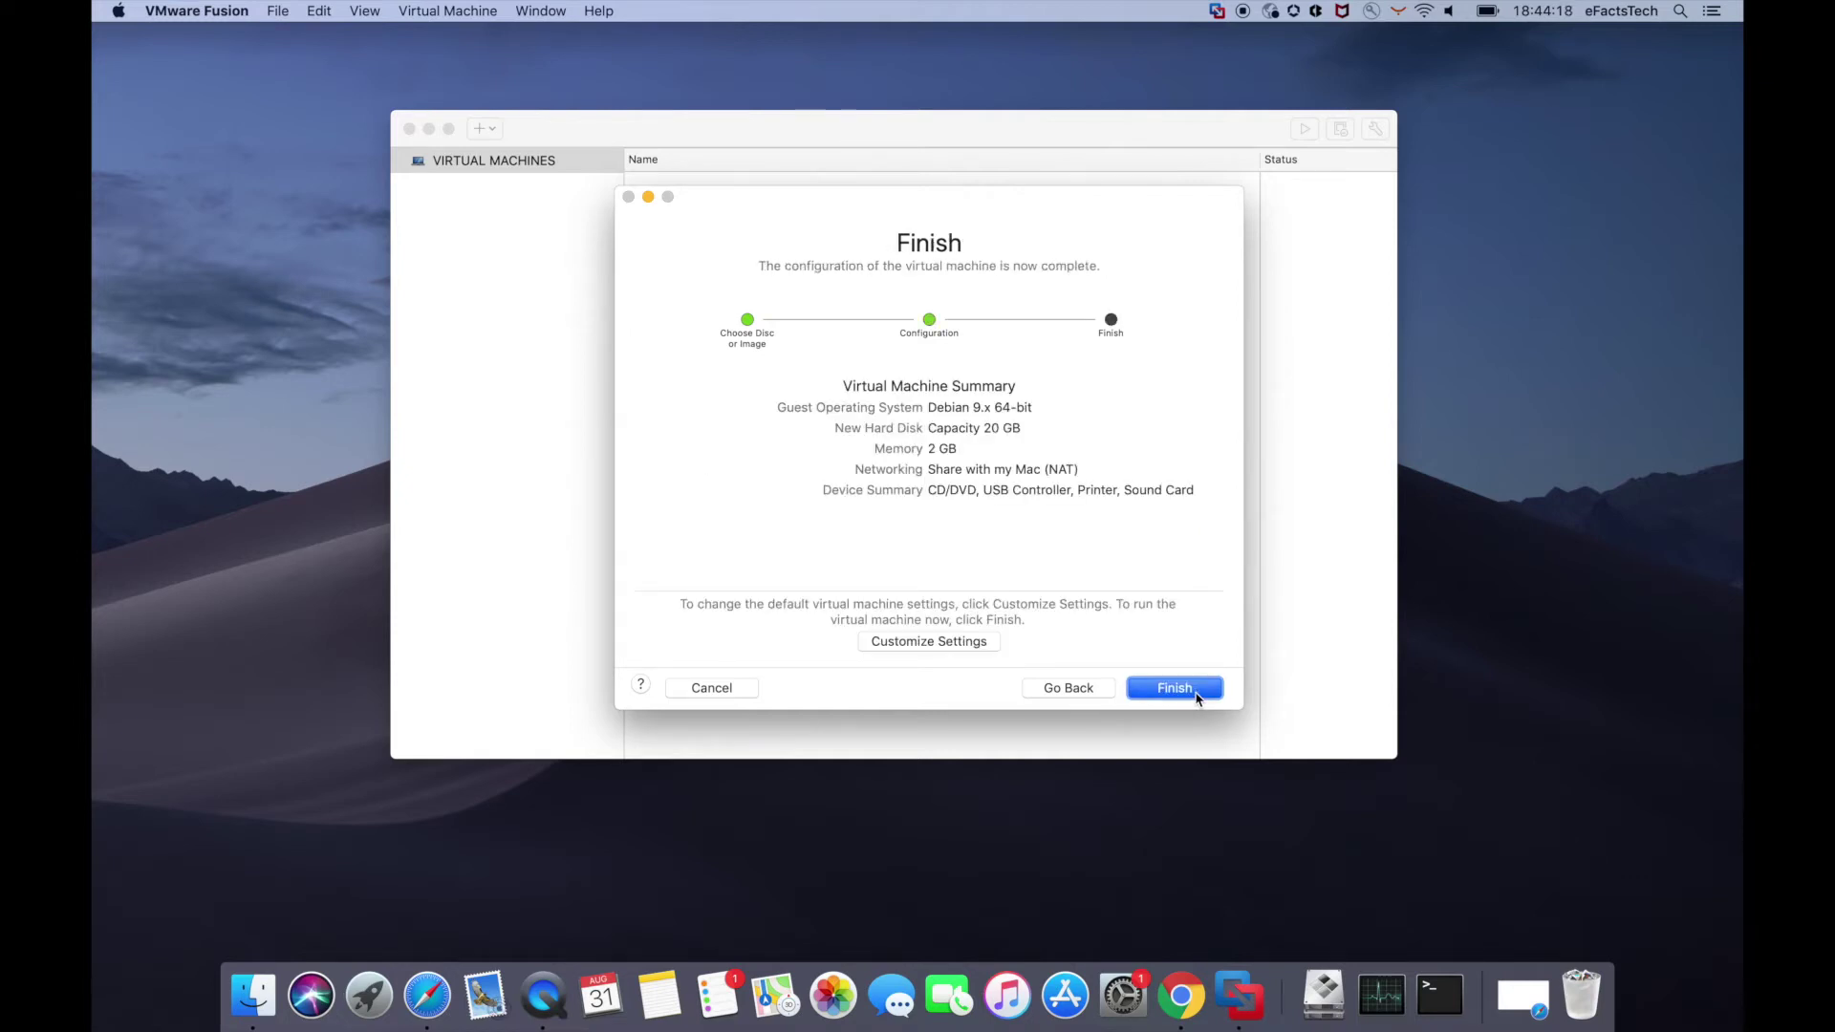
- Customize settings and save the virtual machine under the name Kali64
click(967, 642)
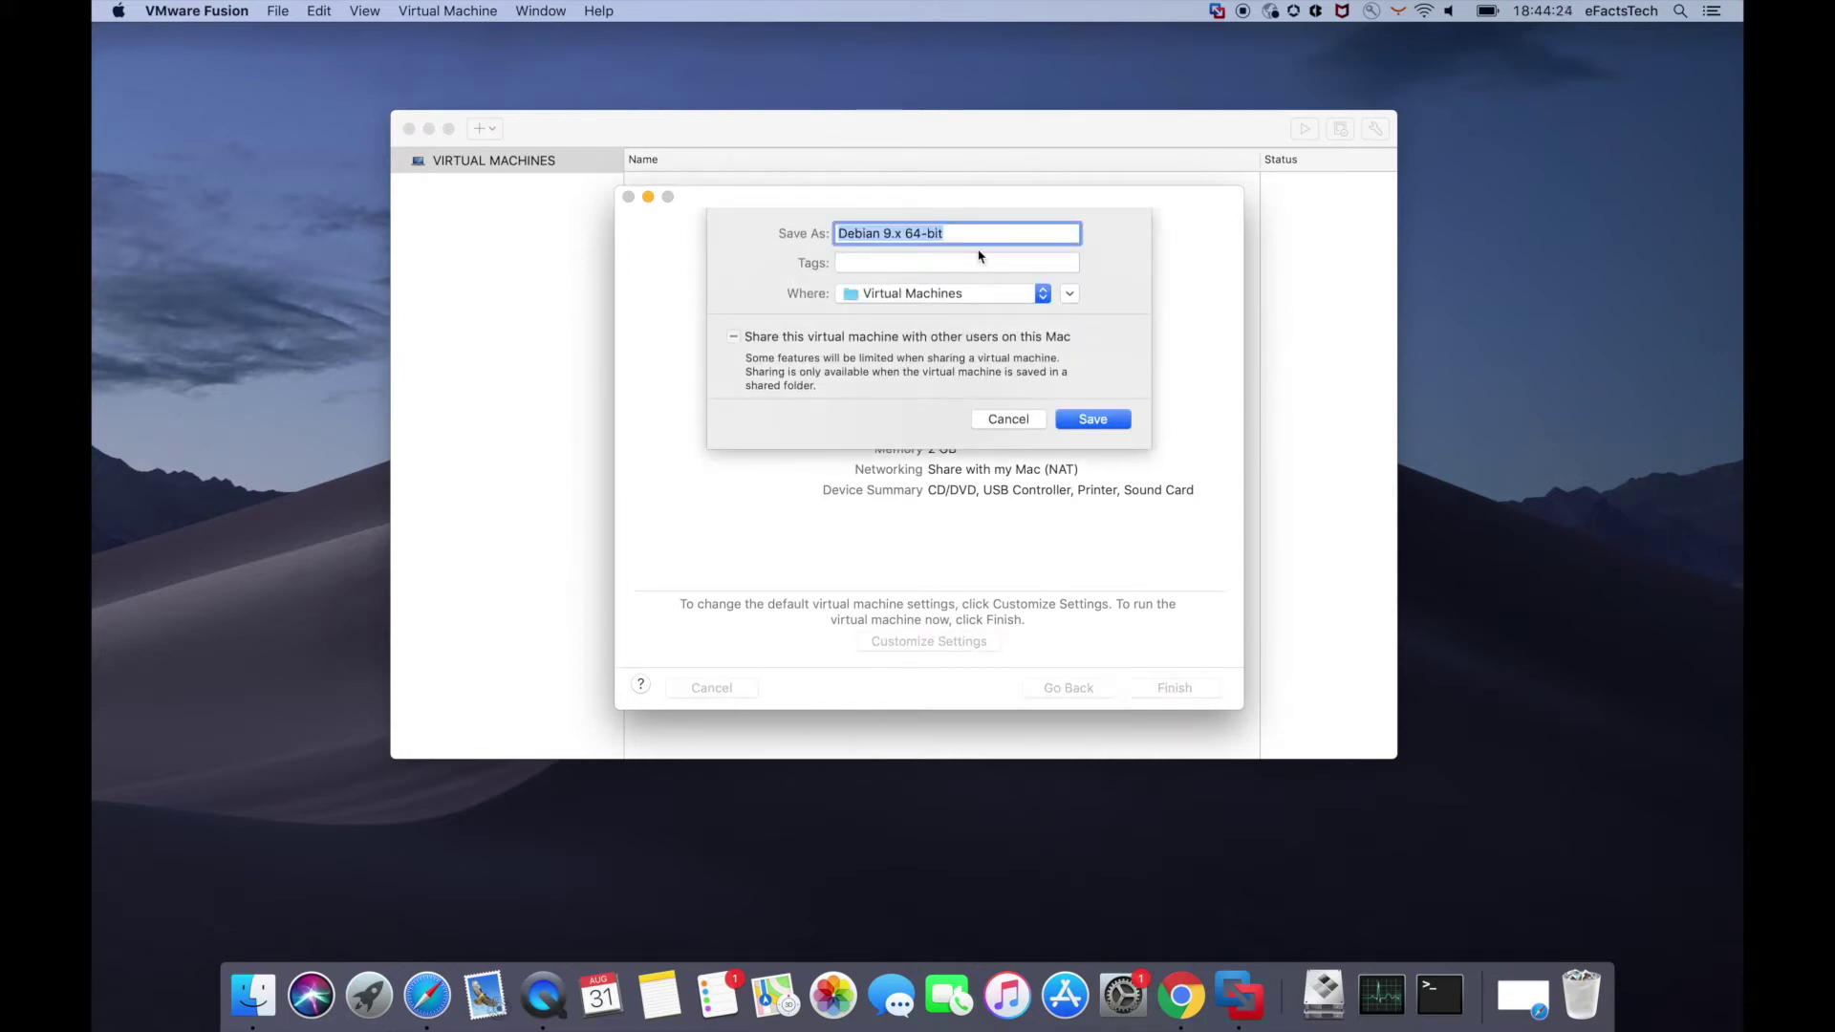
text(K)
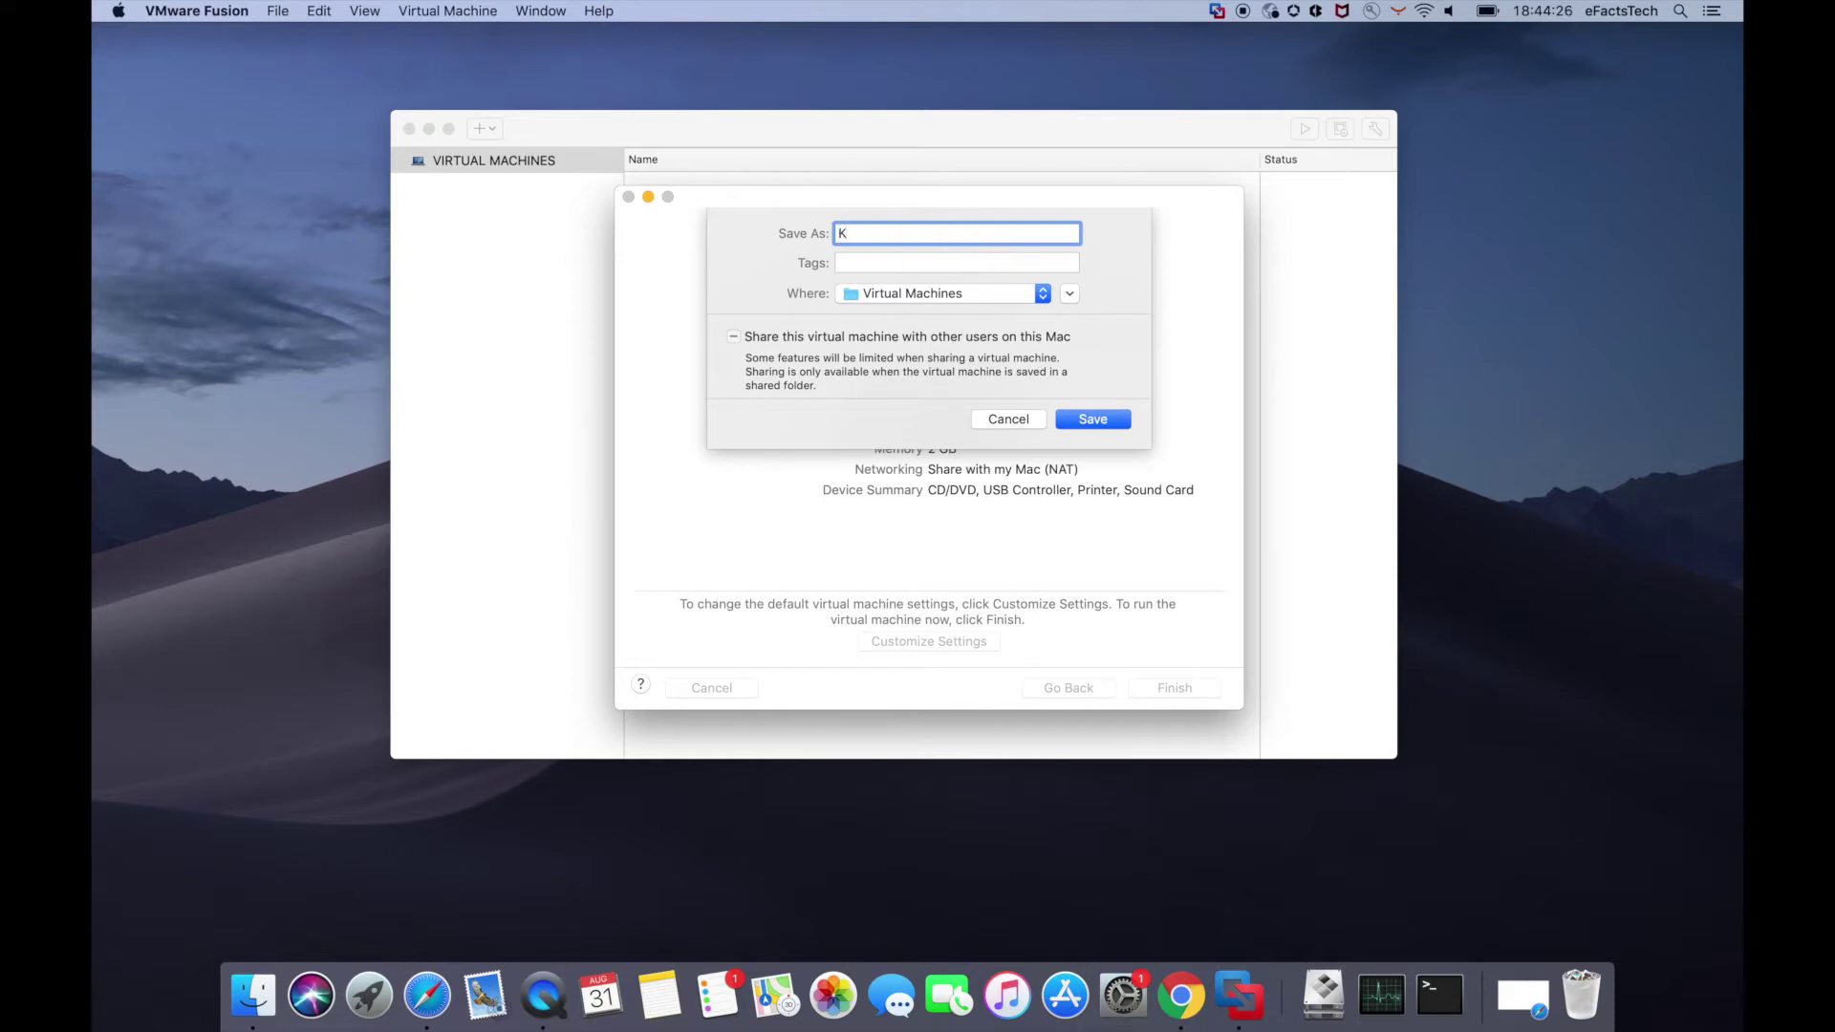
text(ali64)
key(Return)
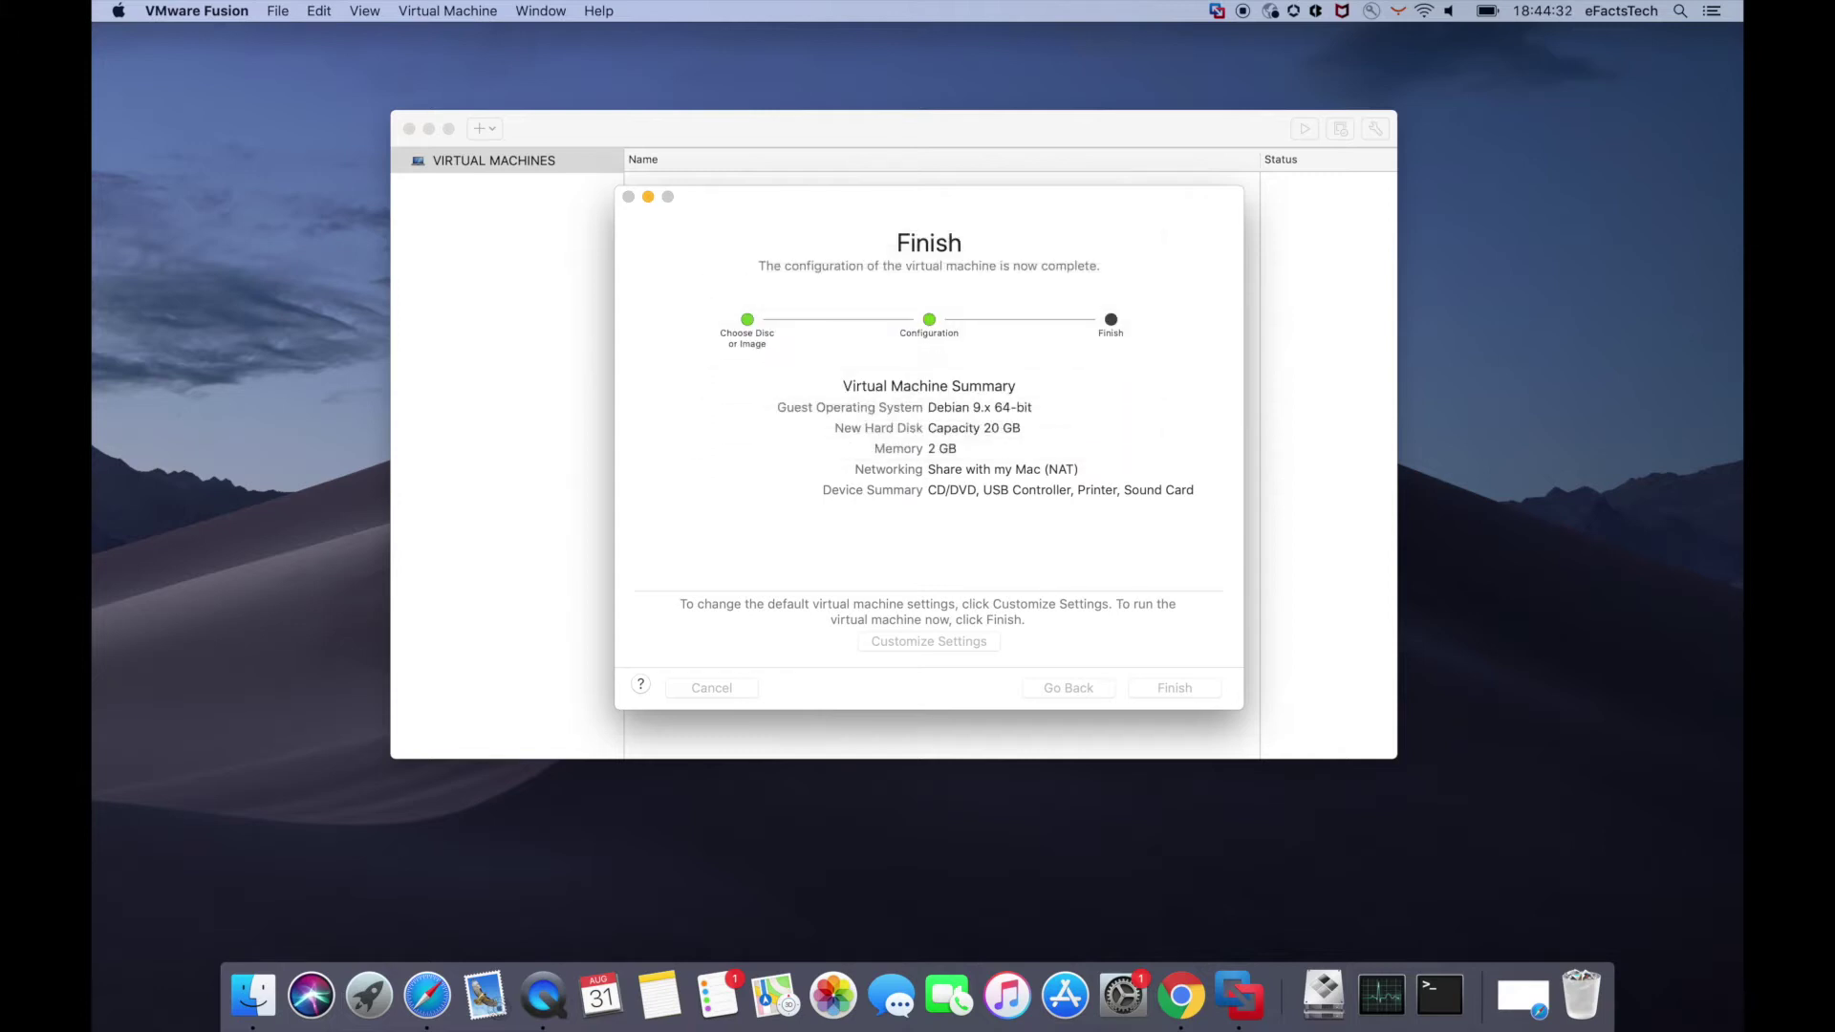
- Arrange the Kali64 VM and settings windows and check the General settings
drag(777, 54, 1128, 160)
click(1027, 105)
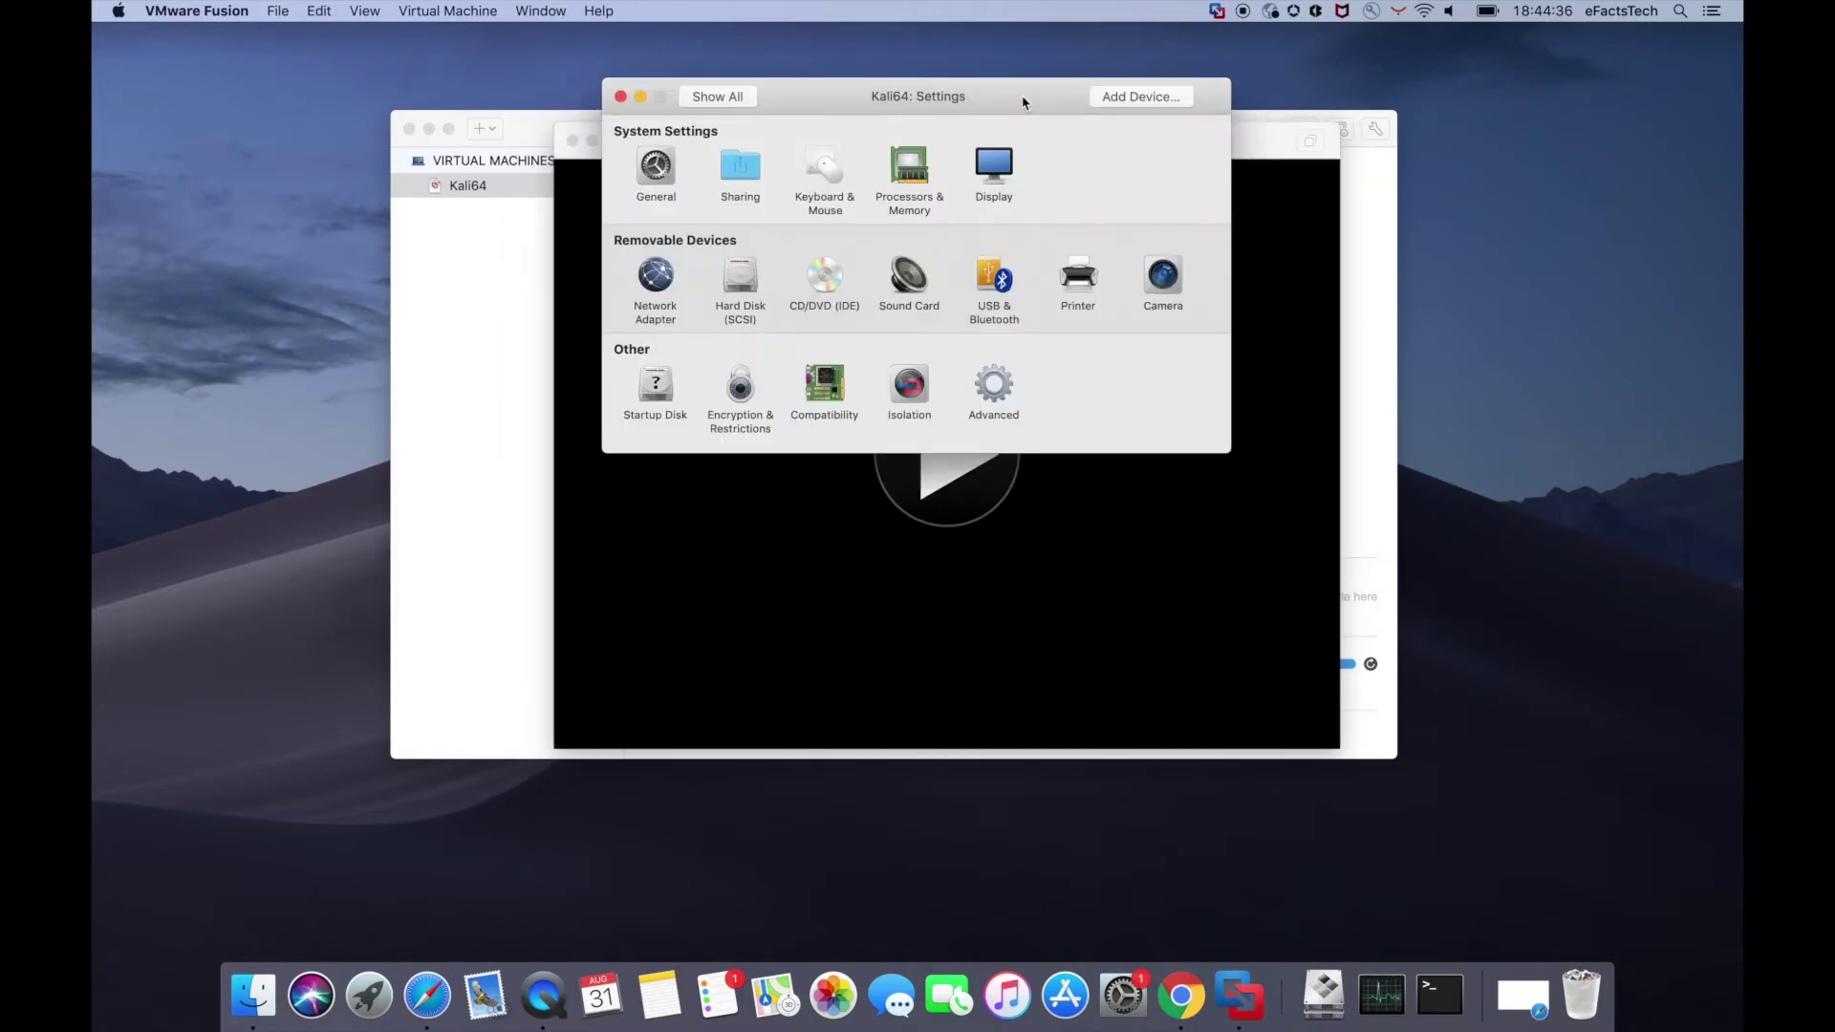
drag(1024, 99, 1042, 128)
click(674, 196)
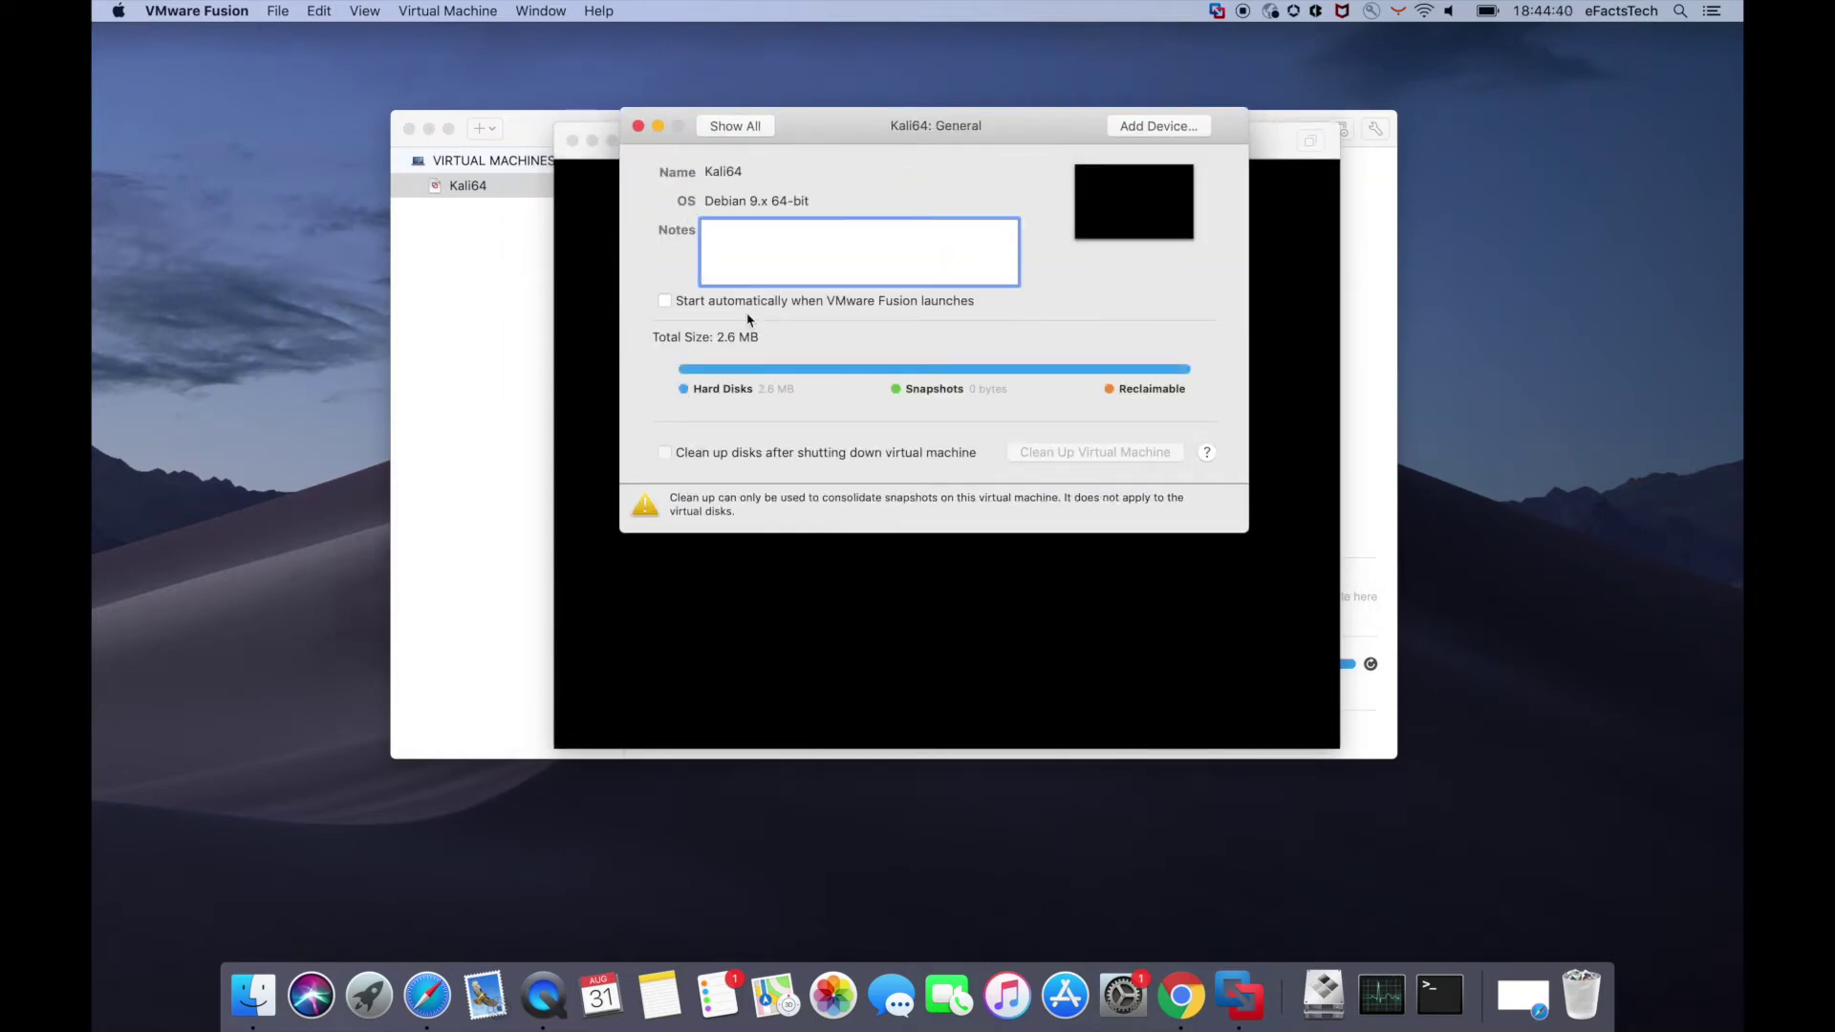
click(736, 126)
- Keep Kali64 at 1 processor core and 2048 MB memory, reviewing advanced processor options
click(927, 194)
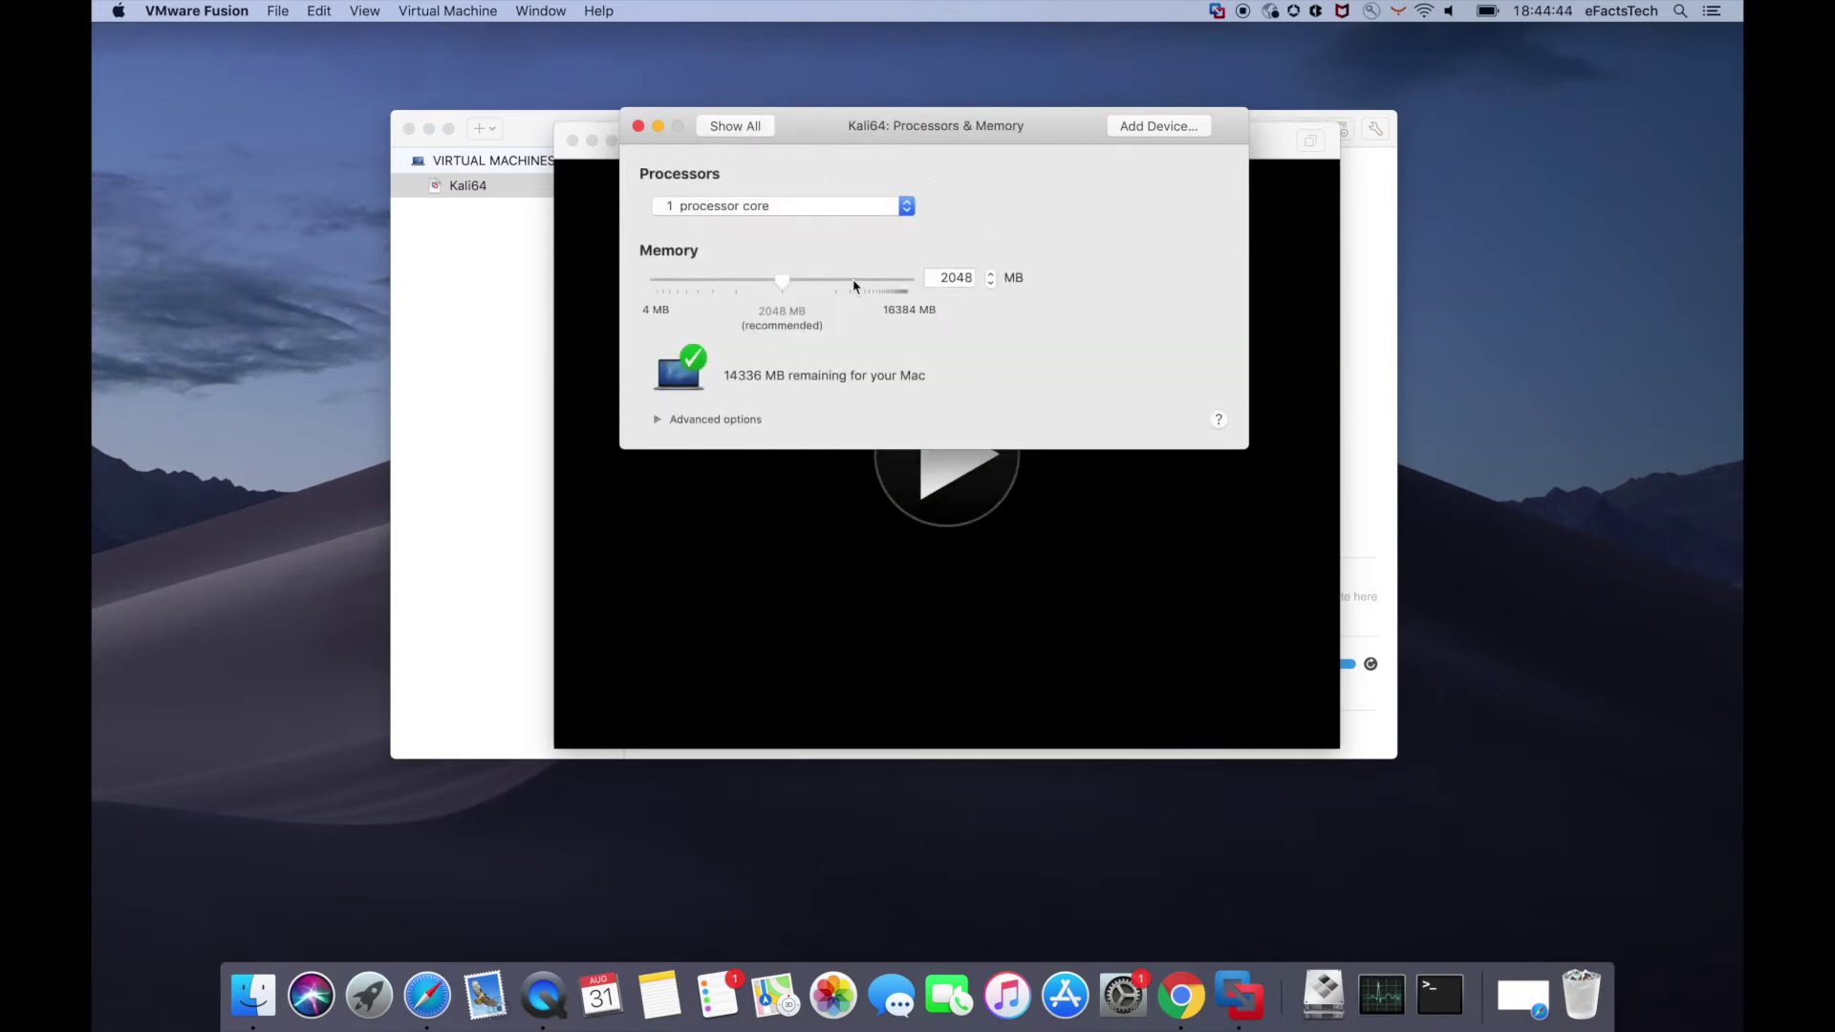
click(764, 206)
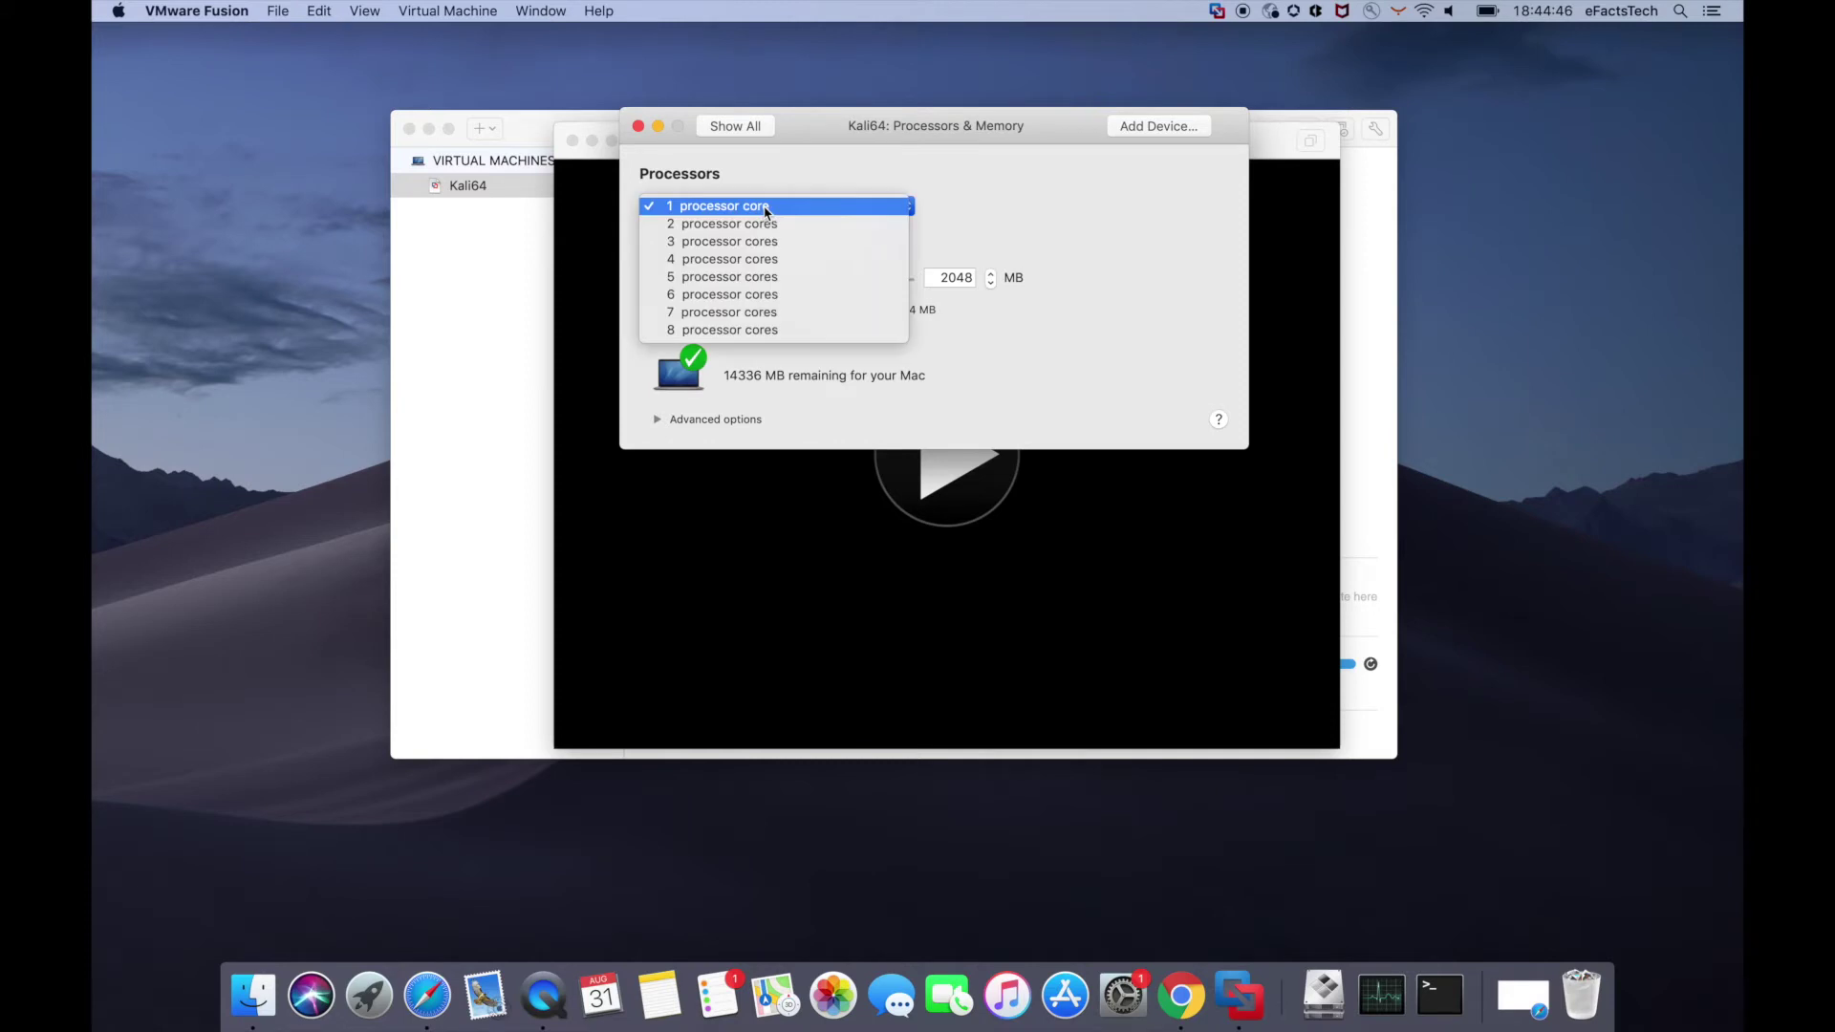
click(765, 210)
click(961, 278)
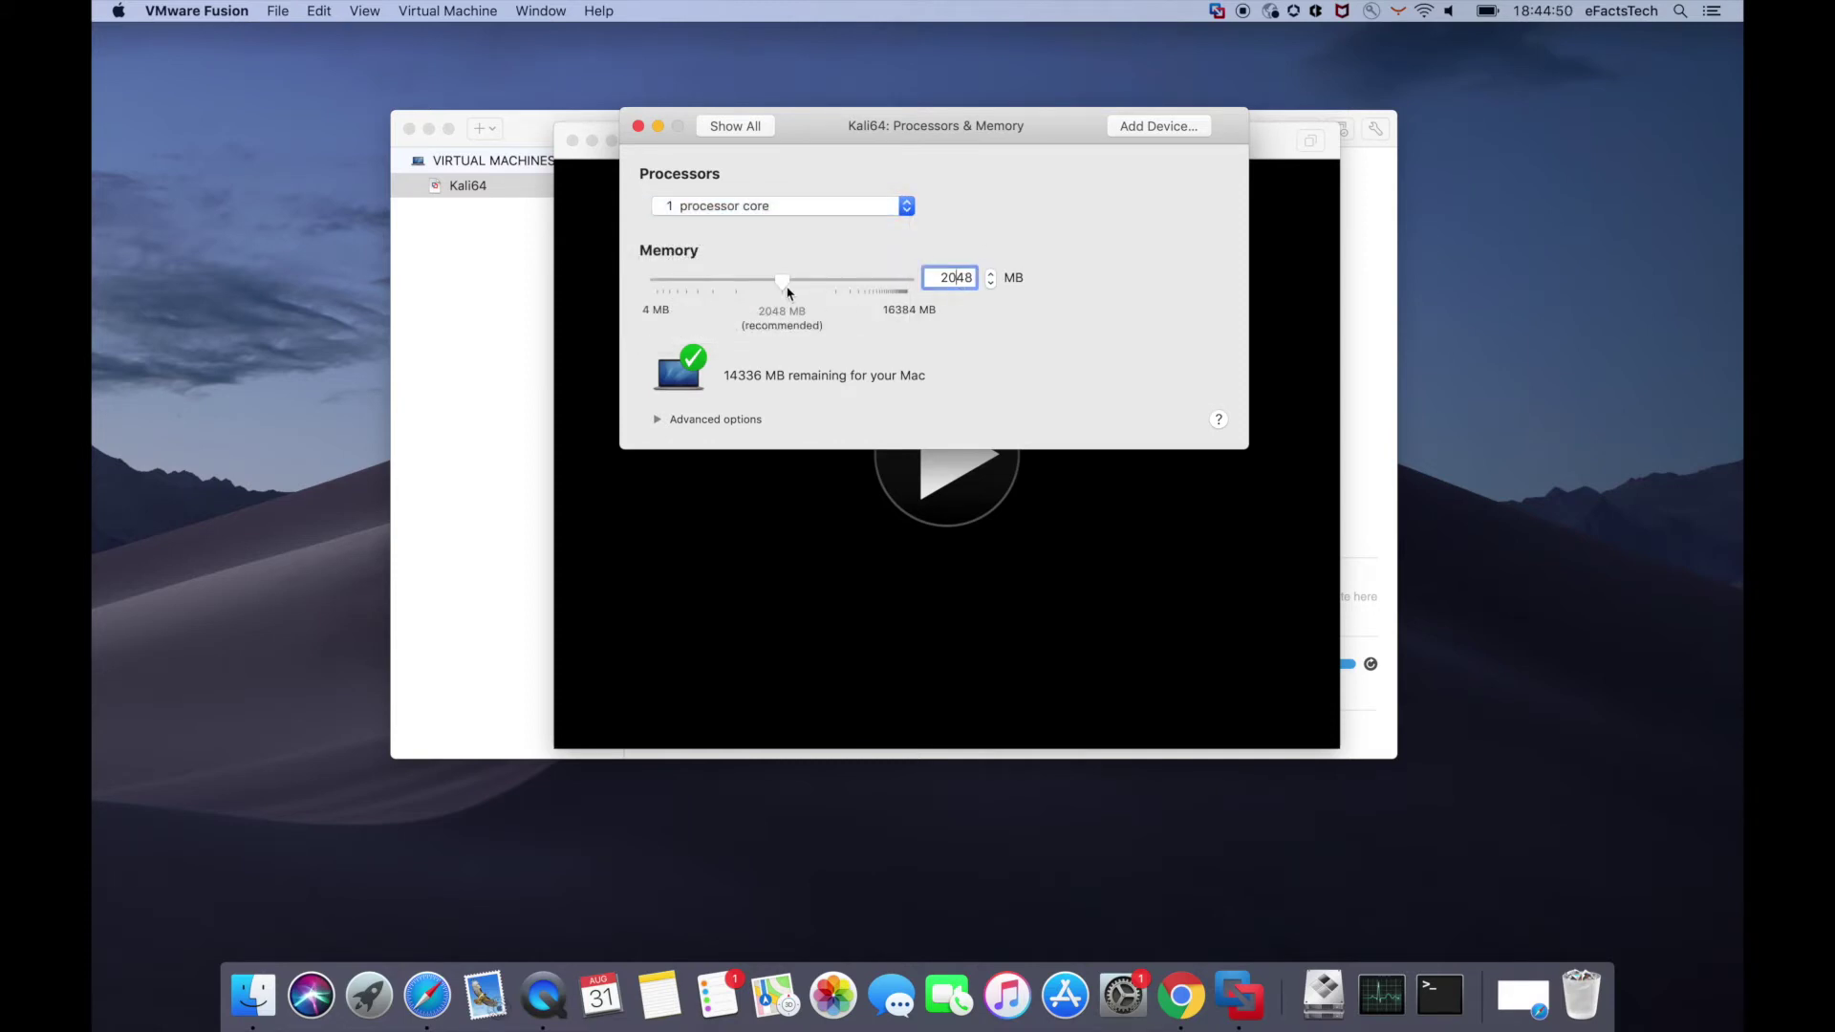
click(657, 420)
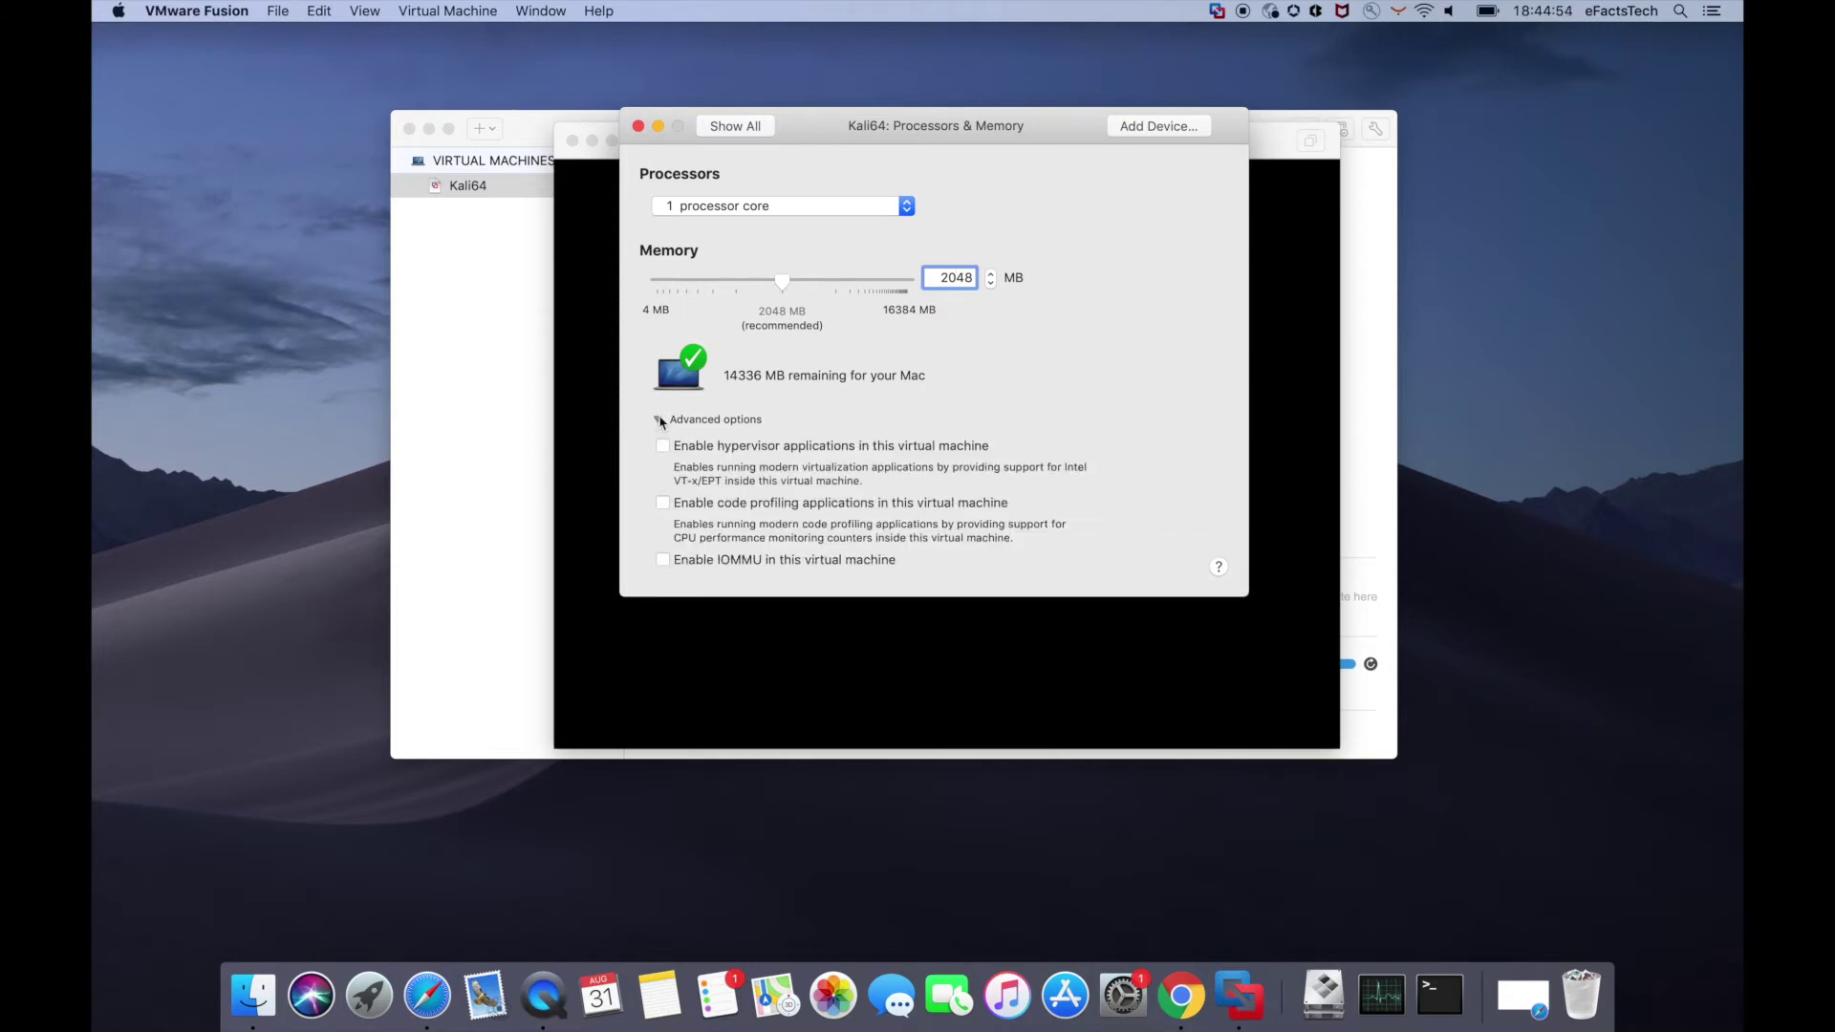
click(744, 132)
- Toggle Accelerate 3D Graphics on and back off in the Display settings
click(1015, 199)
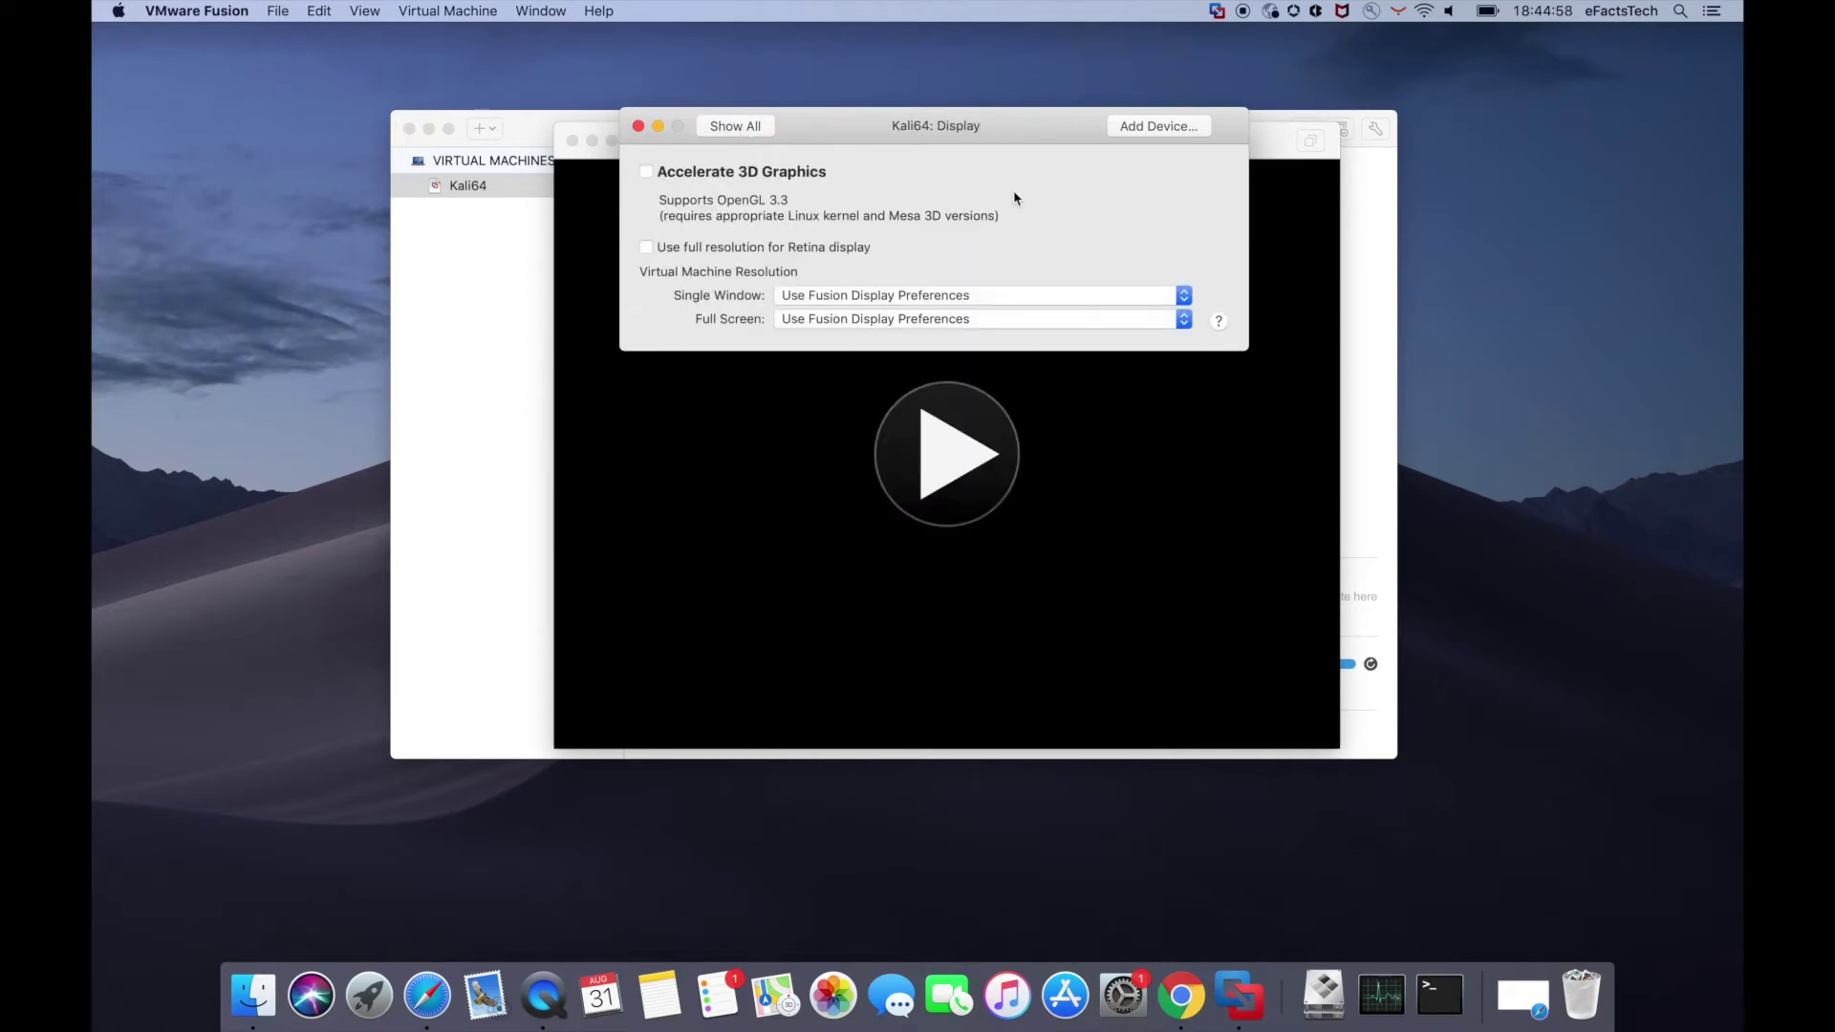
click(647, 172)
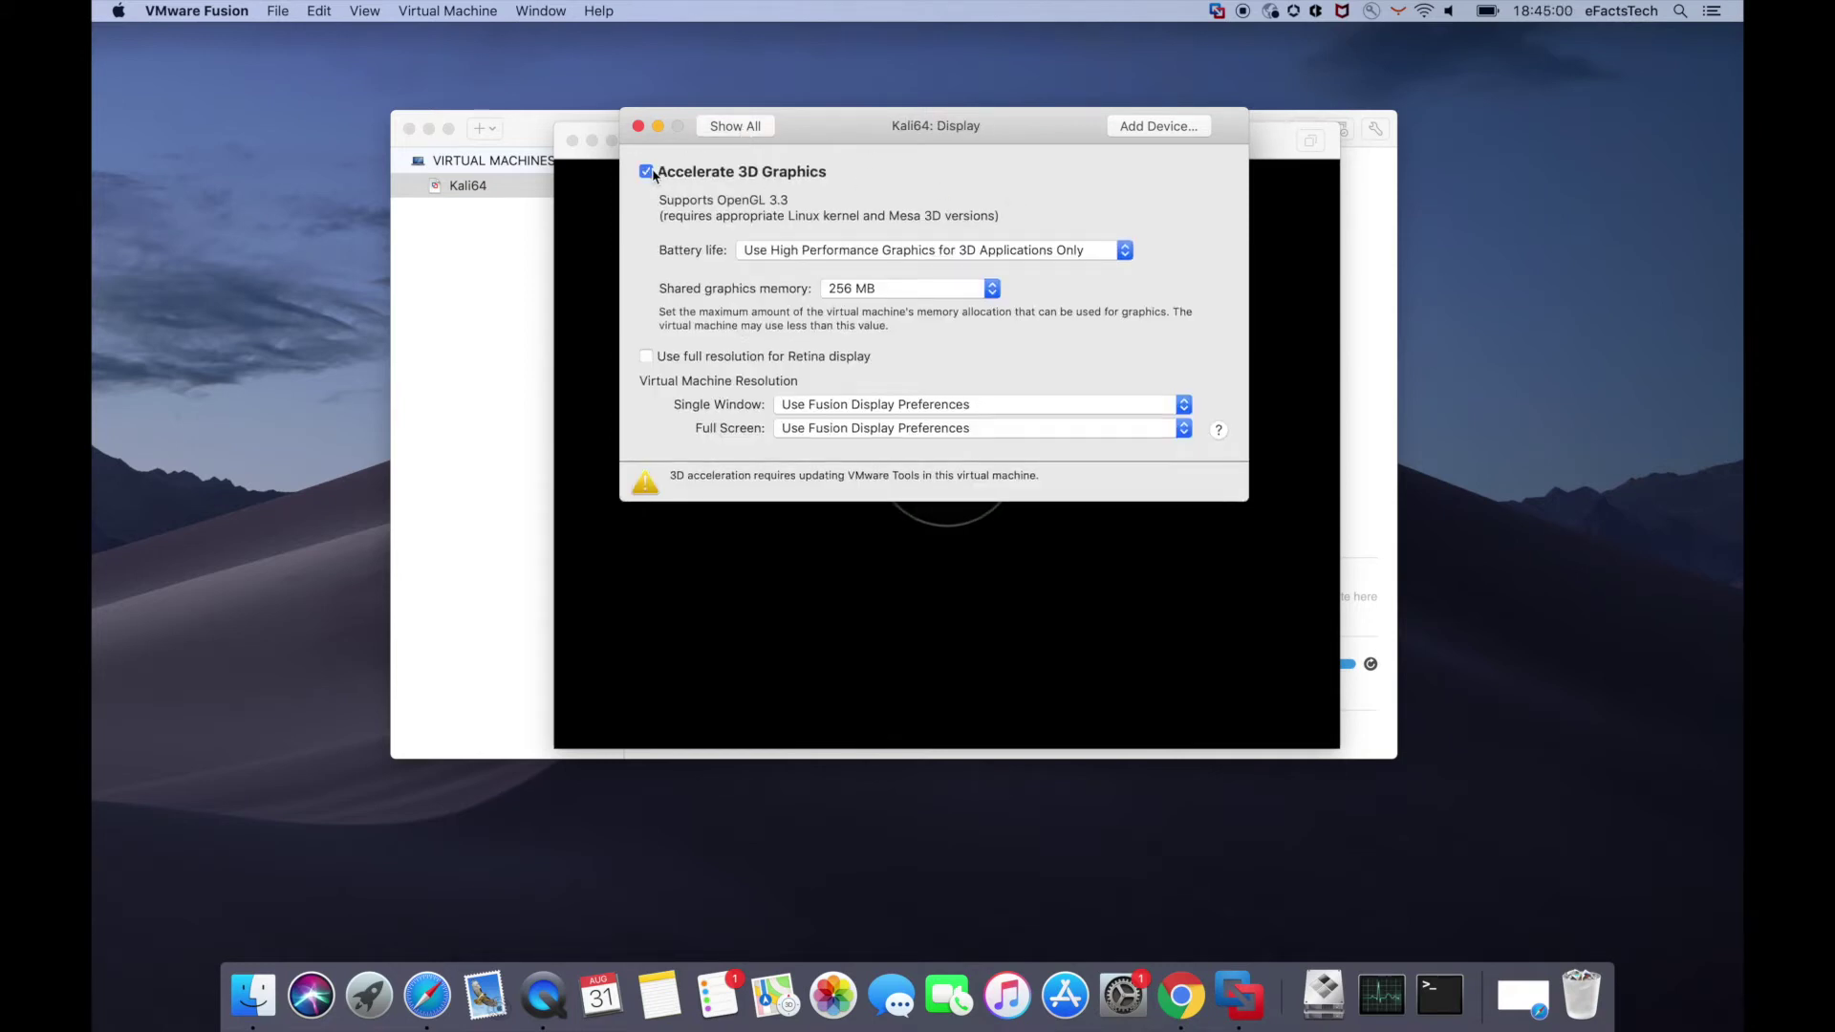
click(811, 250)
click(810, 249)
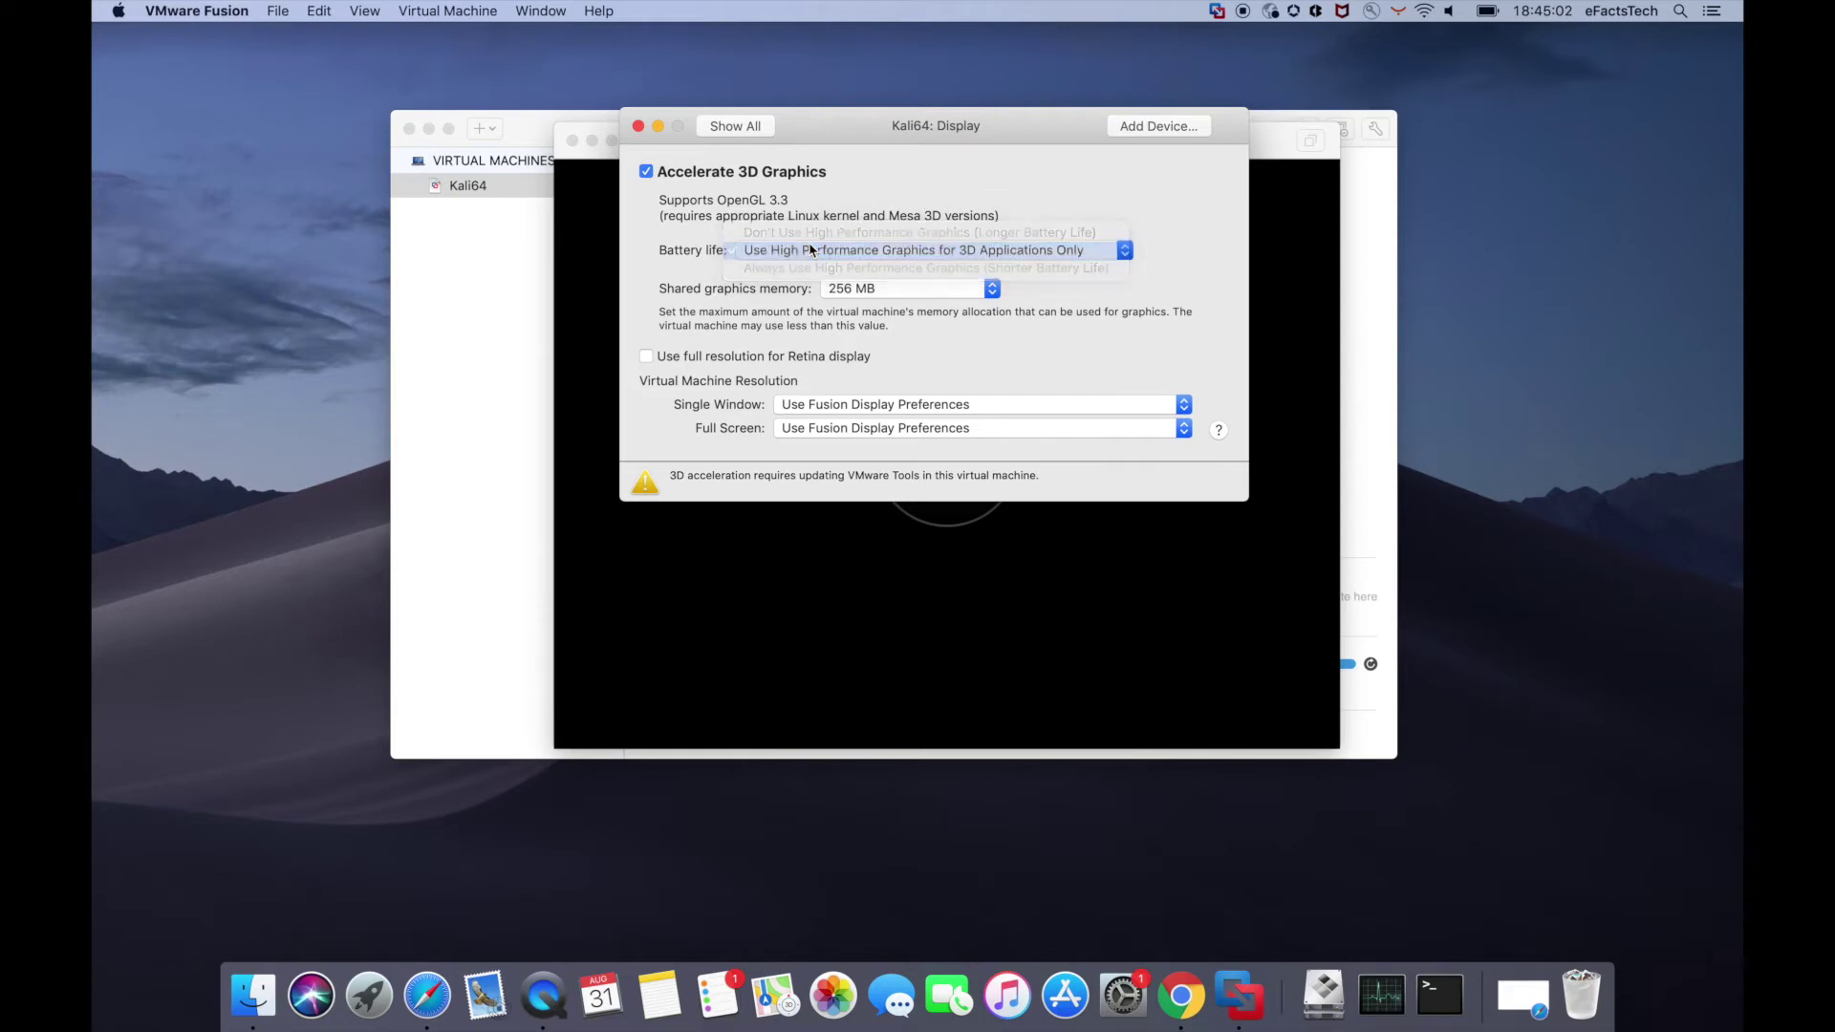
click(813, 254)
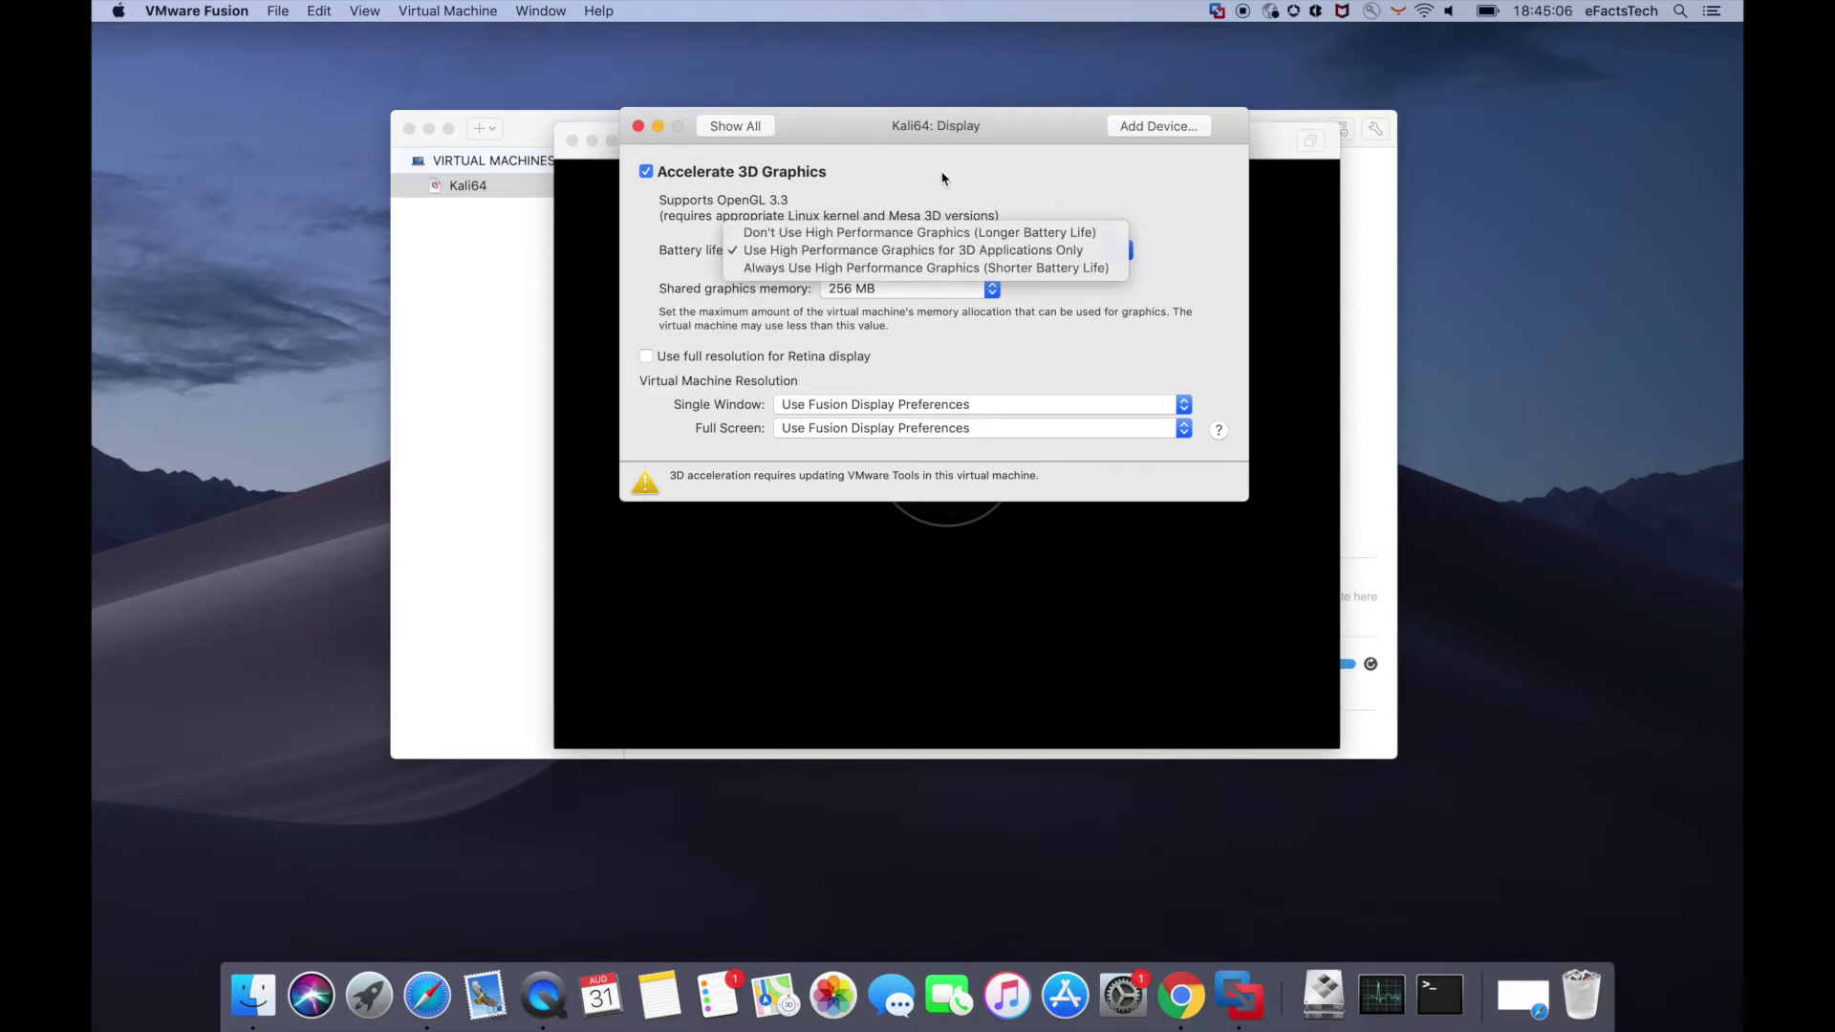
click(823, 261)
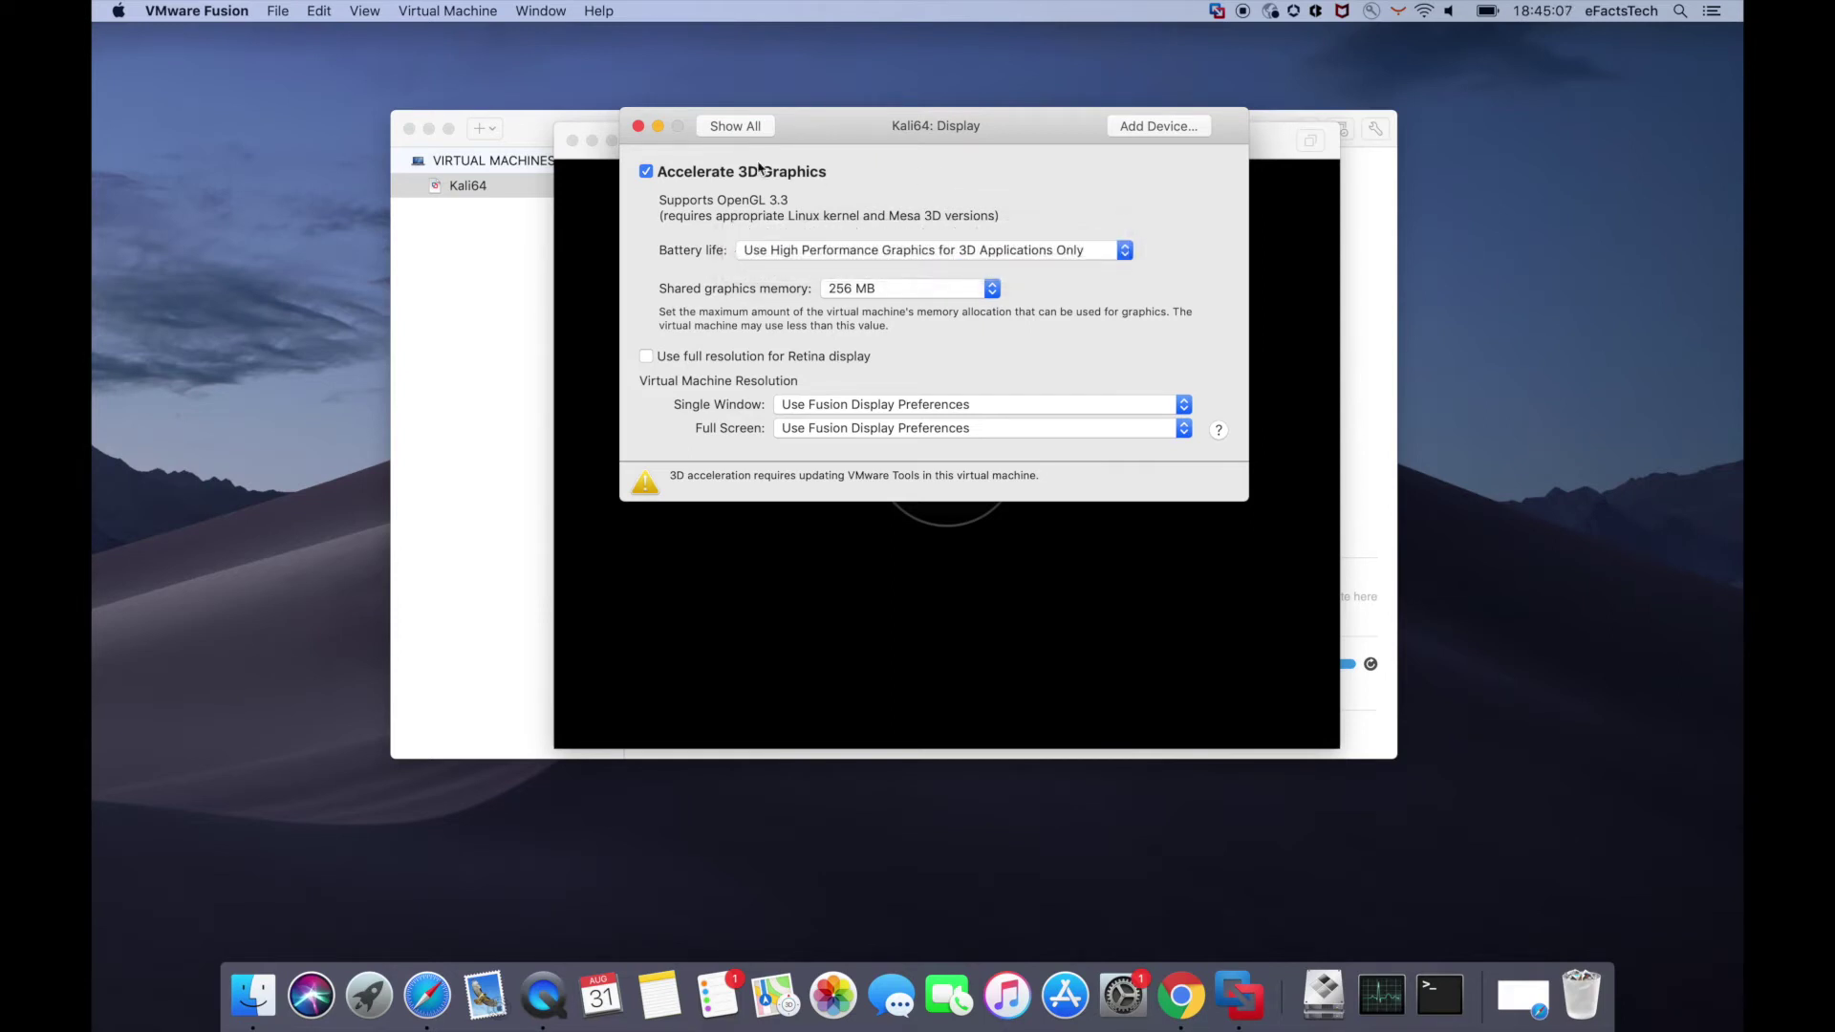
click(647, 173)
click(744, 136)
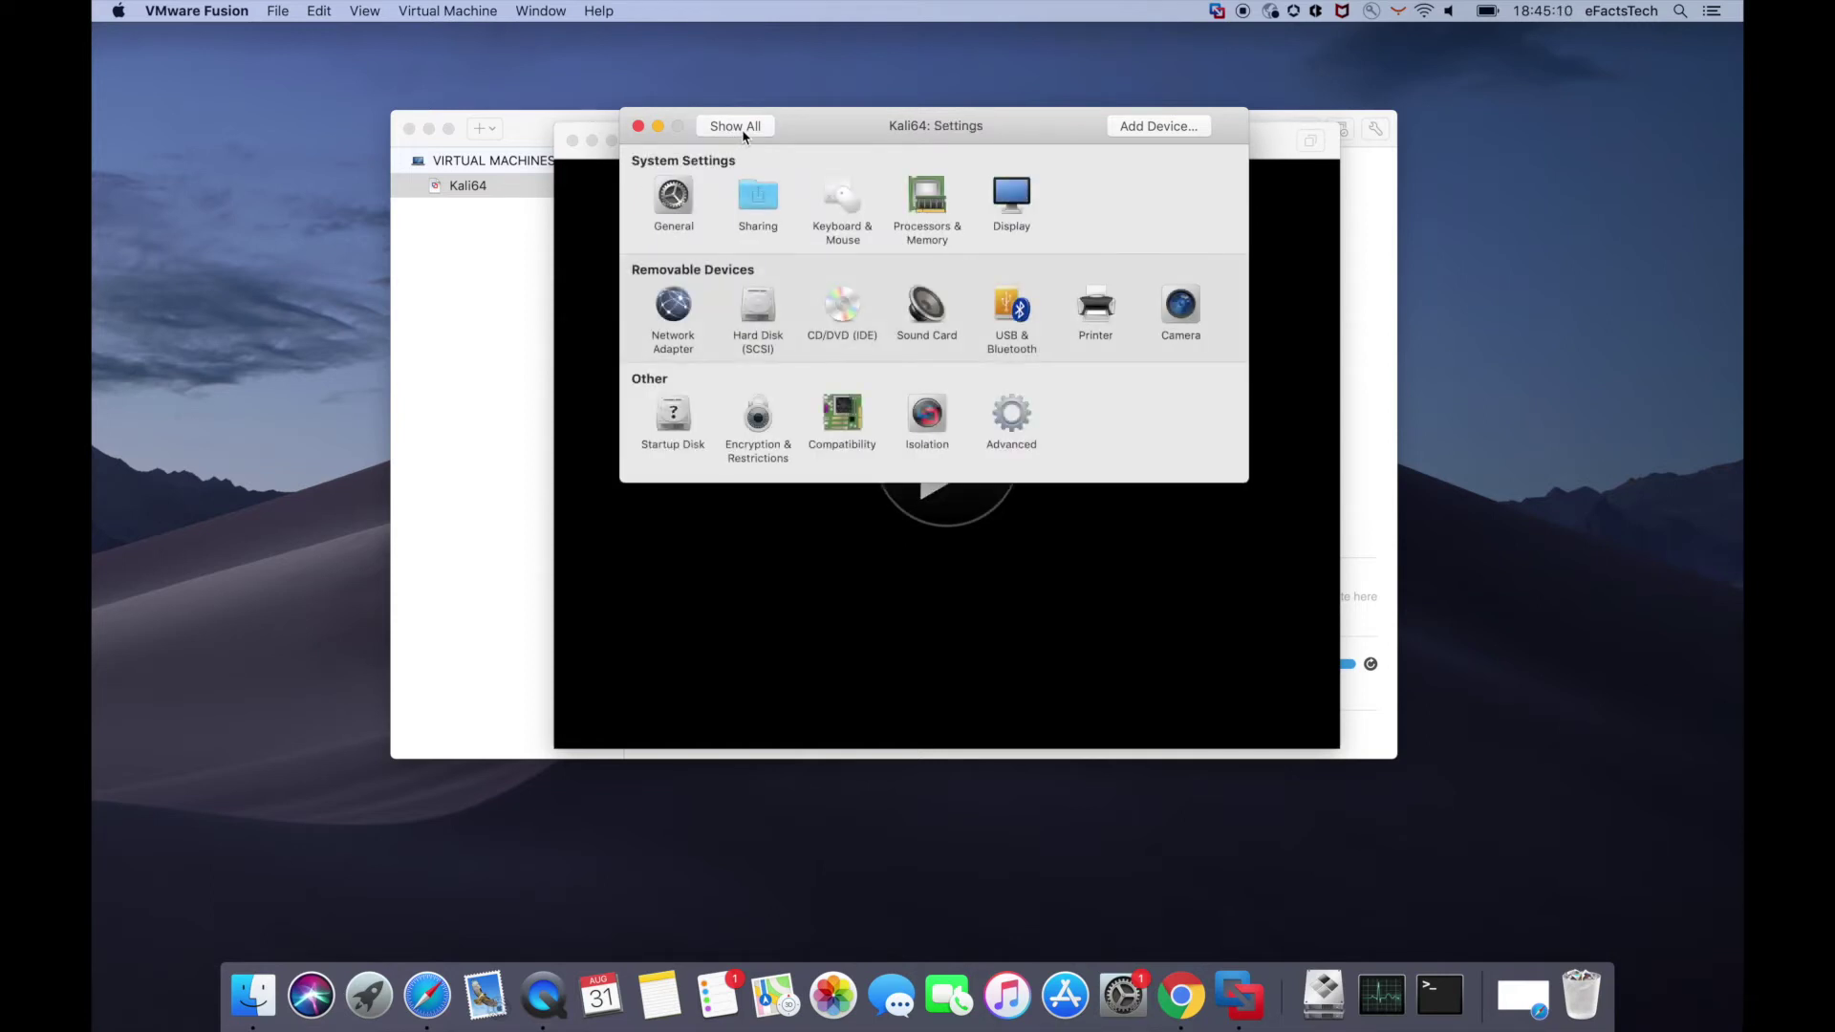
- Review the 20 GB hard disk and USB 2.0 options, then close the settings window
click(756, 314)
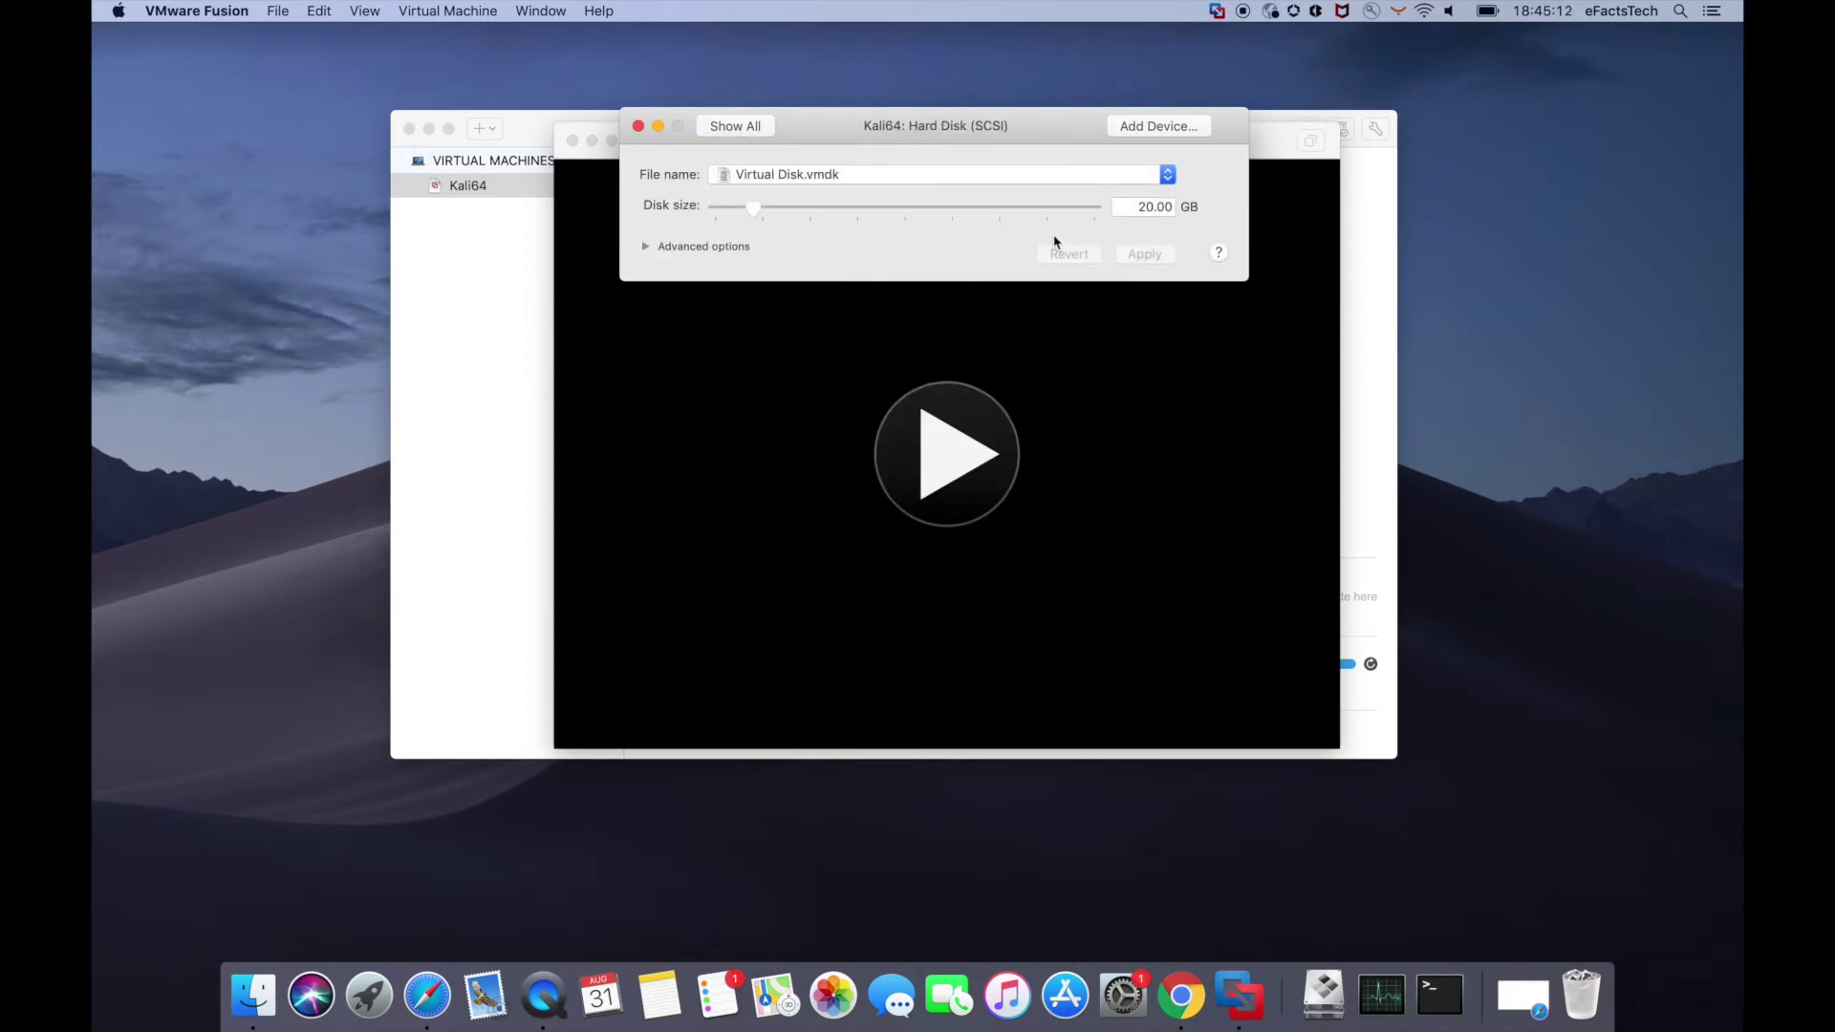
click(752, 130)
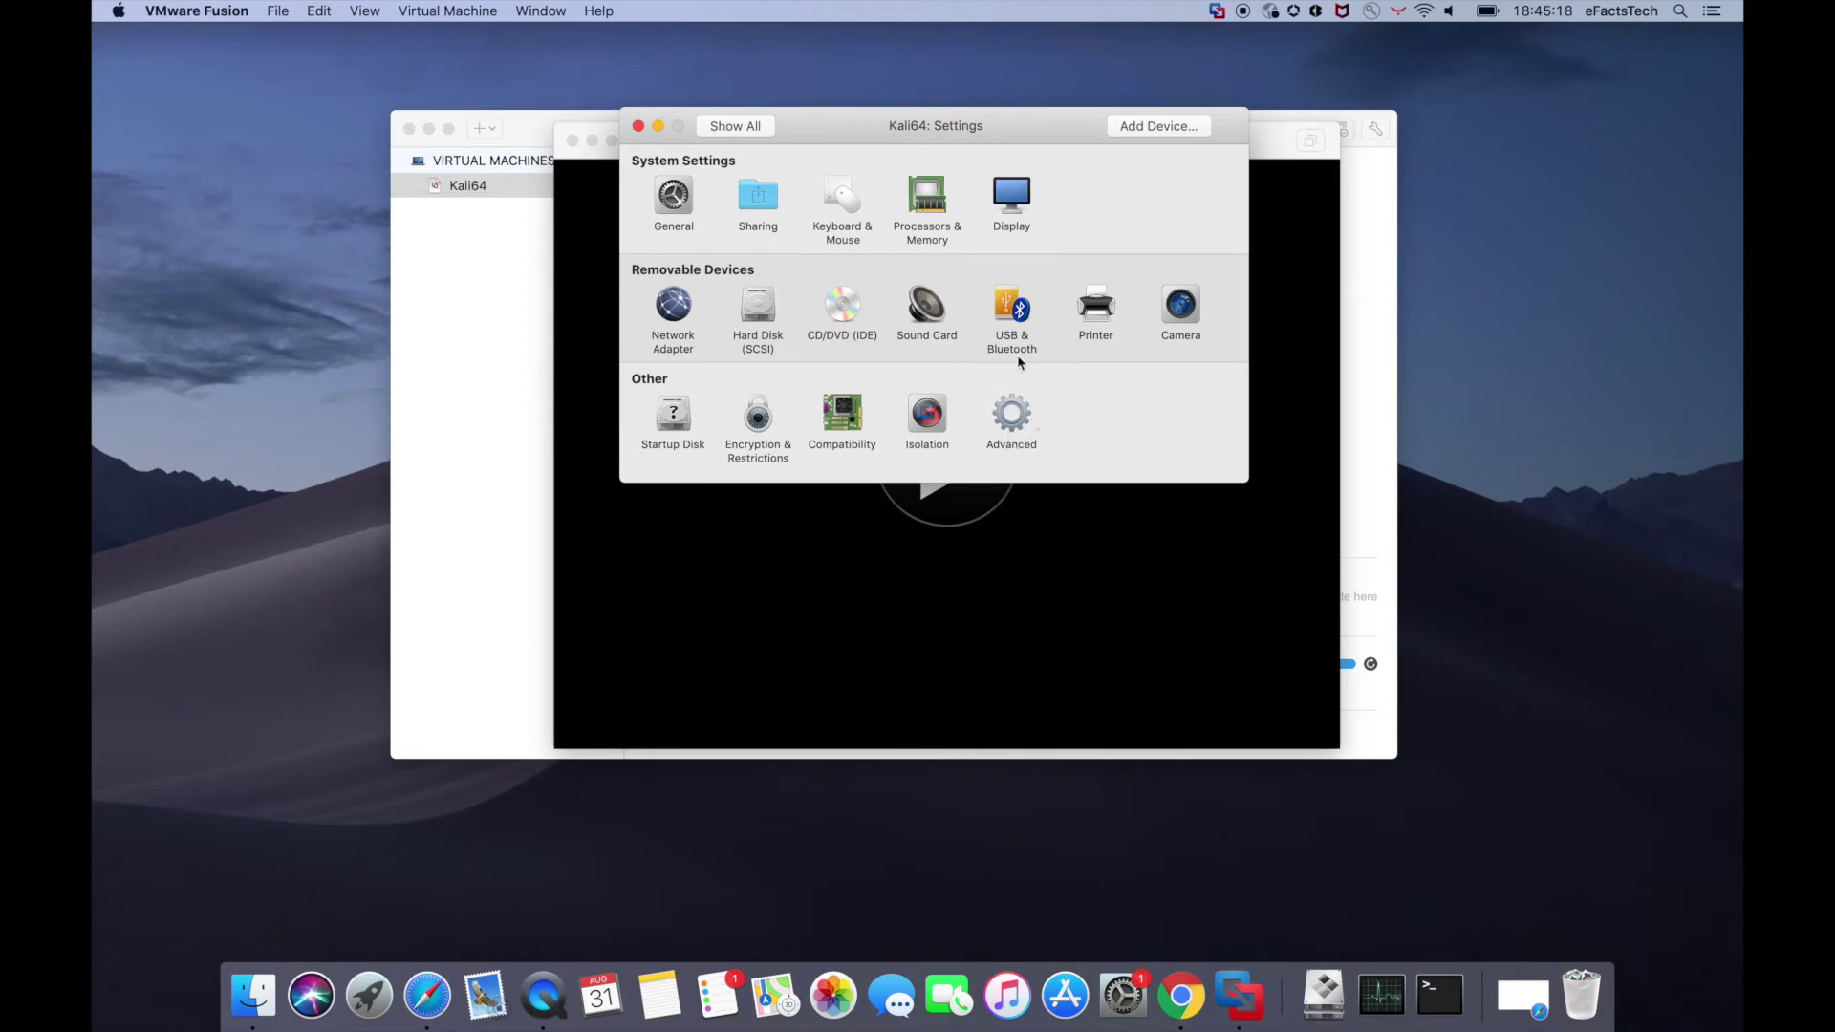
click(1010, 311)
click(656, 371)
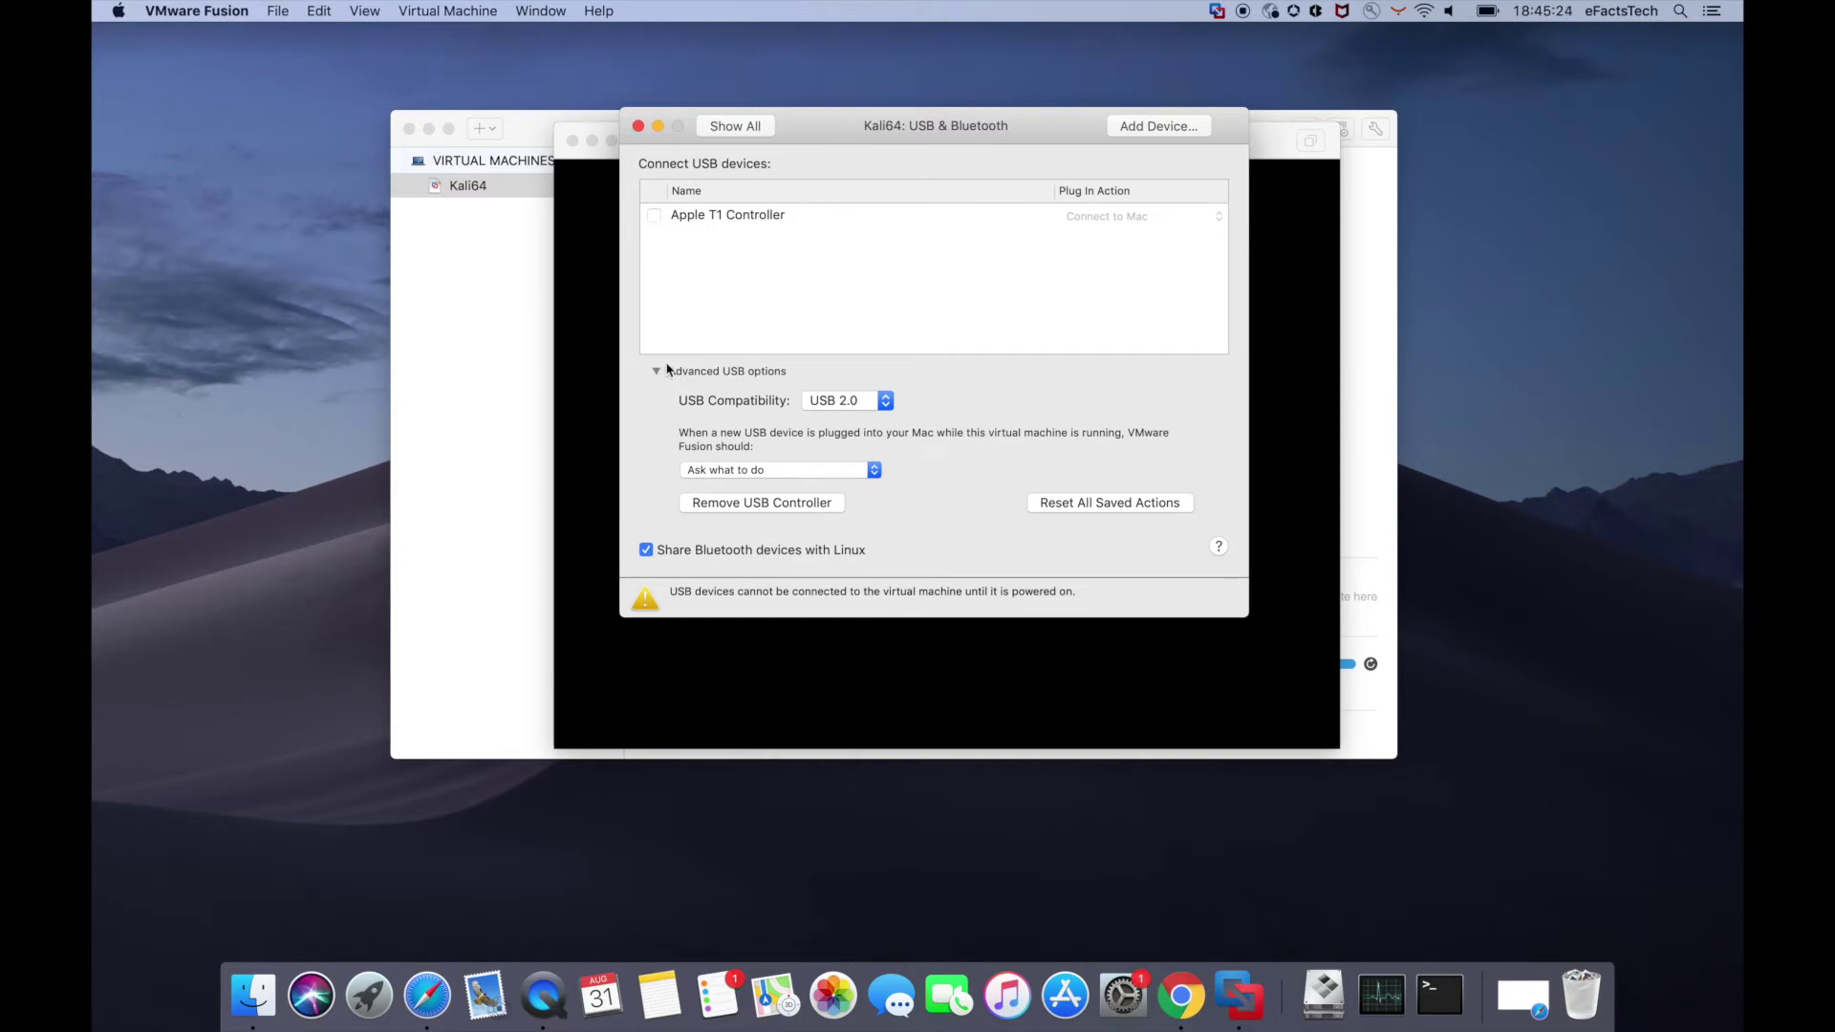
click(742, 128)
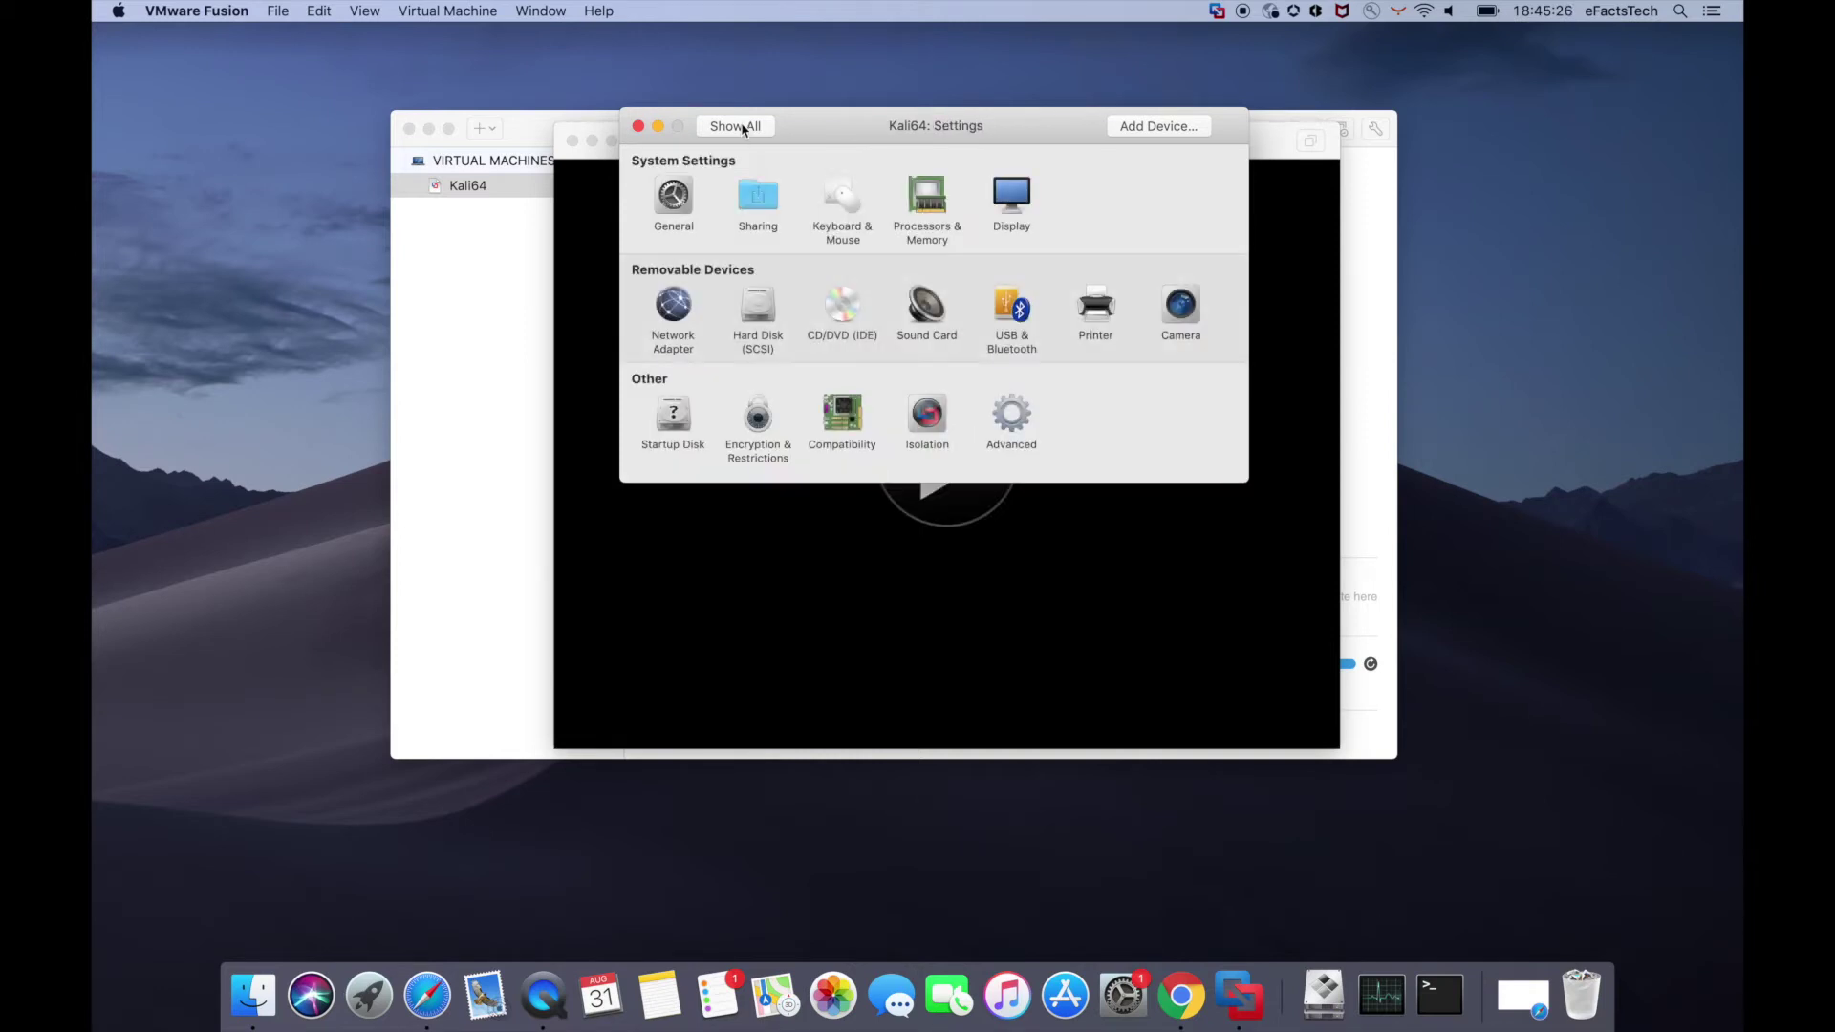
click(637, 126)
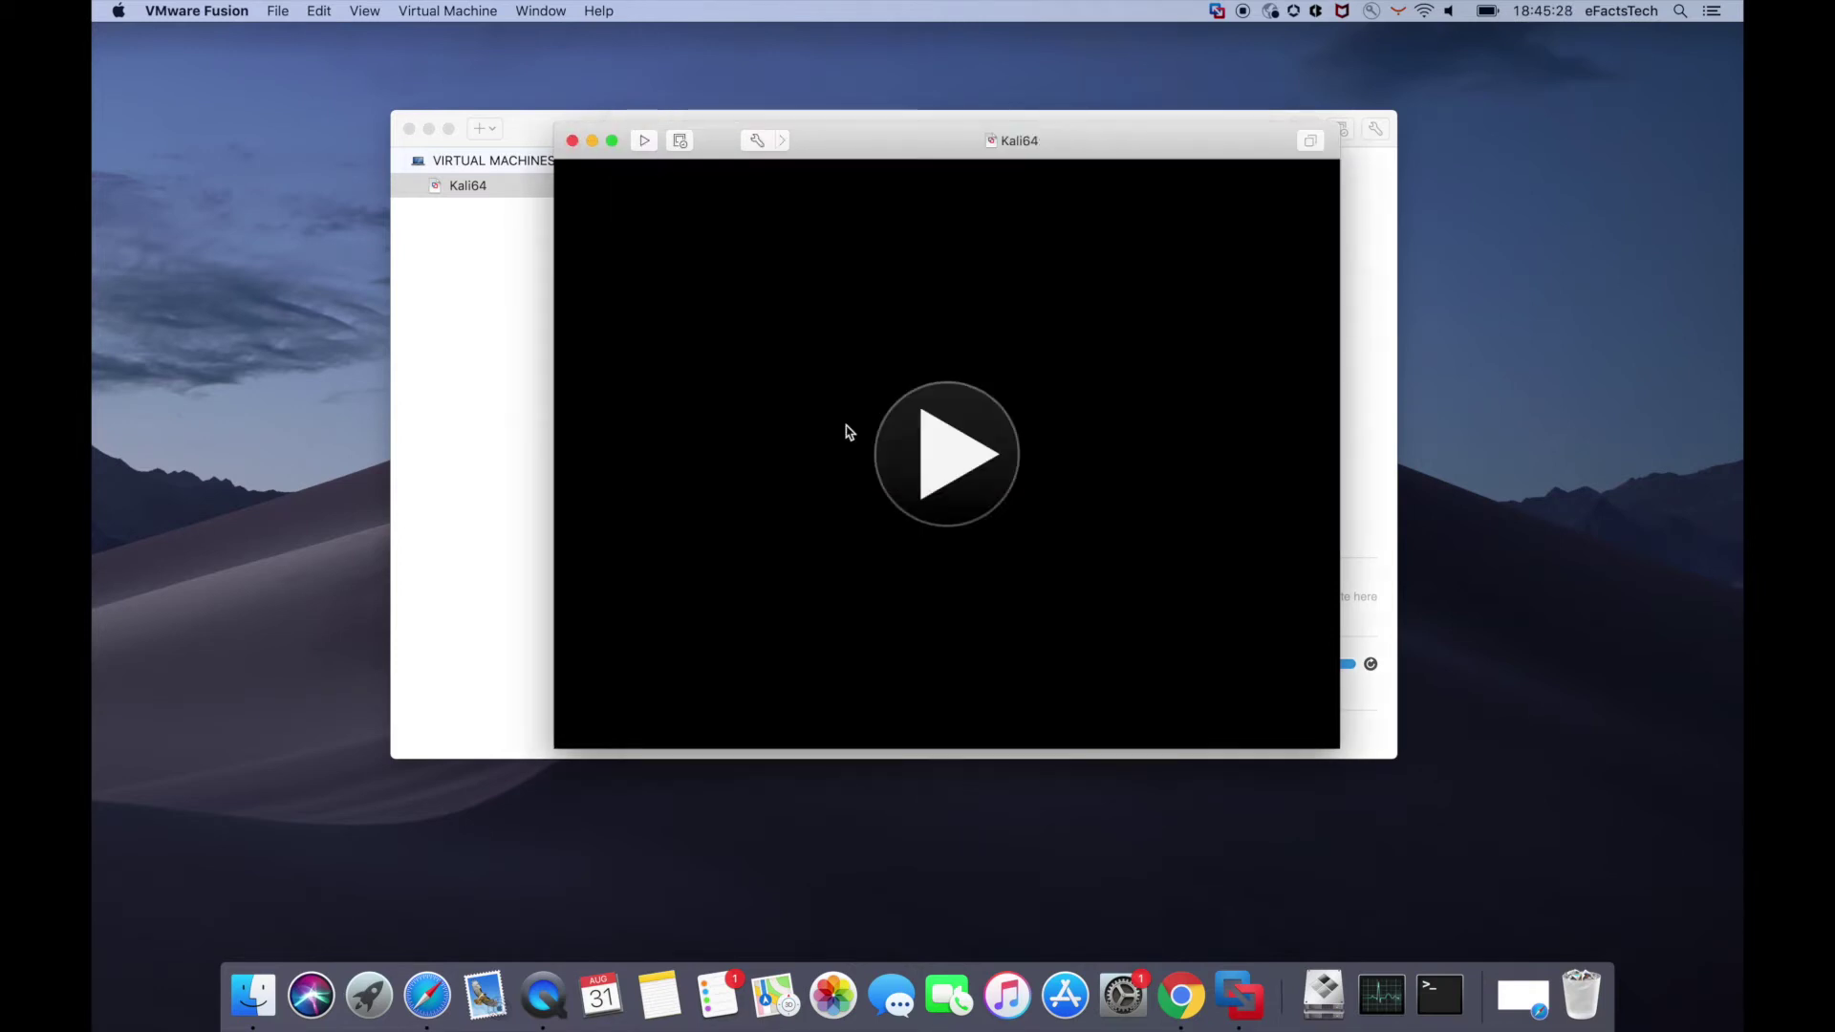
- Power on Kali64, enlarge its window and start the Kali Graphical install
click(935, 452)
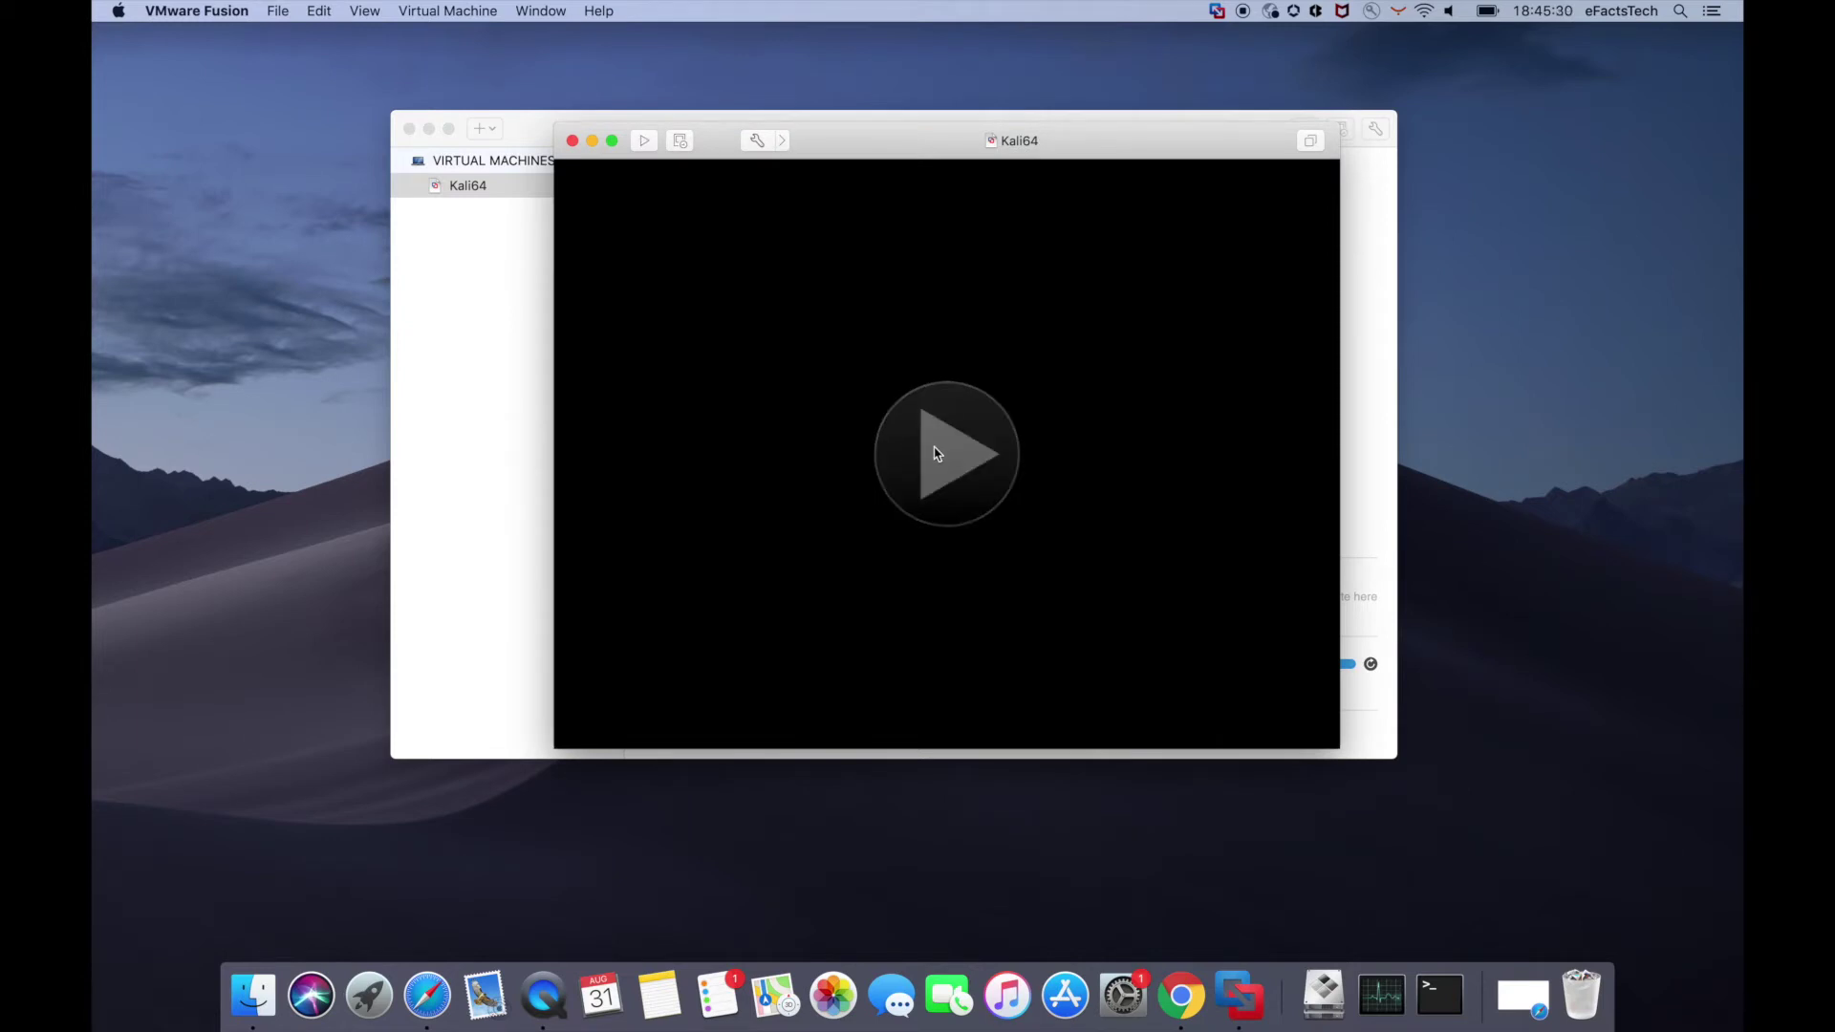
click(409, 129)
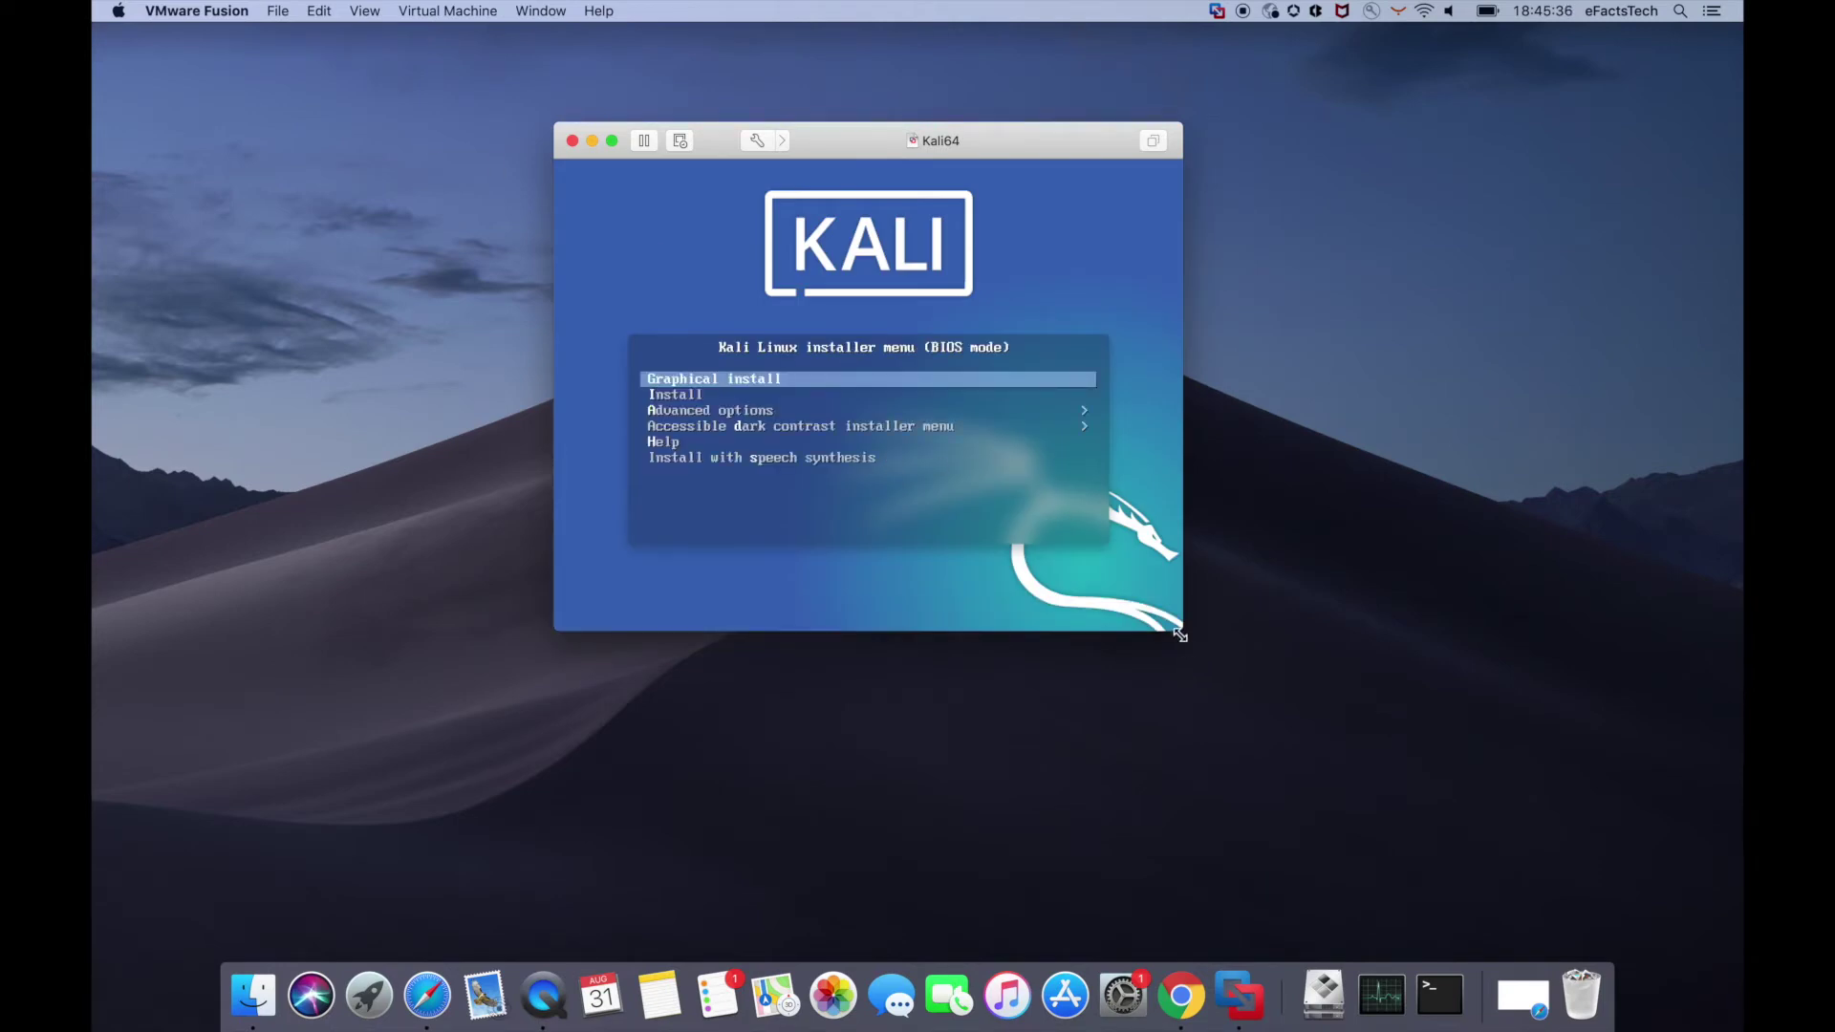
drag(1178, 632, 1343, 807)
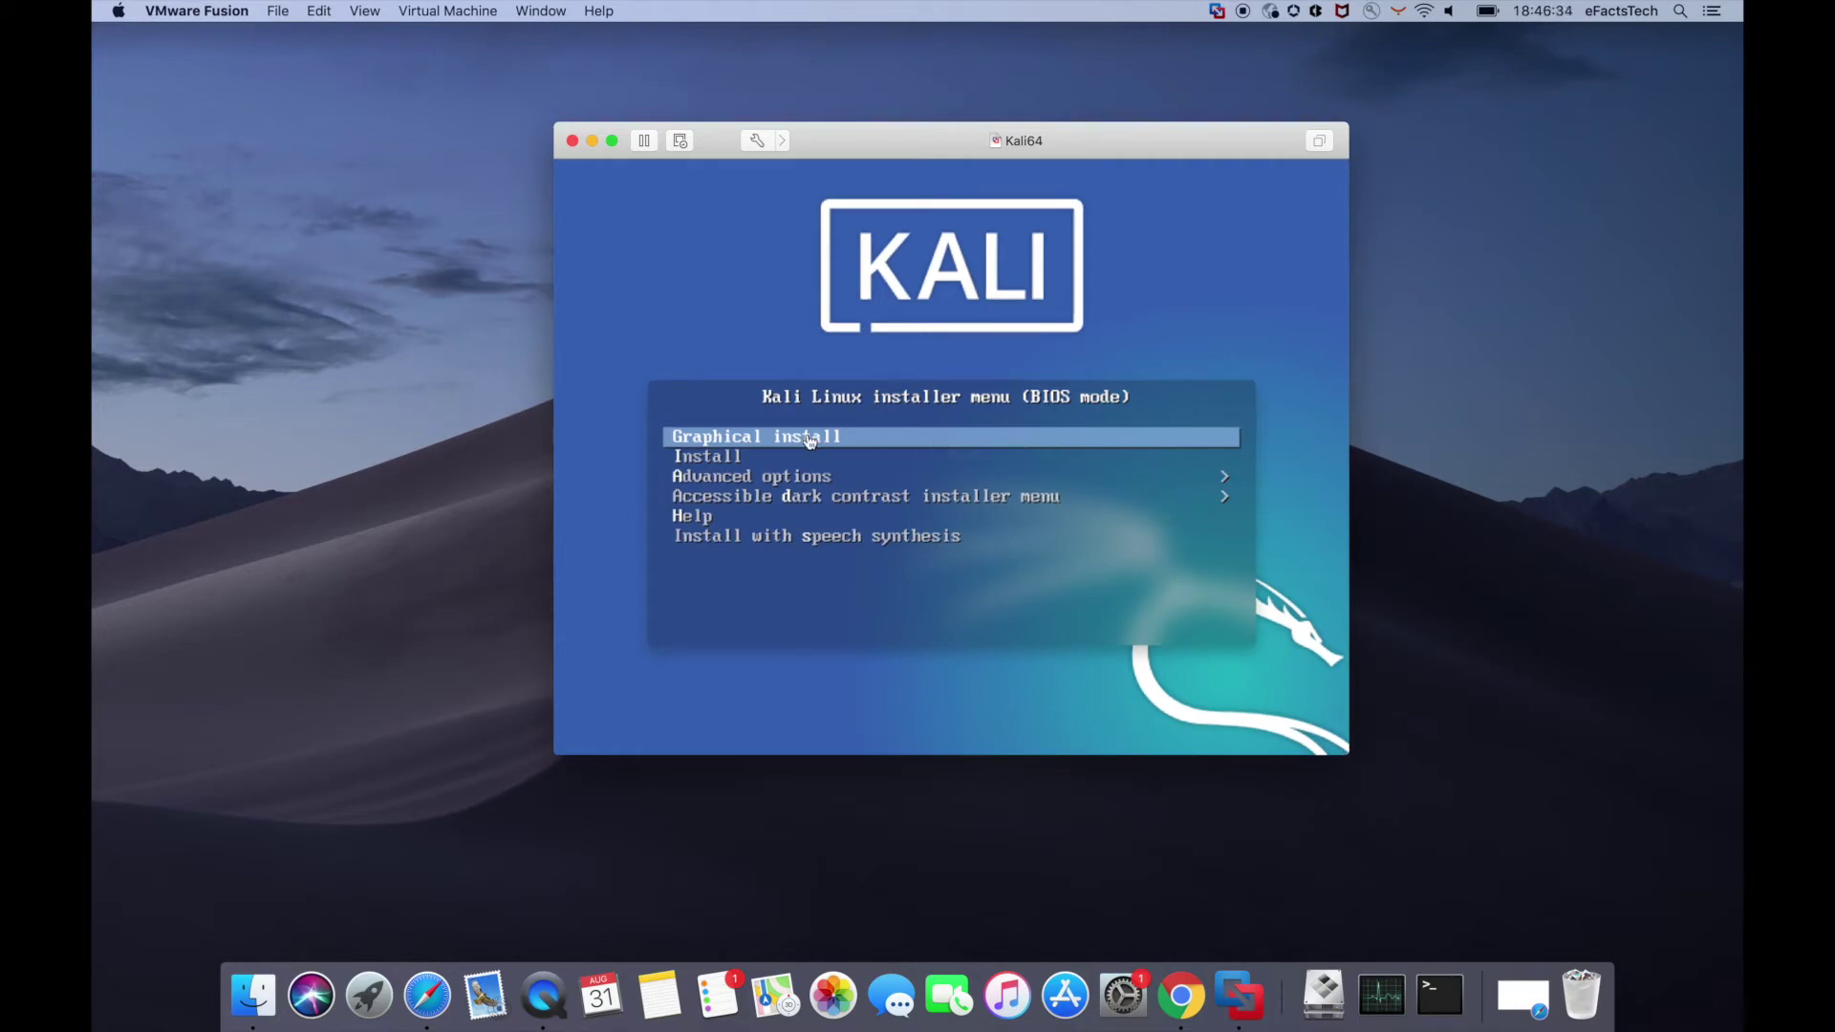
click(809, 440)
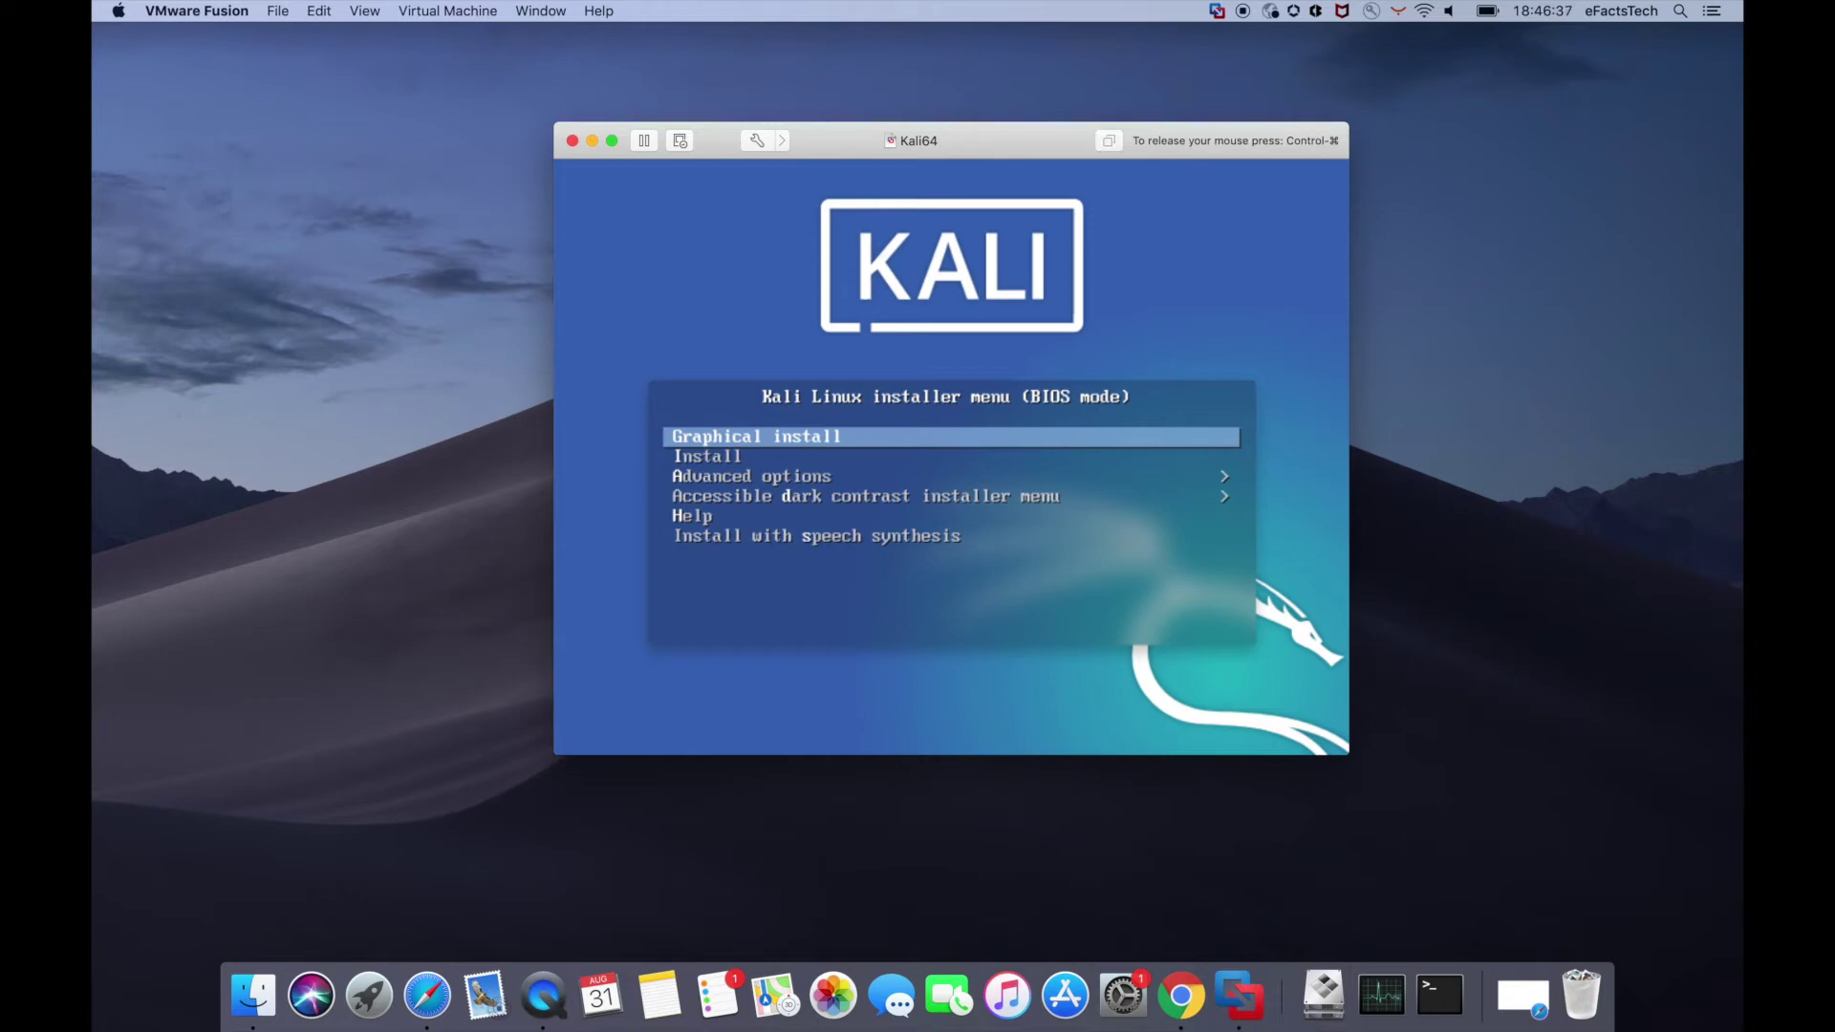
key(Return)
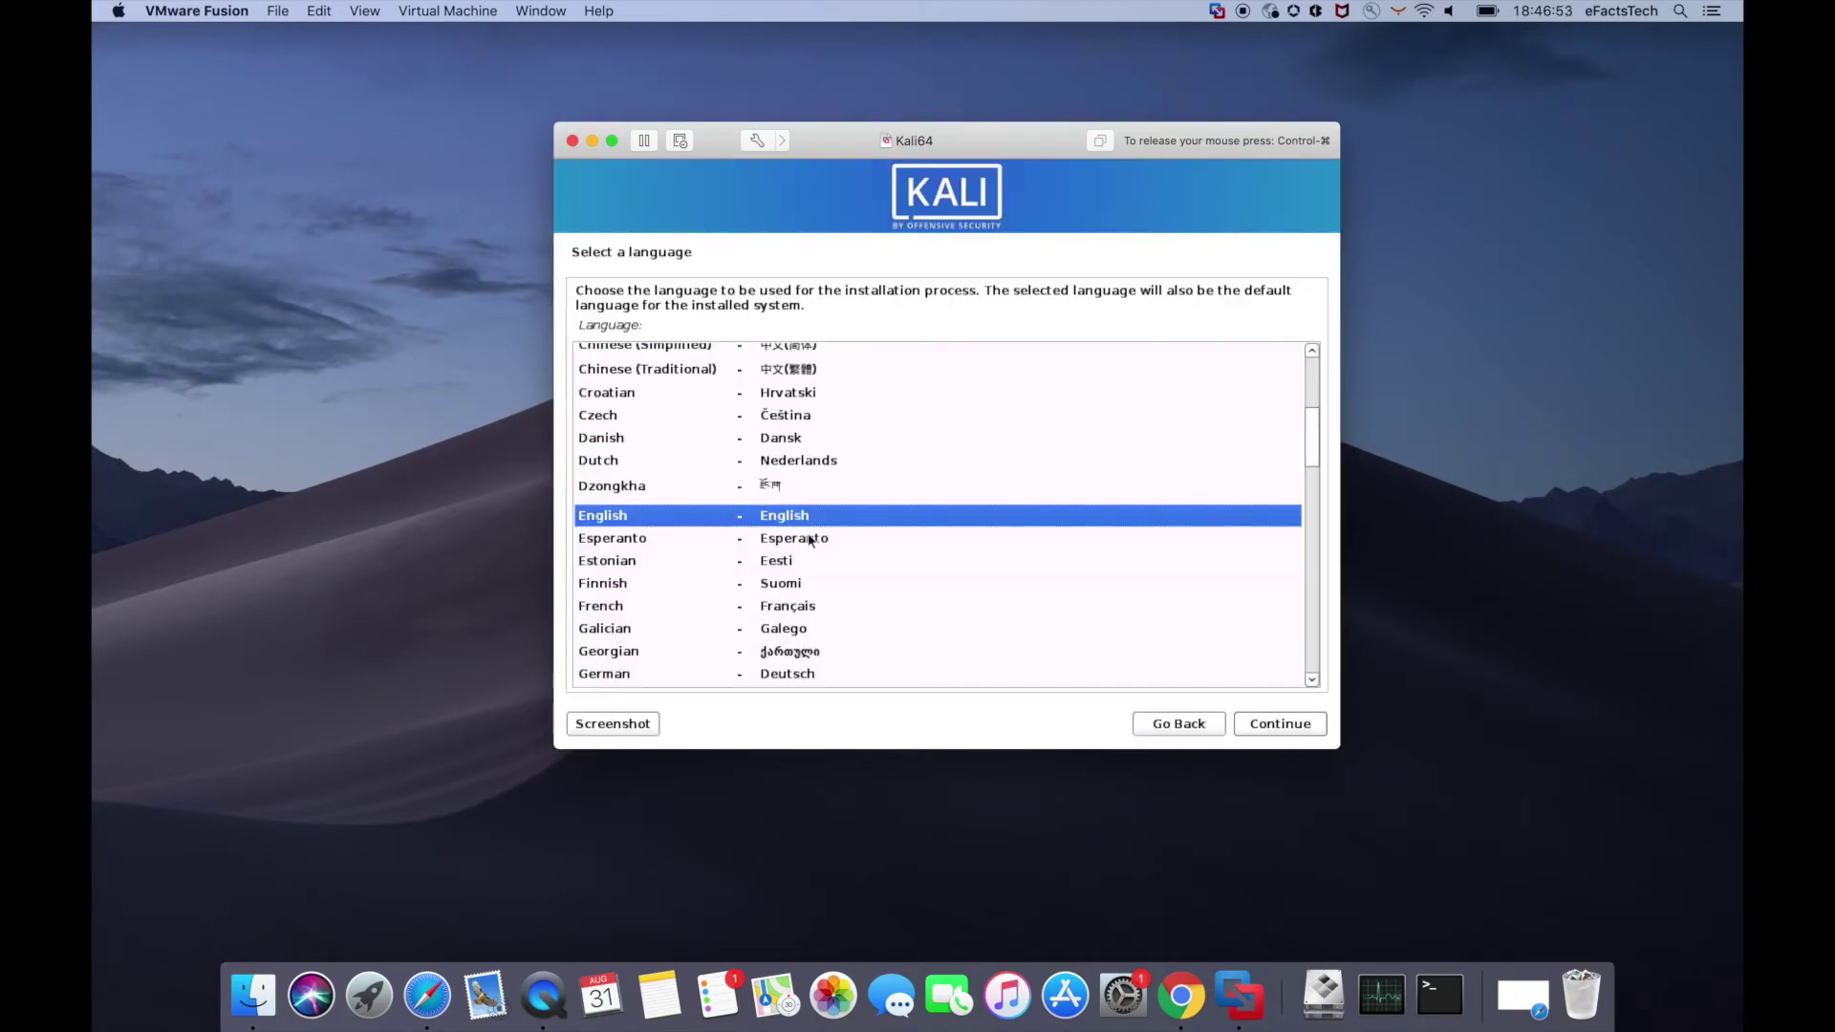
- Accept English, United States and American English keymap, keep hostname kali with no domain
click(1268, 728)
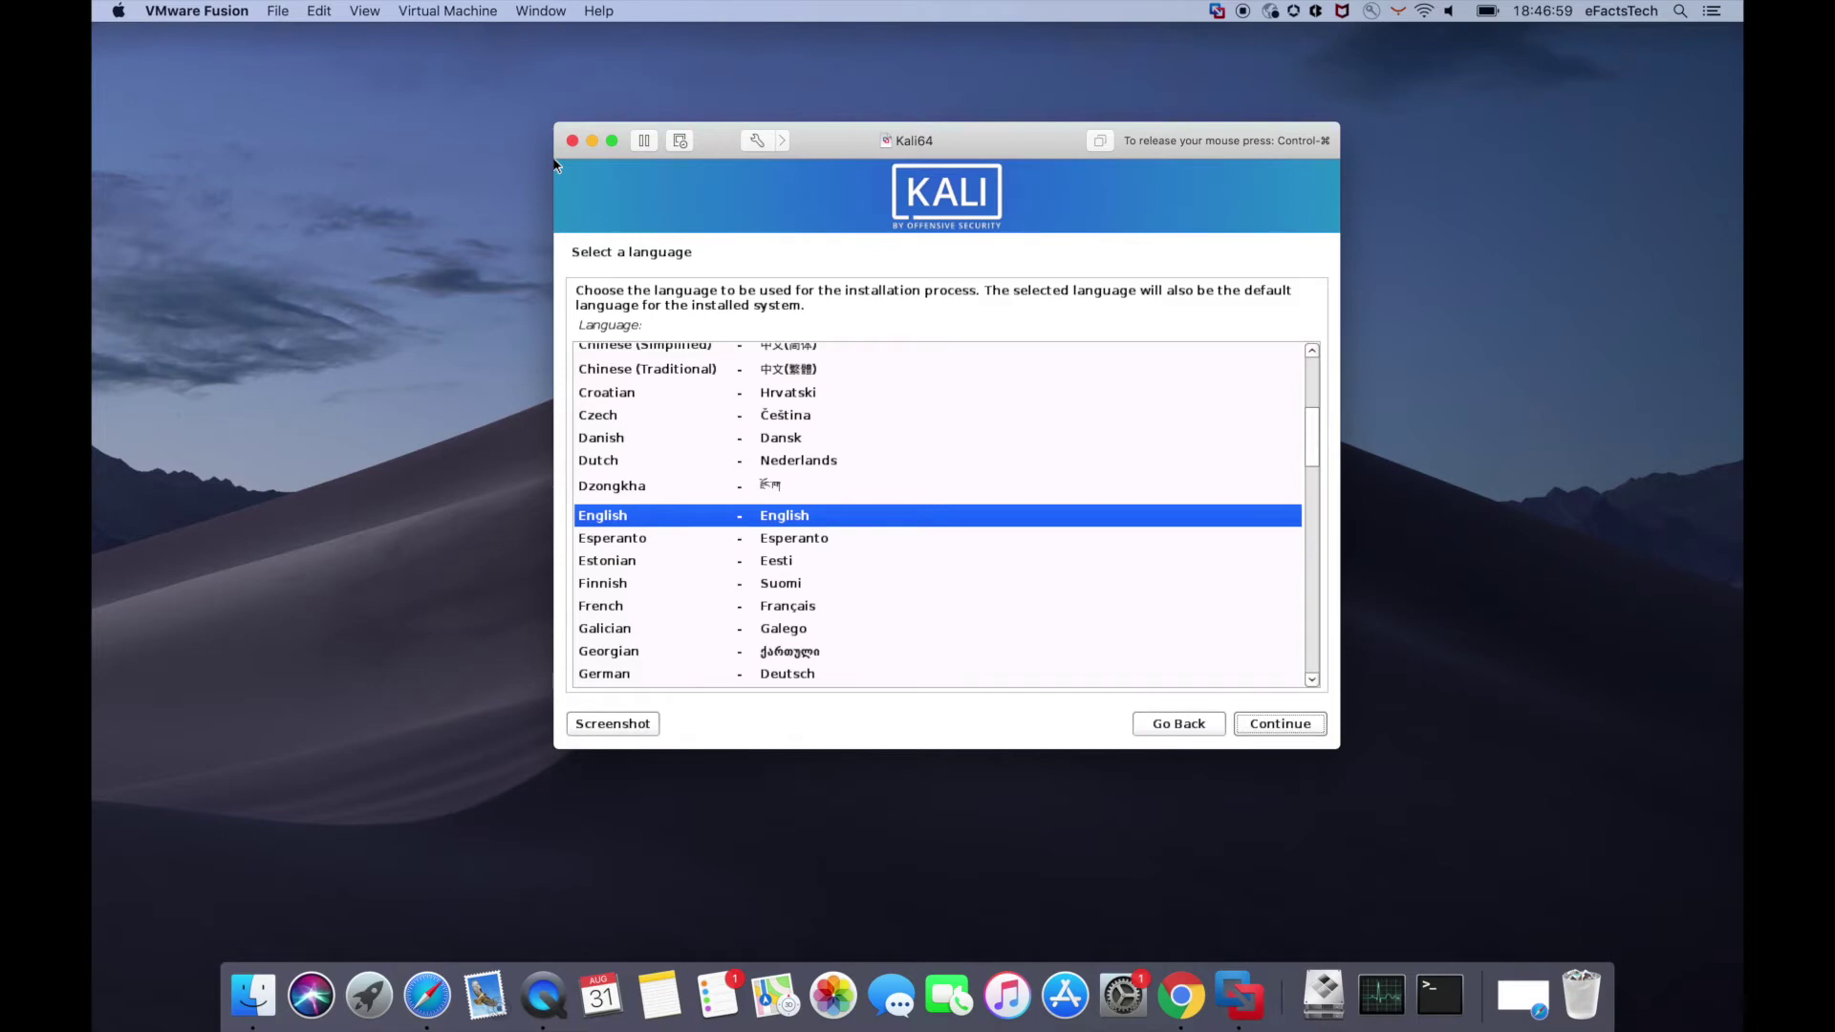
click(1290, 728)
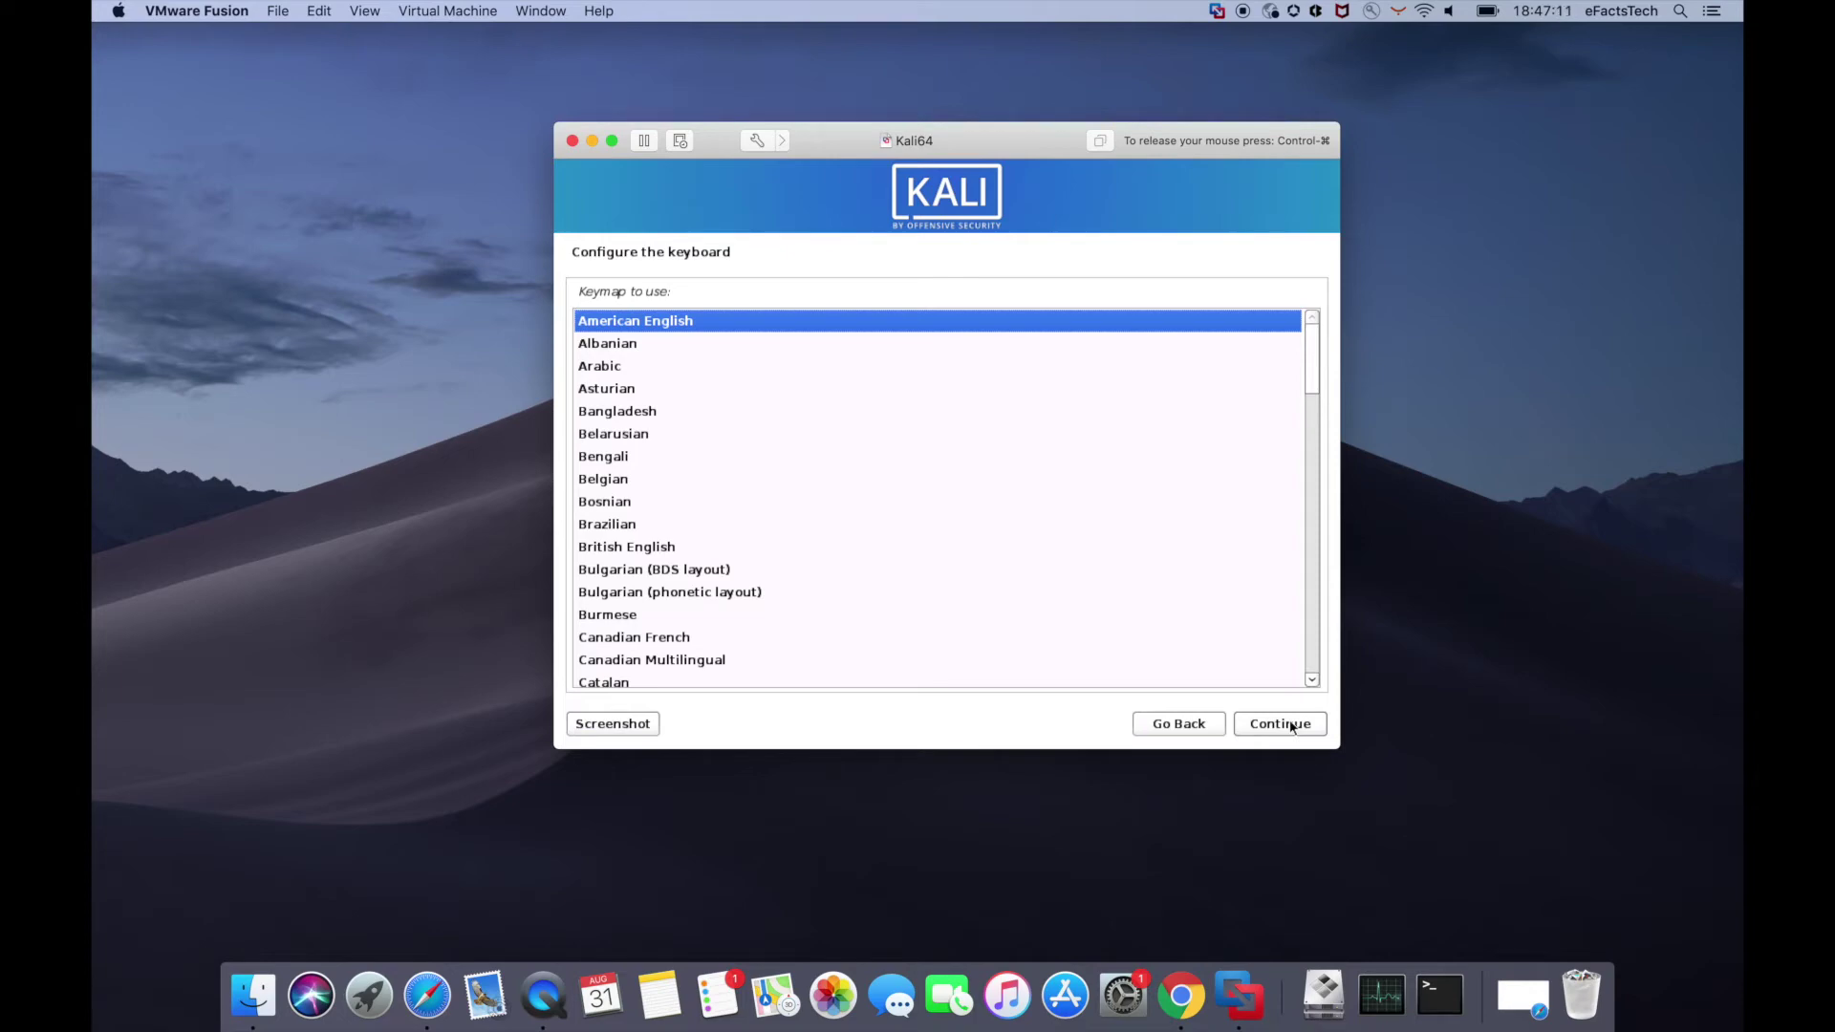
click(1280, 725)
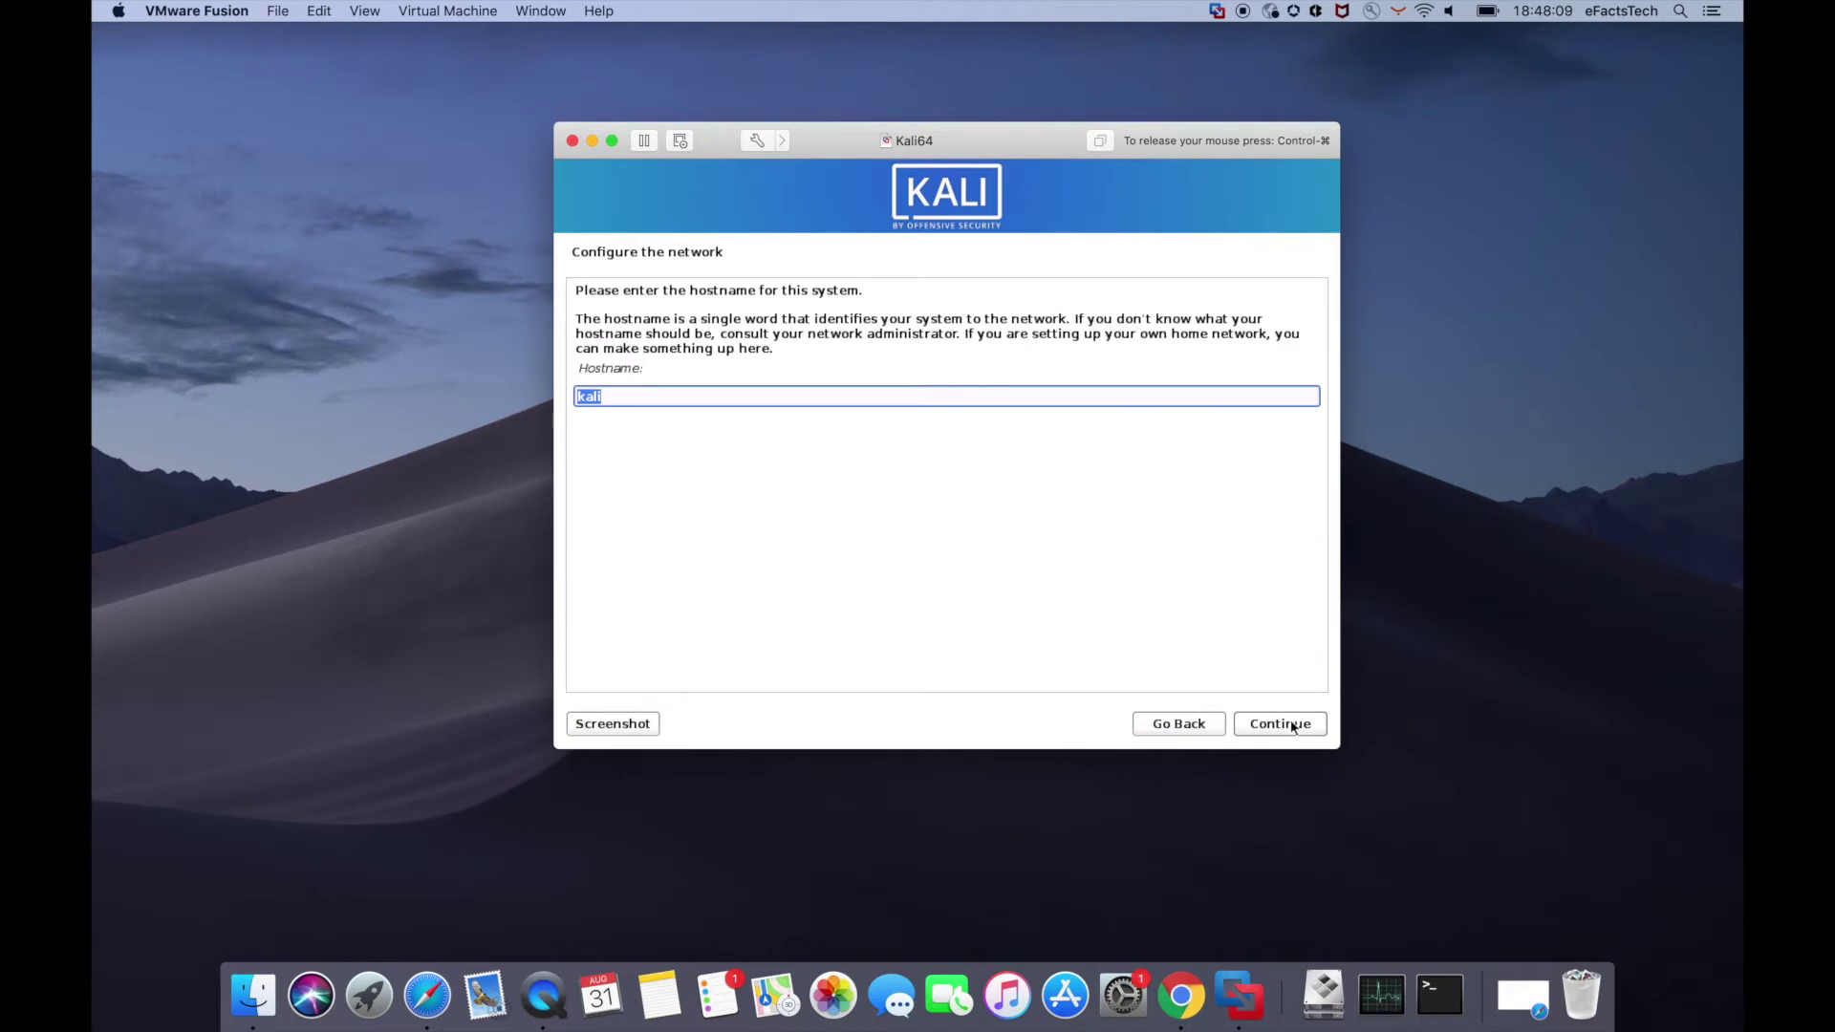
key(Right)
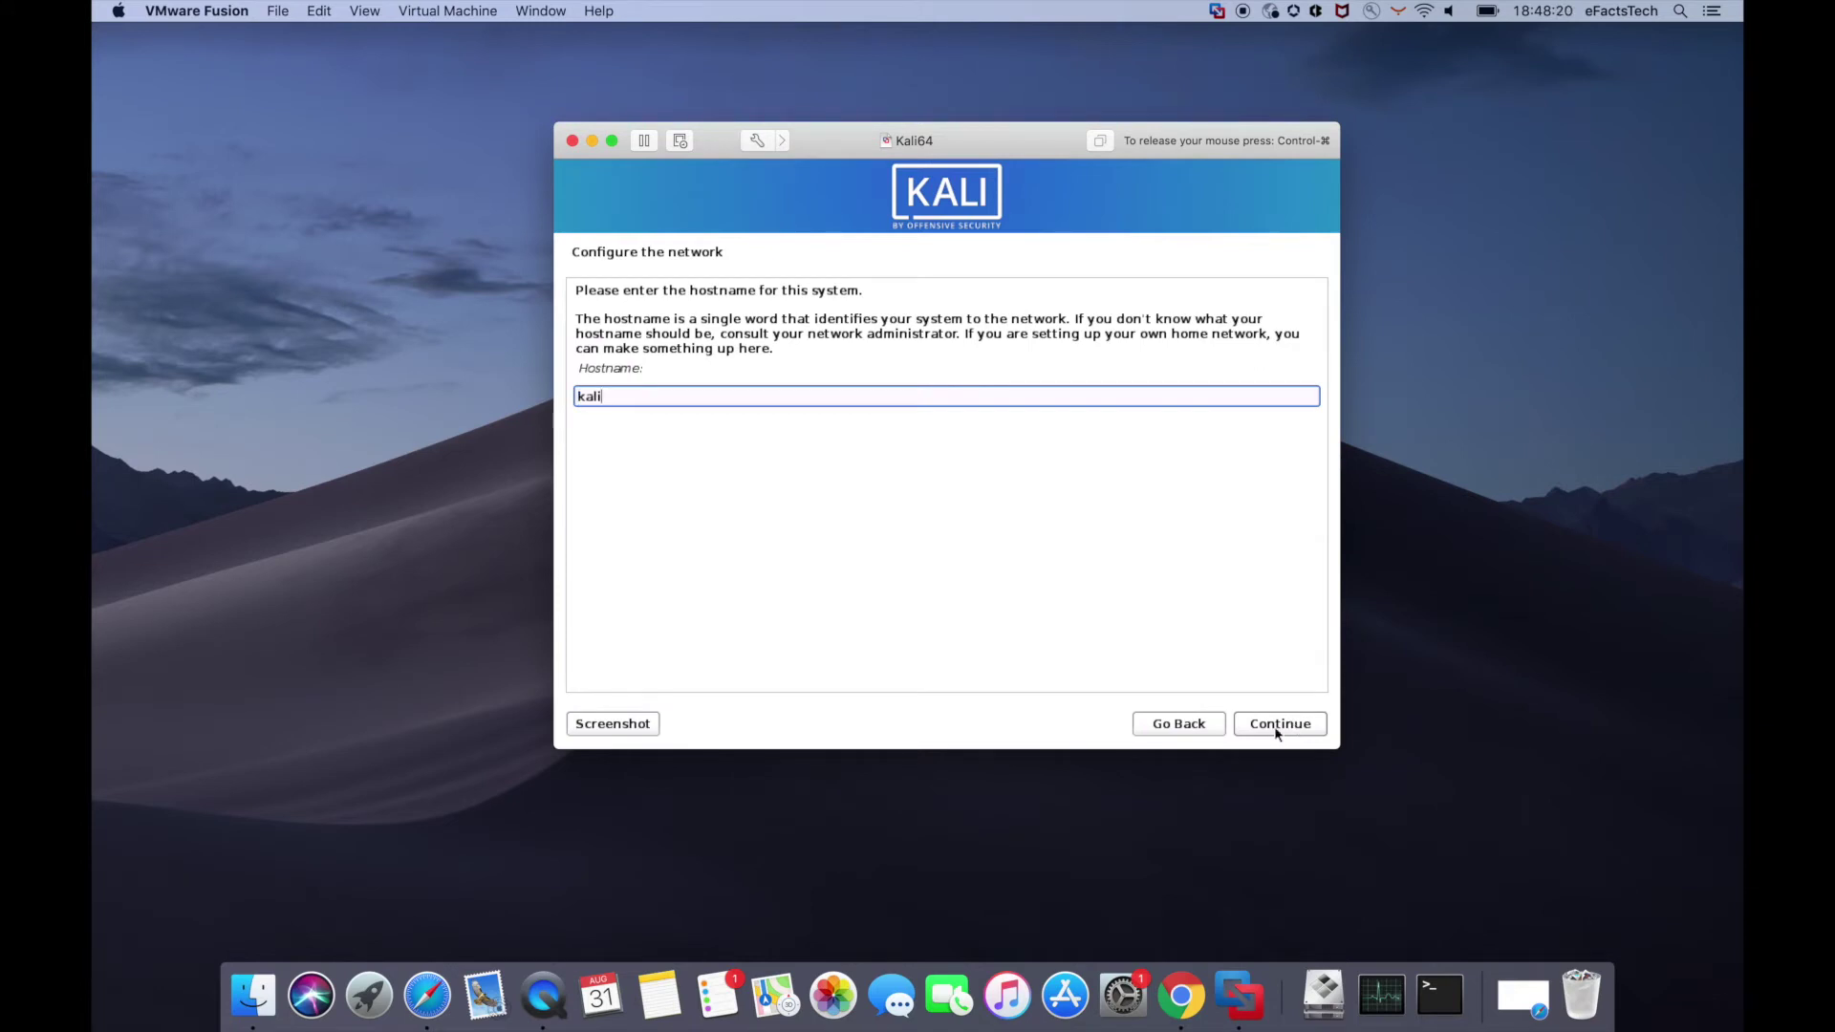
click(1277, 726)
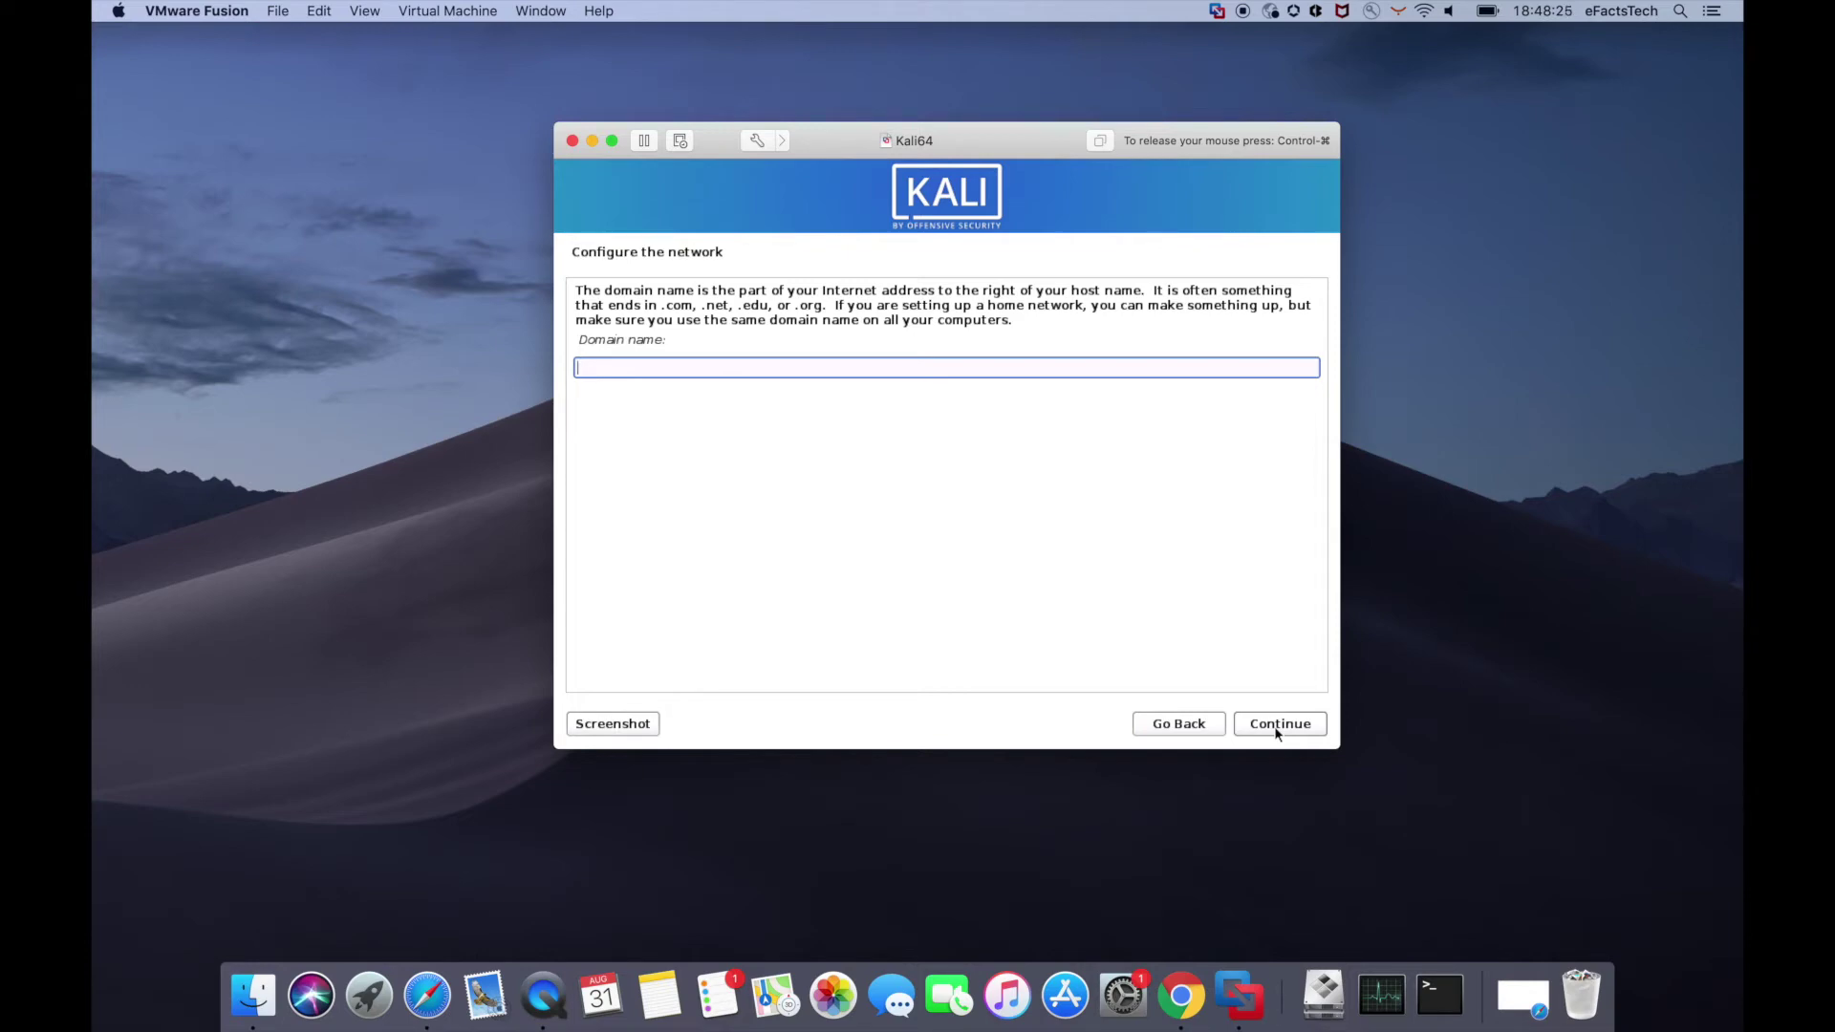
click(1277, 726)
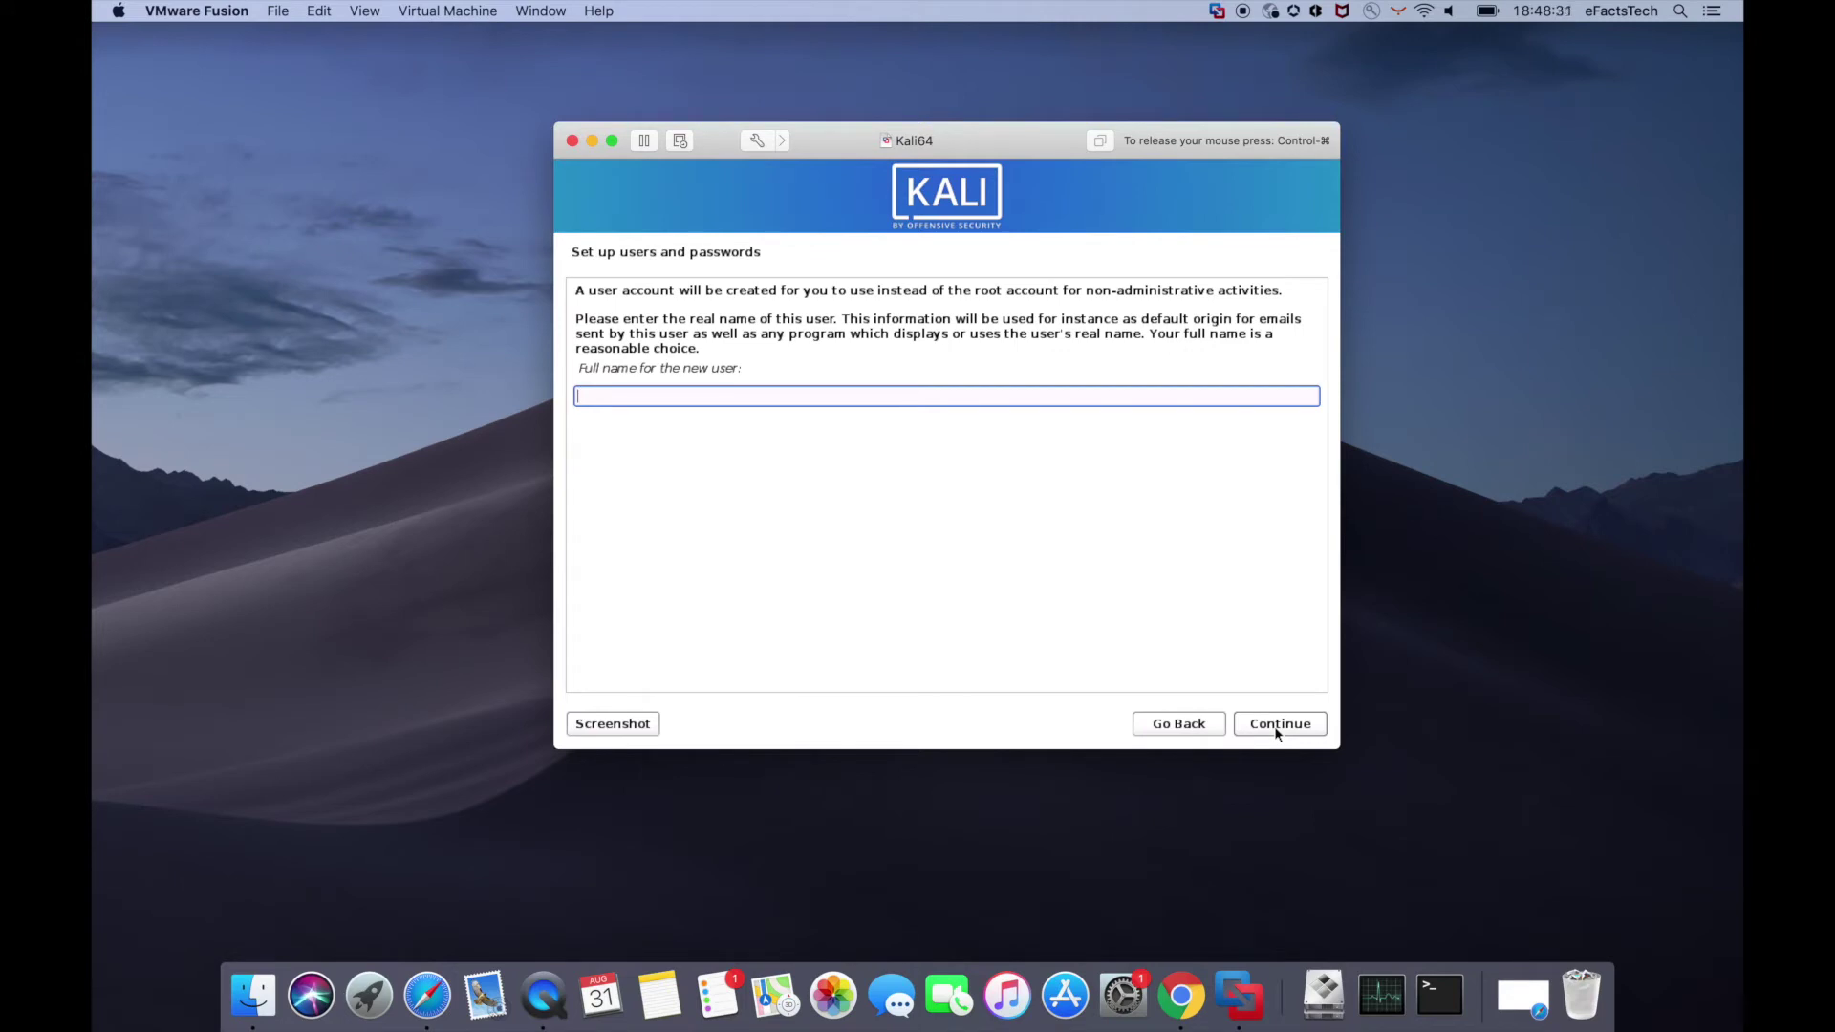
- Enter the user's full name, accept the suggested username and type the password twice
text(eFactsTech Kali)
click(1281, 723)
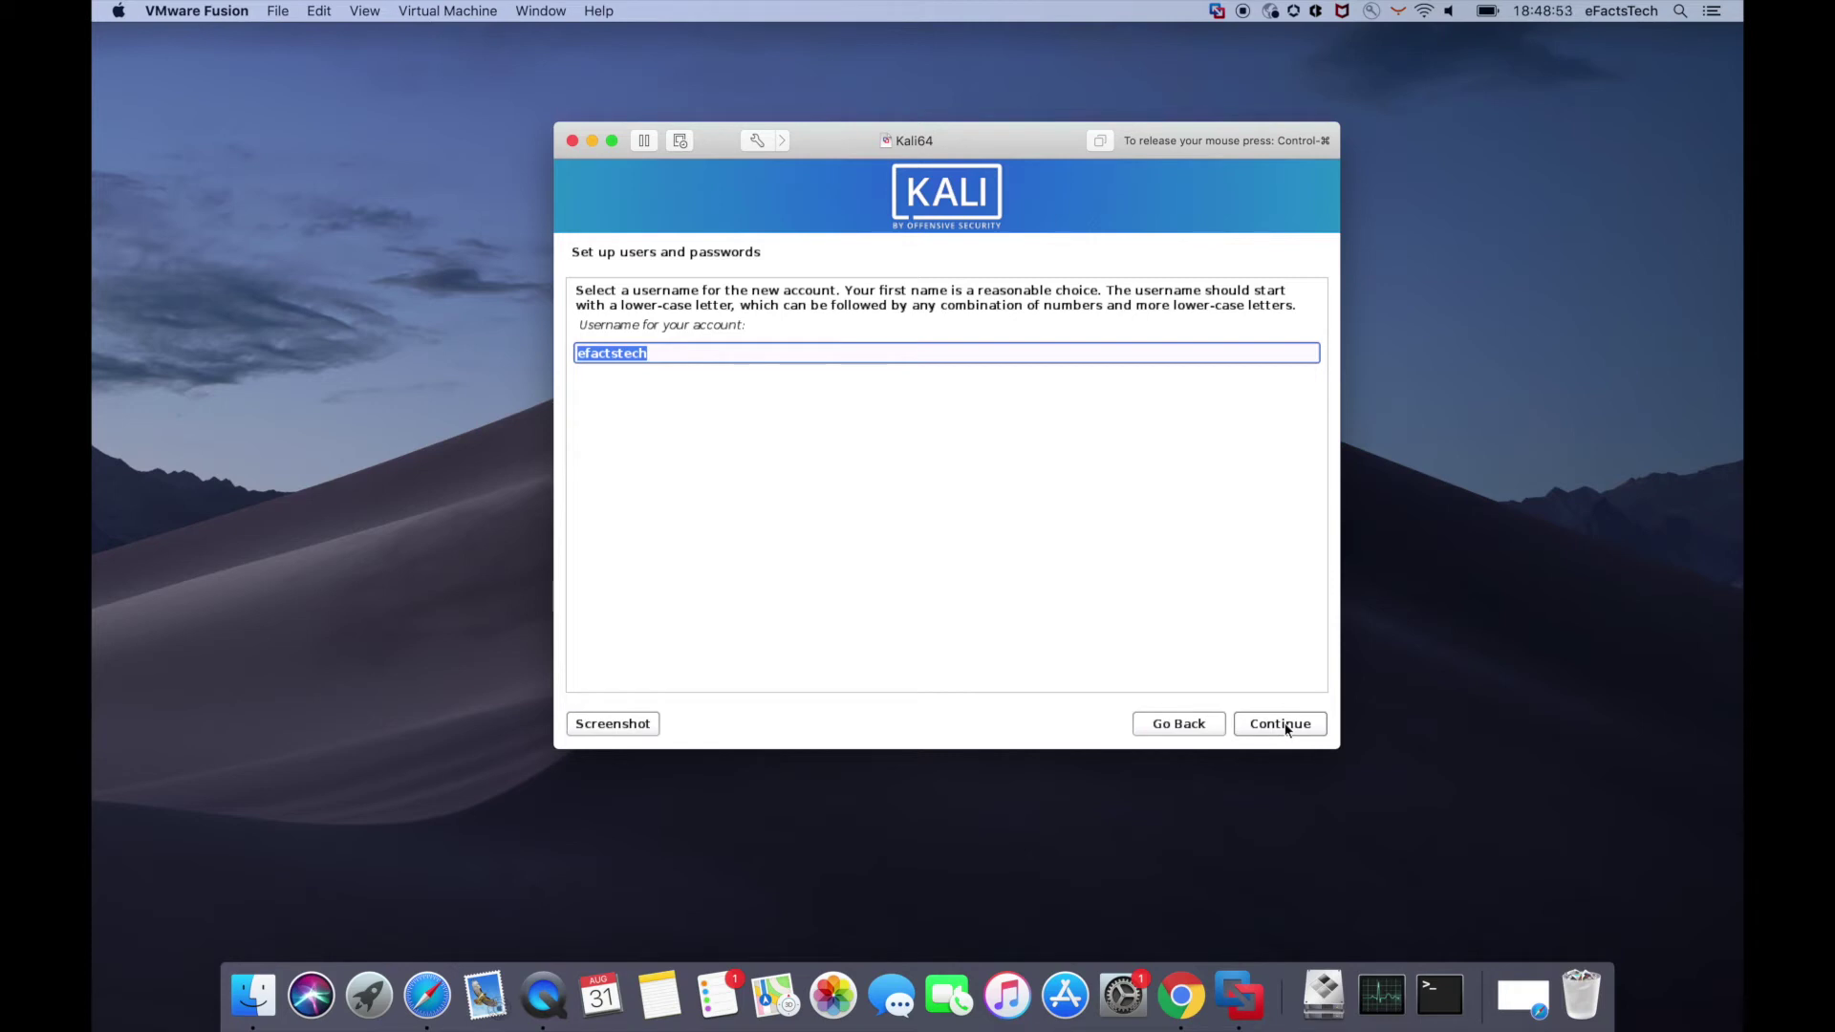
click(1285, 726)
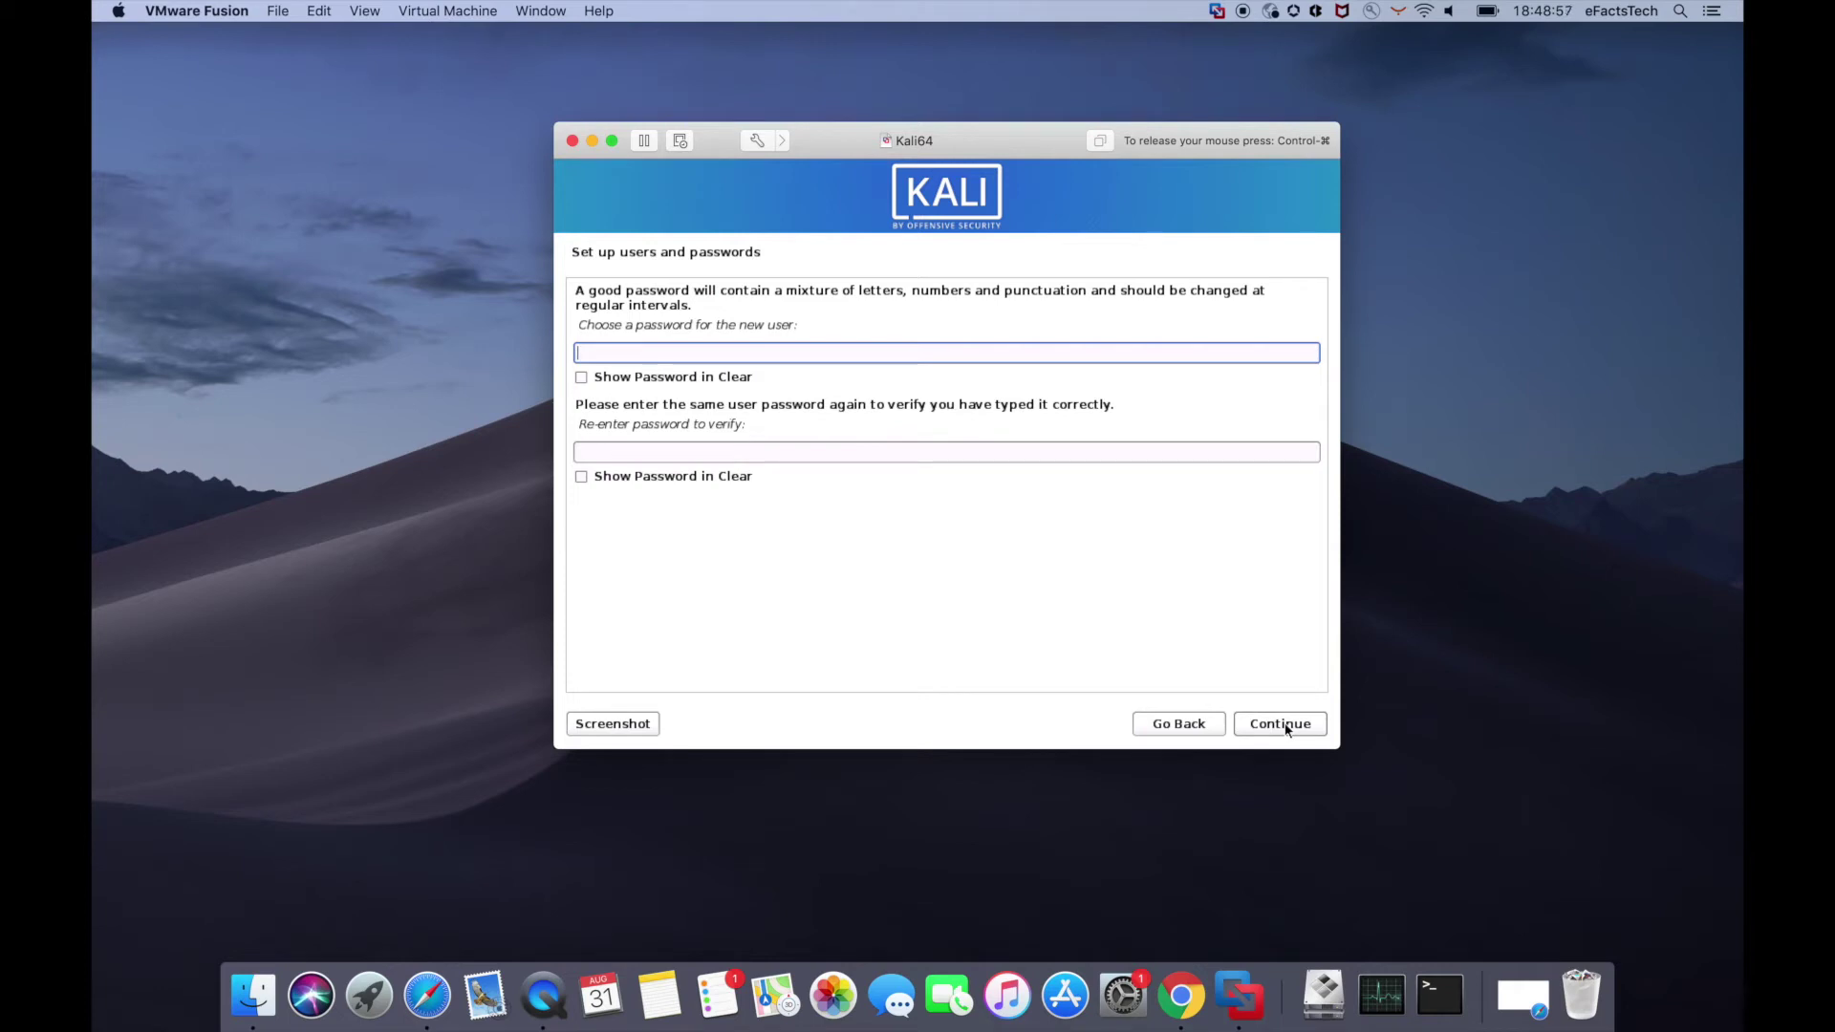
text(kali)
click(1088, 454)
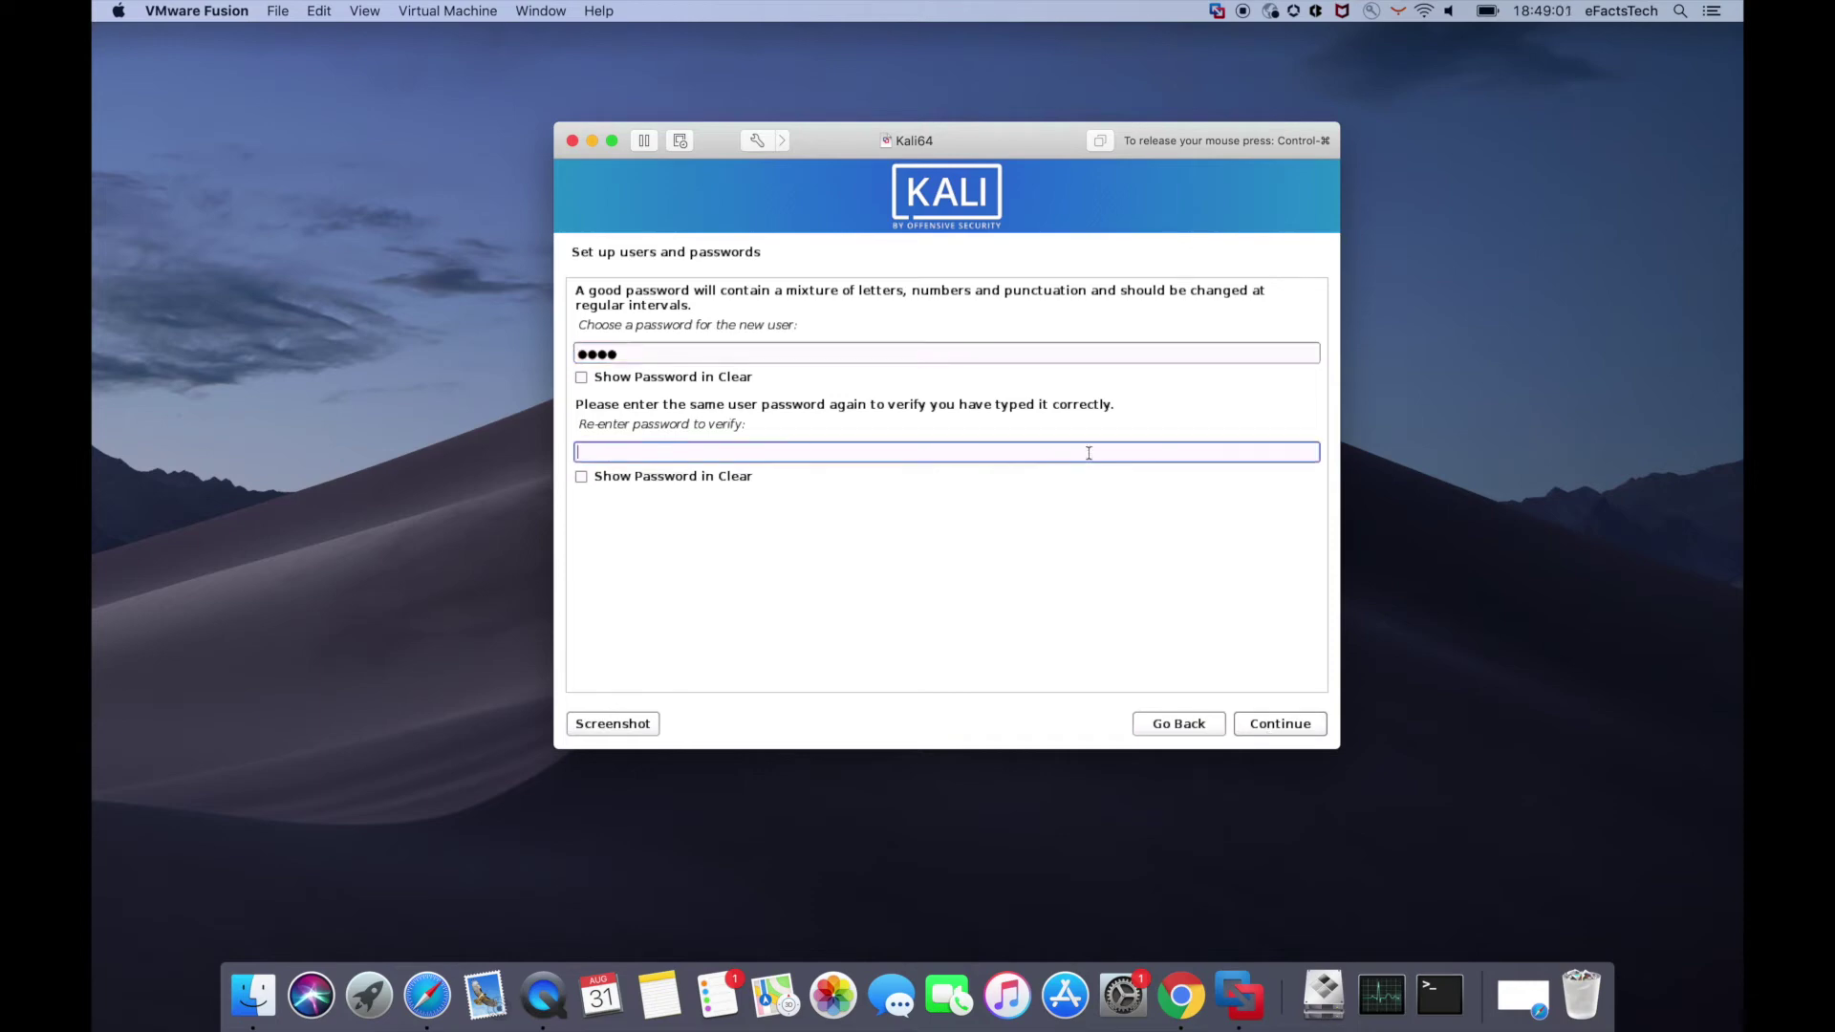
text(kali)
click(1288, 723)
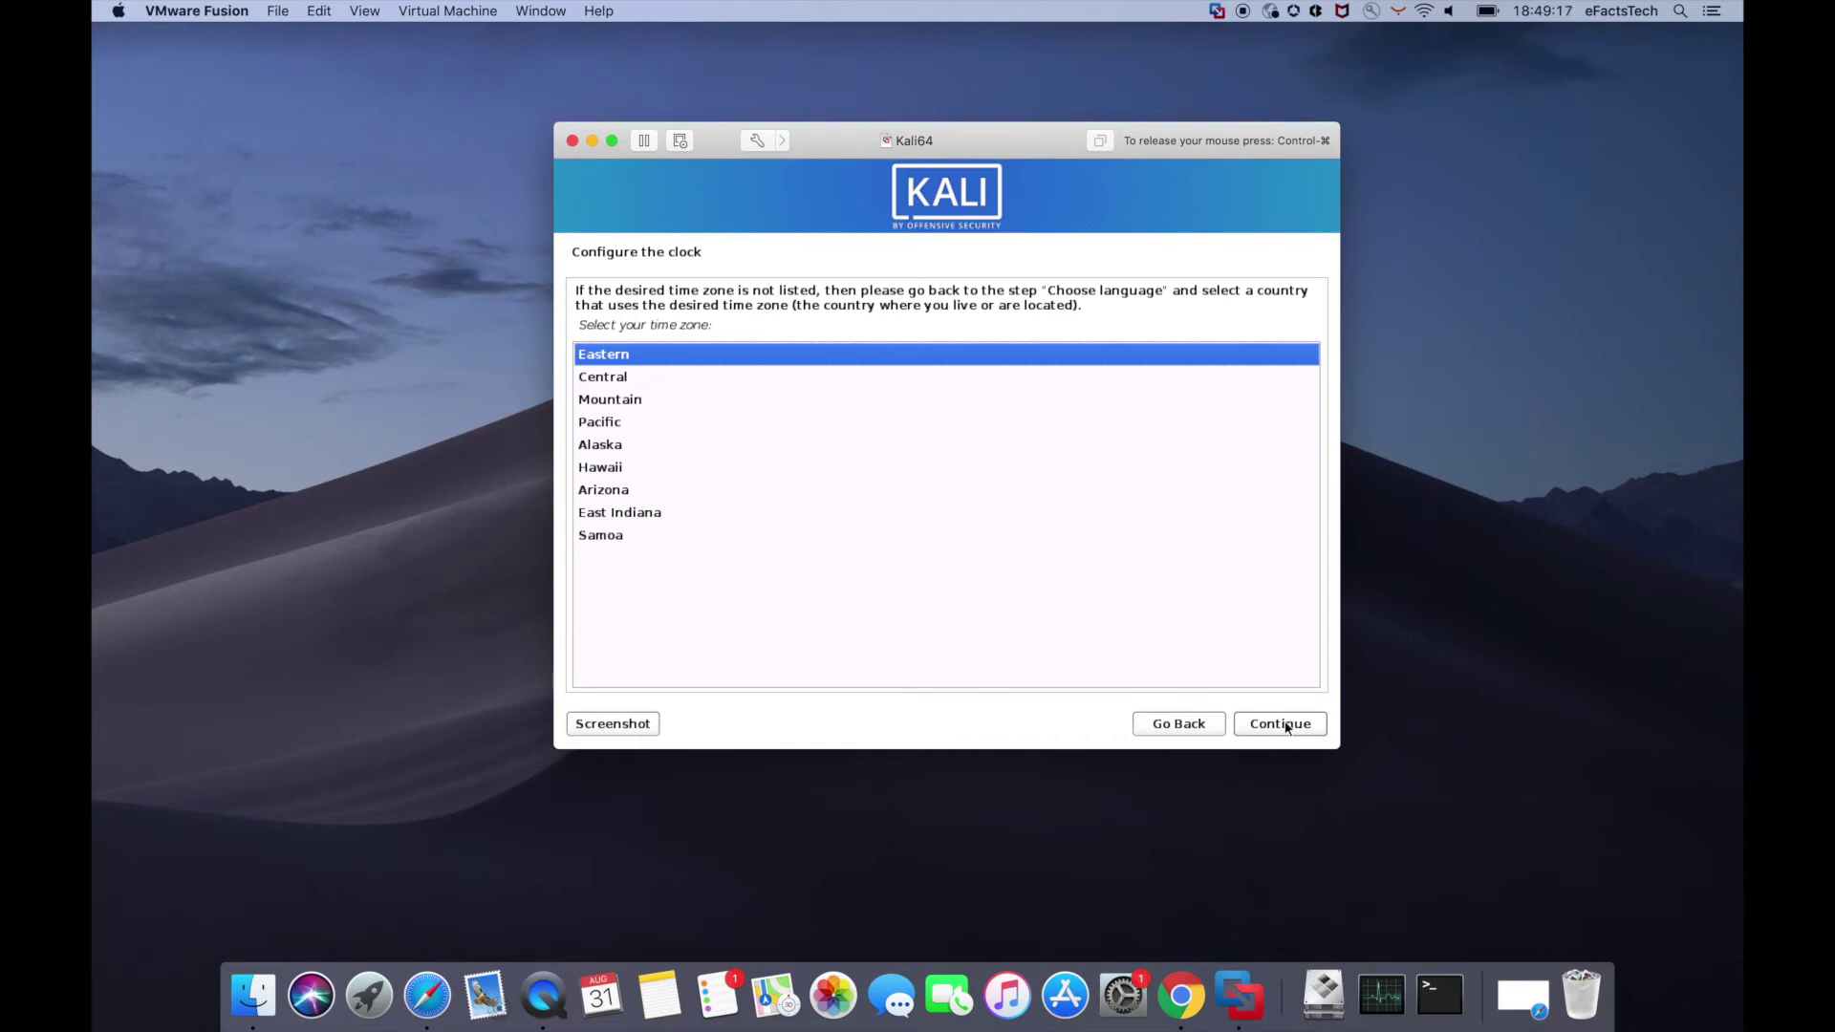
- Accept Eastern time zone and guided partitioning of the sda disk with all files in one partition
click(1287, 725)
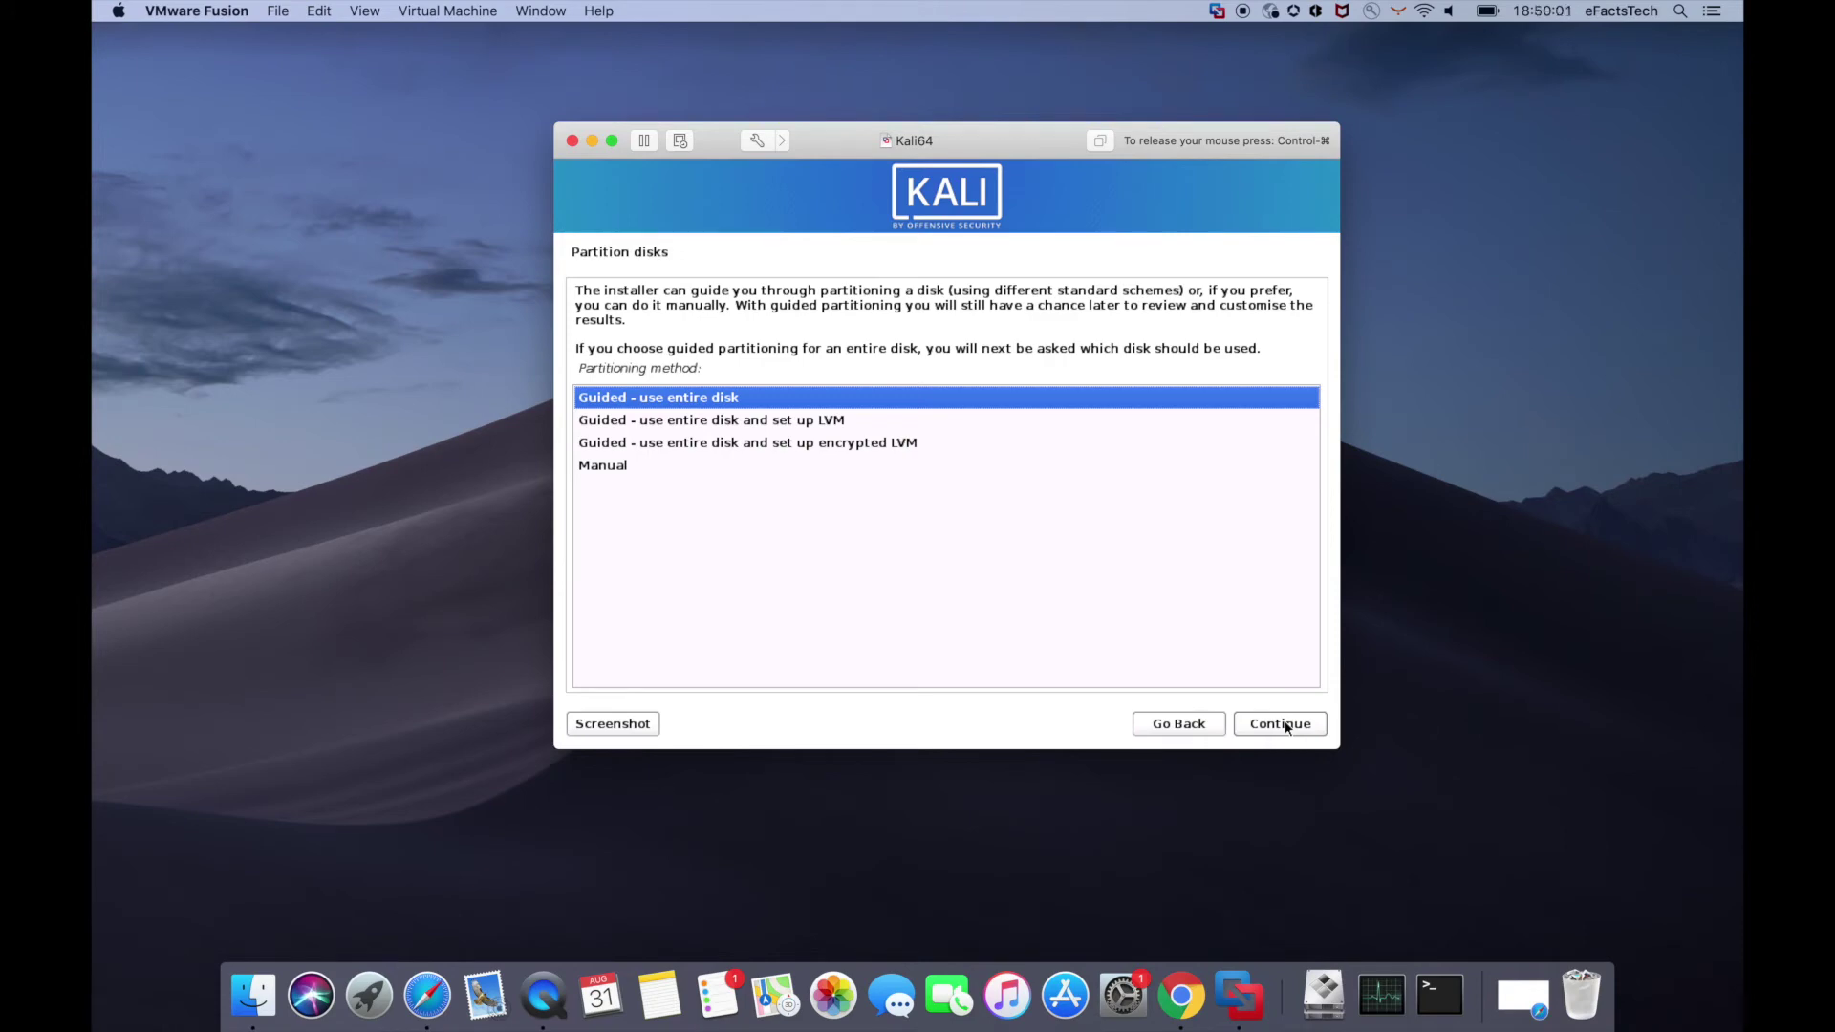
click(1286, 727)
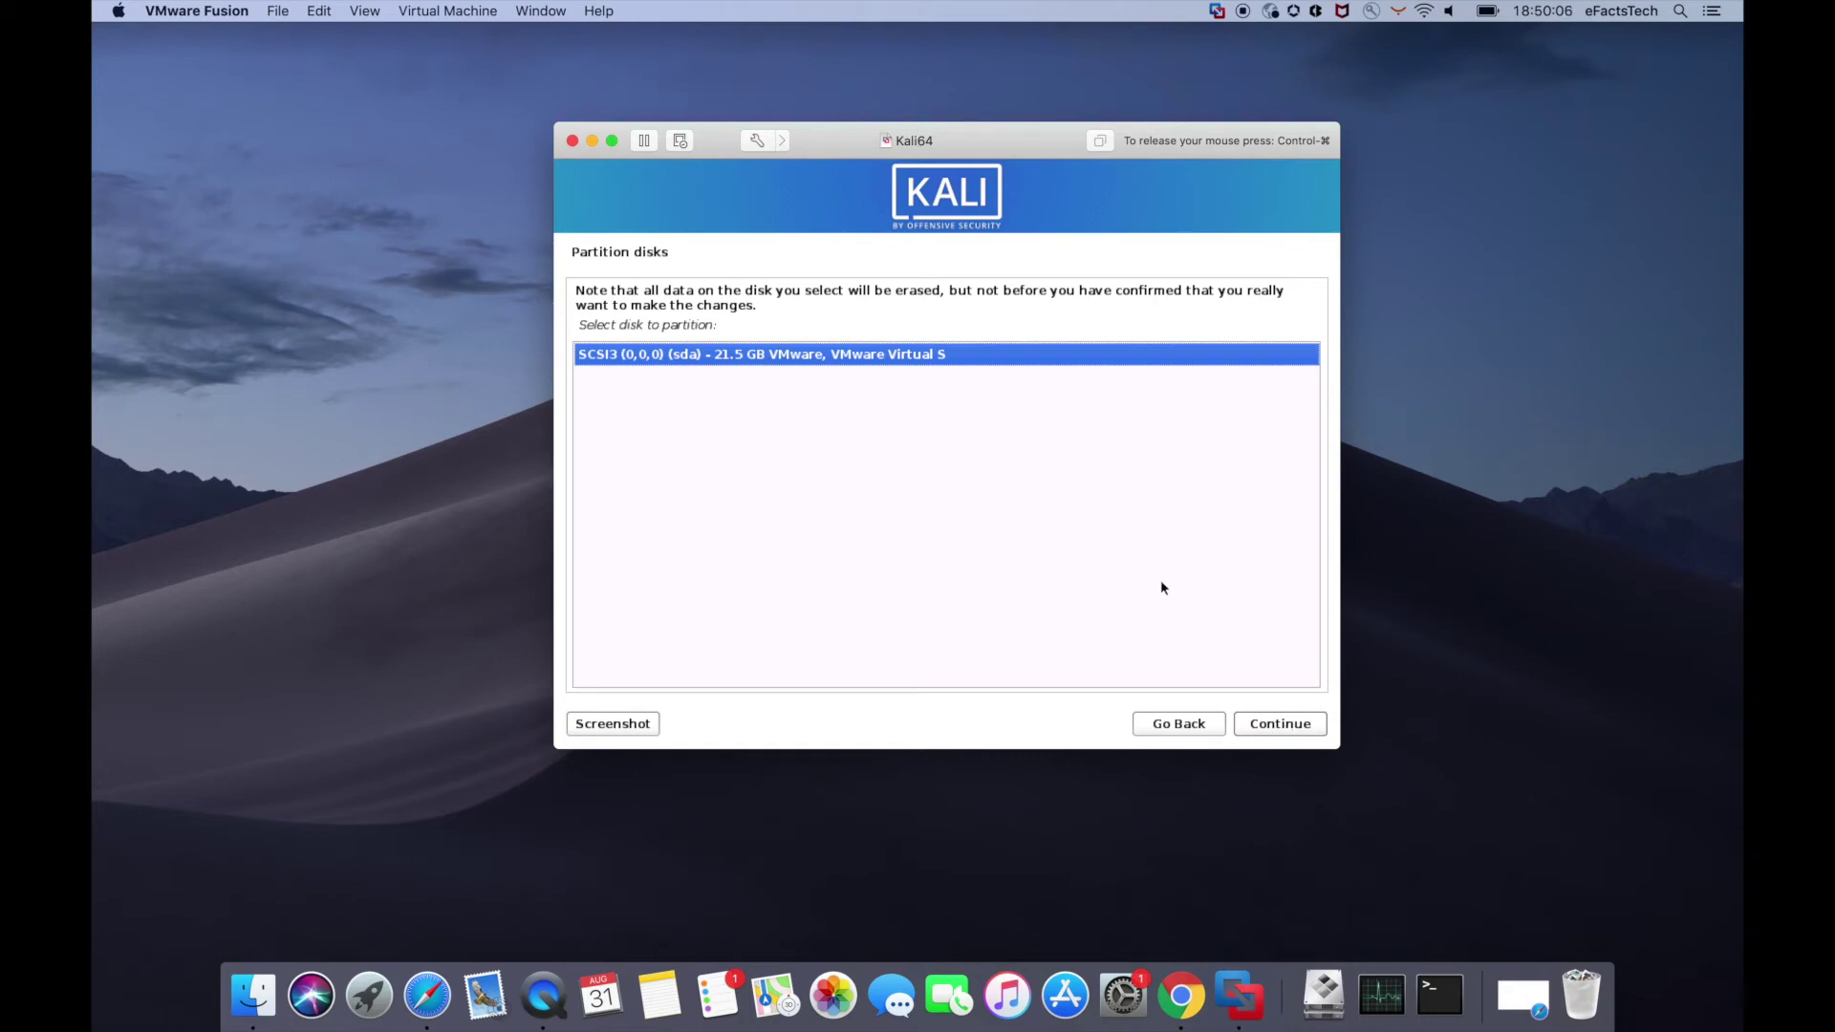
click(1291, 732)
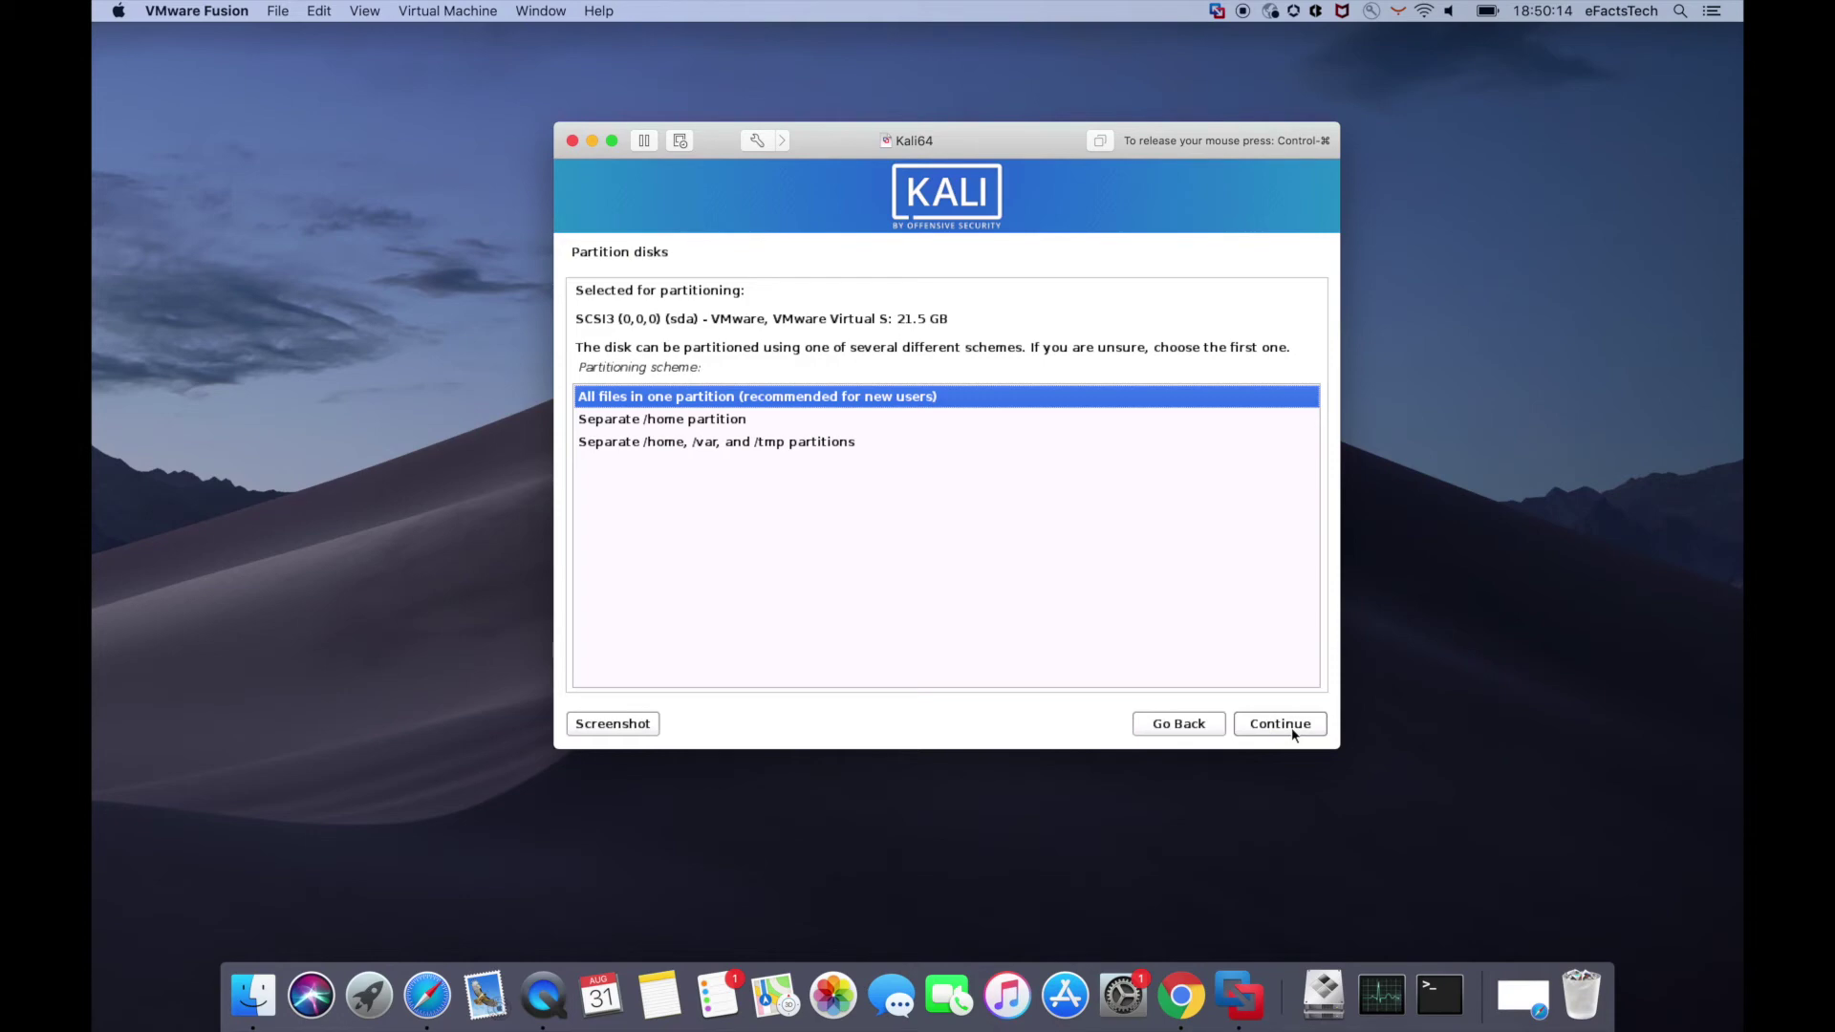
click(1292, 732)
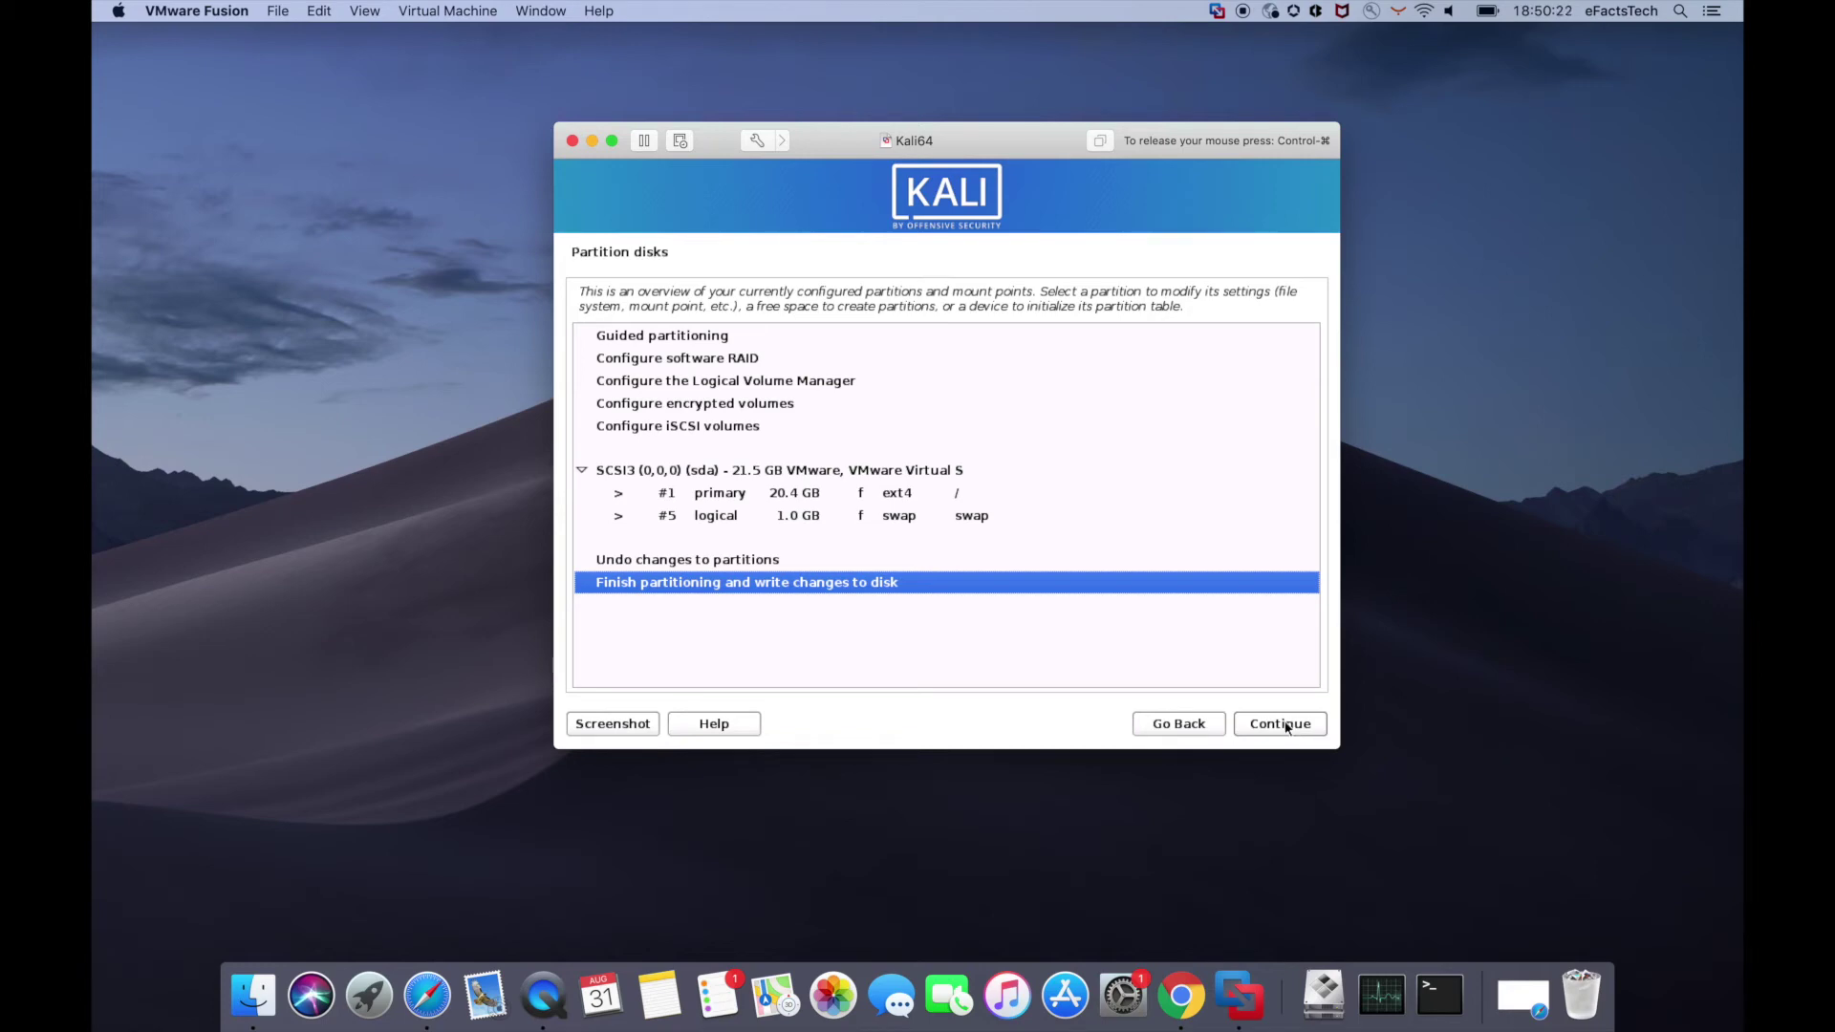
- Finish partitioning and confirm Yes to write the changes to disk
click(1286, 728)
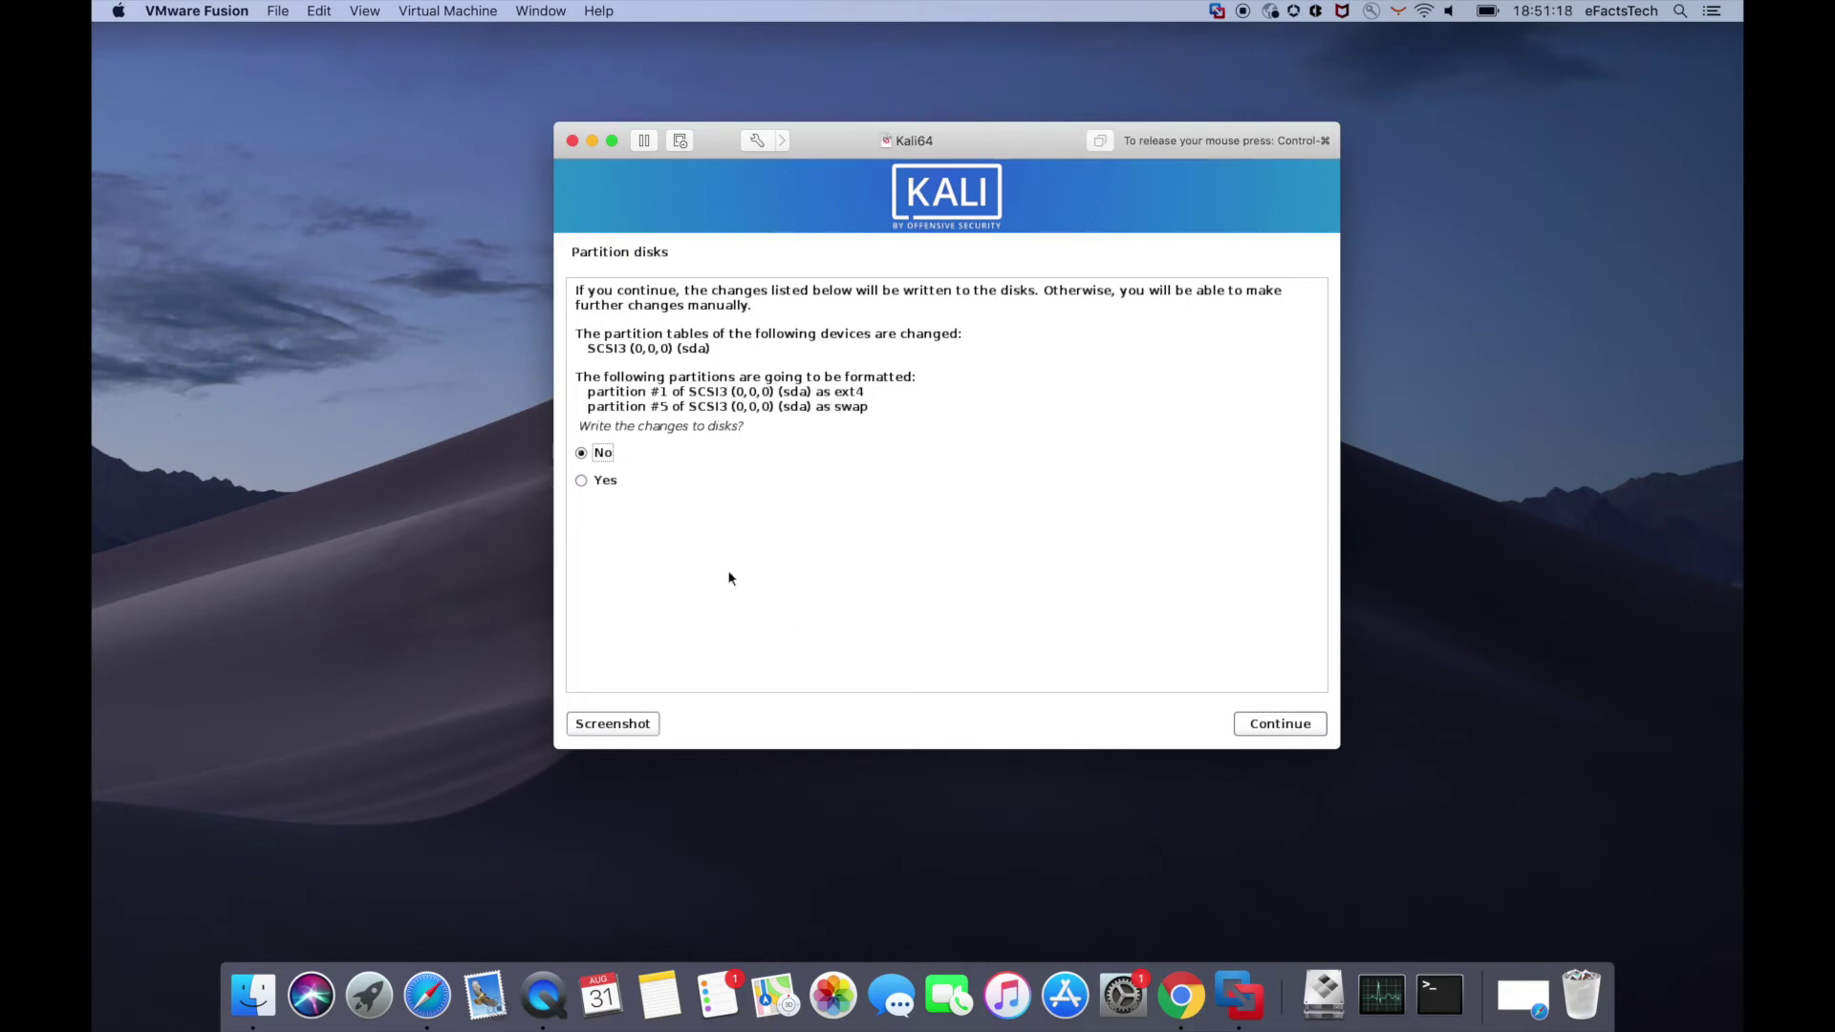
click(581, 480)
click(1291, 730)
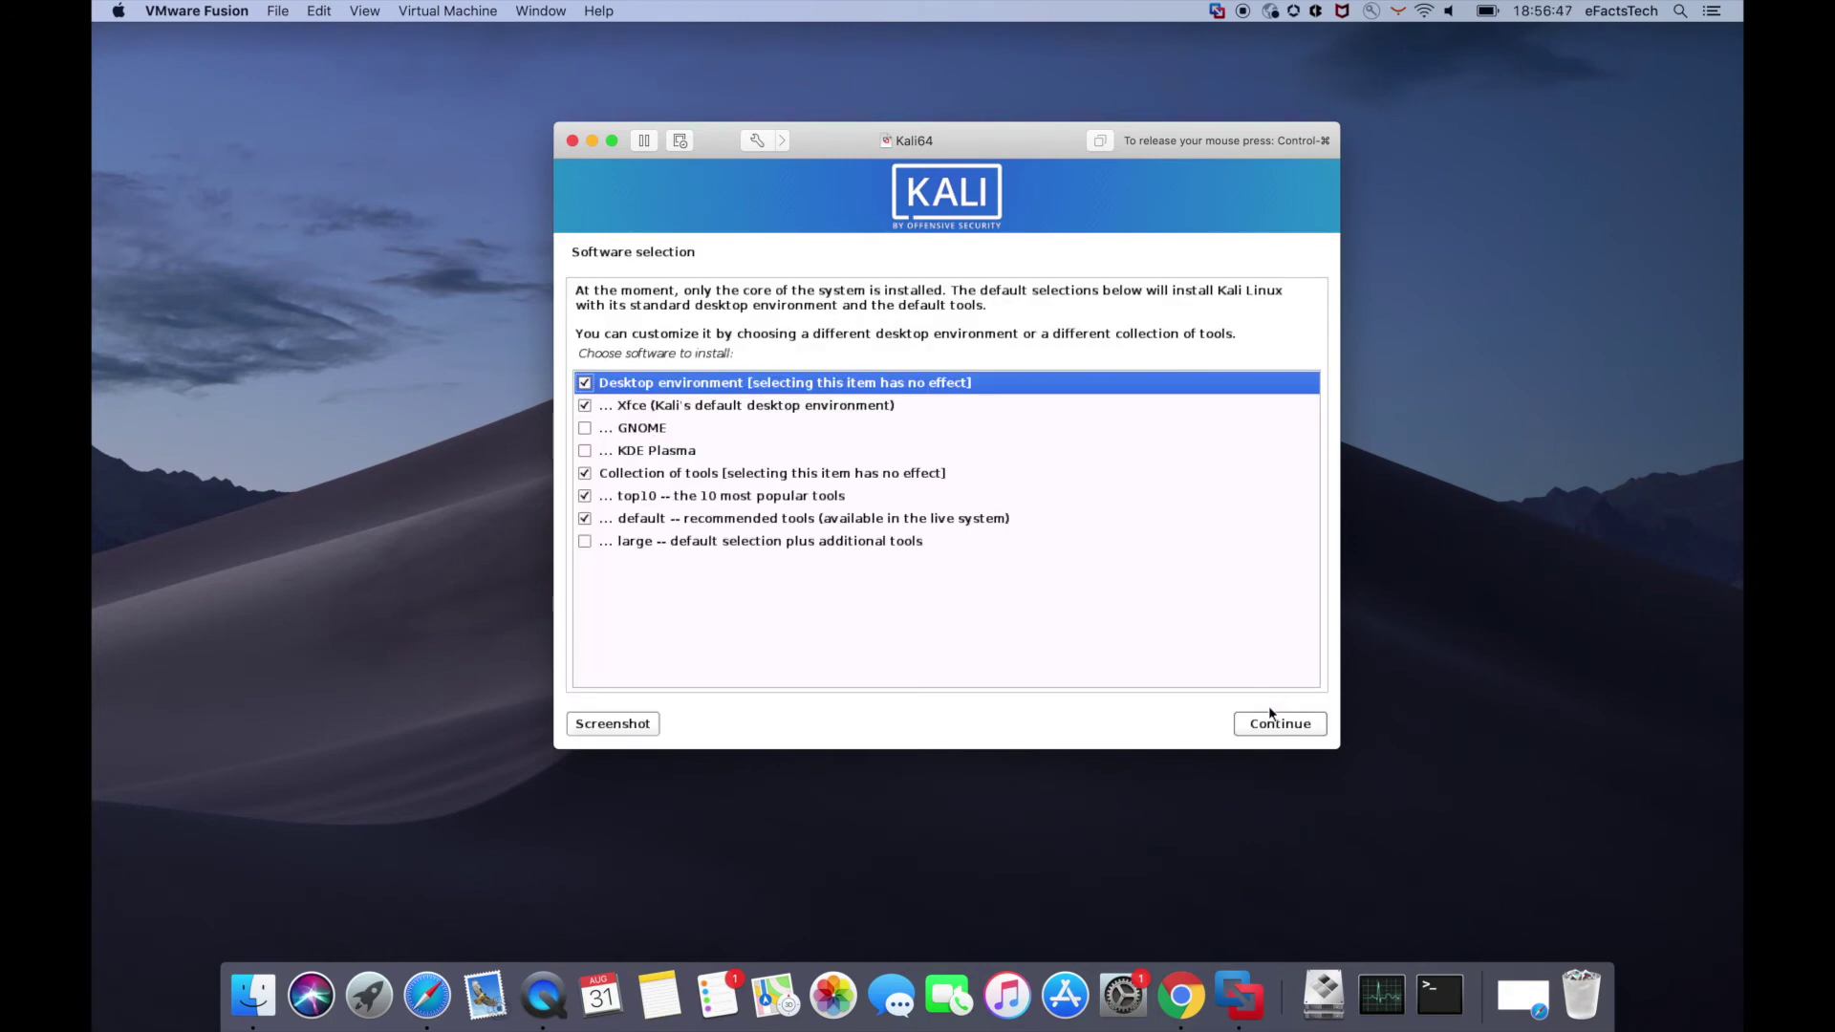
- Keep the default Xfce and tools selection, install GRUB on /dev/sda, and finish installation
click(1269, 723)
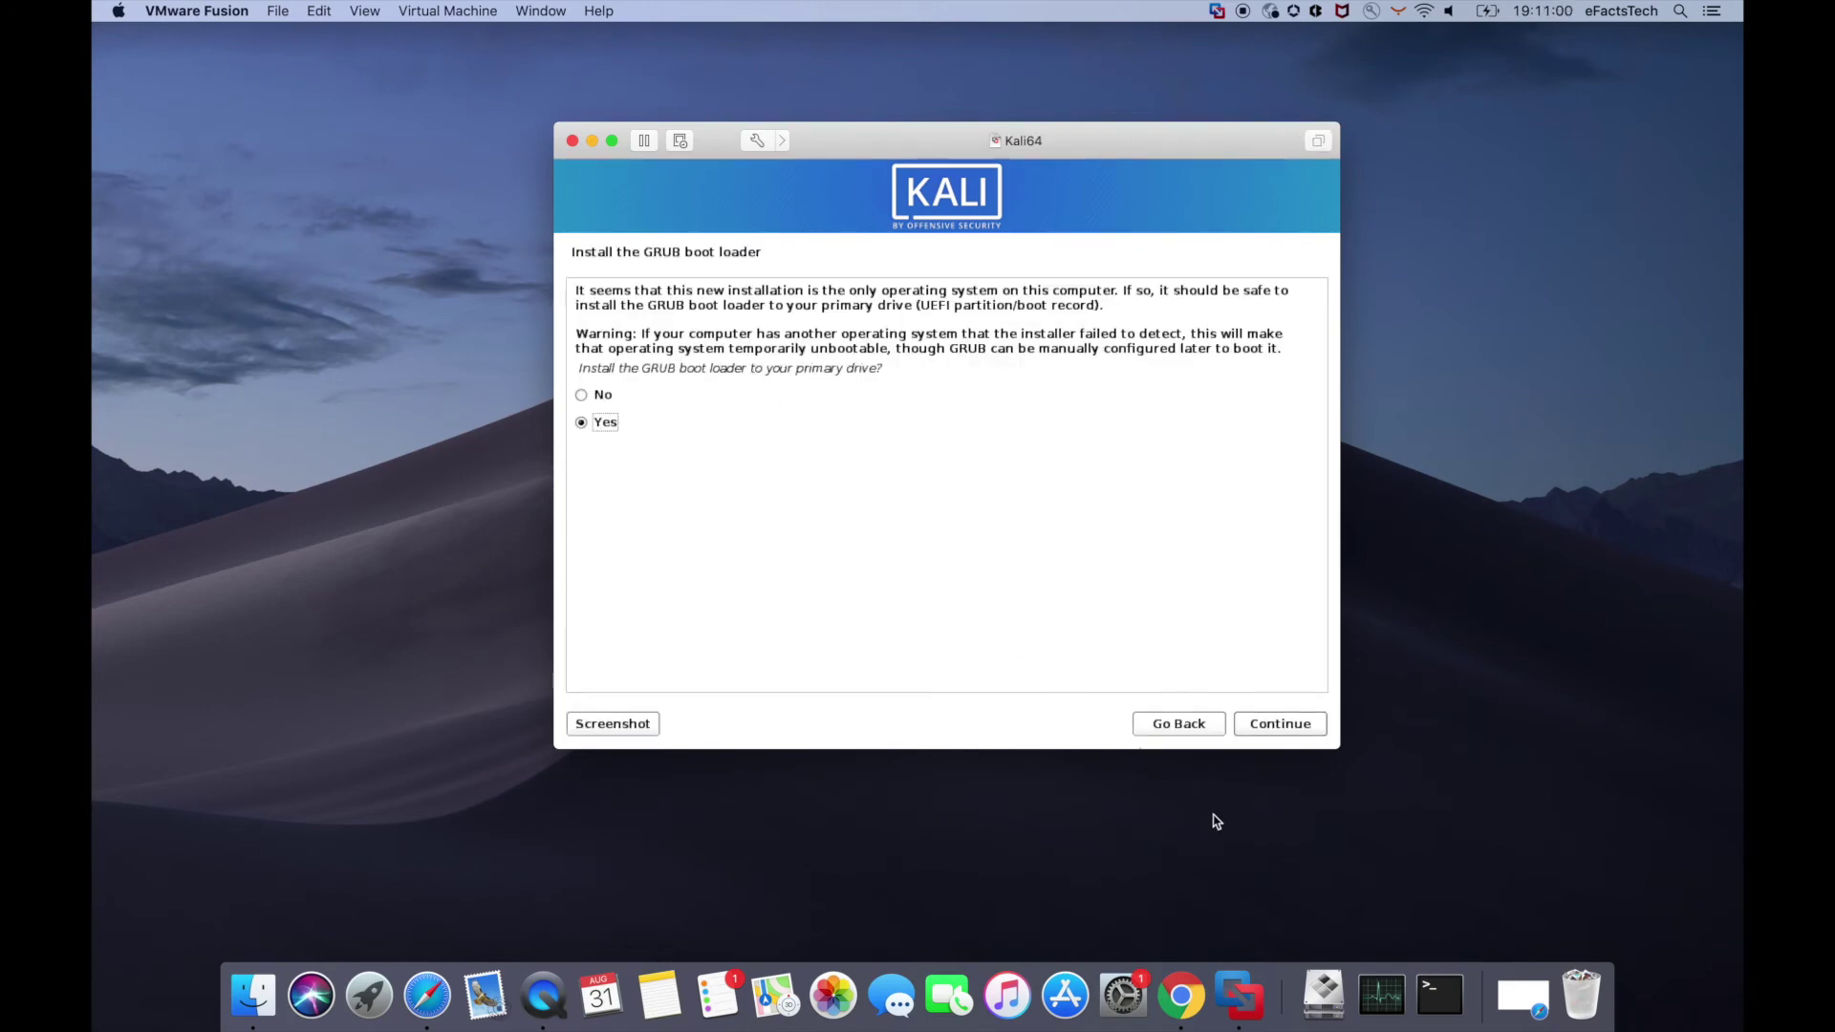
click(1289, 732)
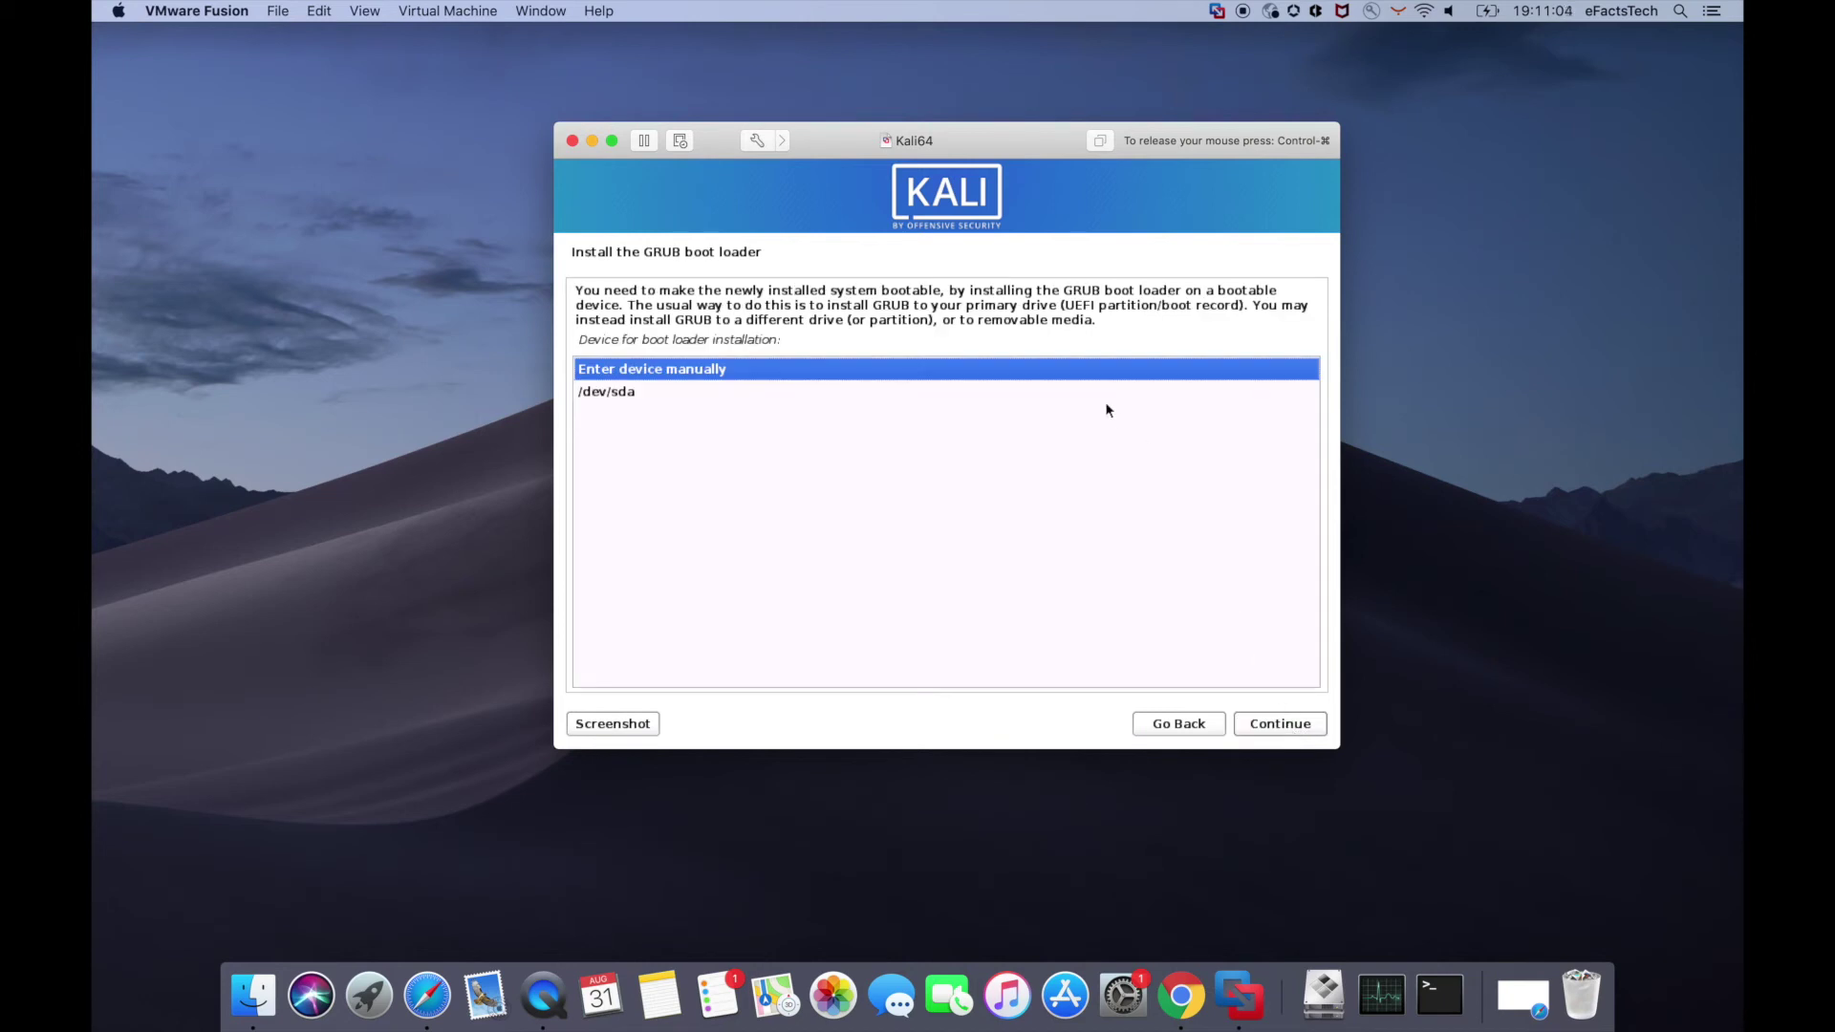
click(606, 394)
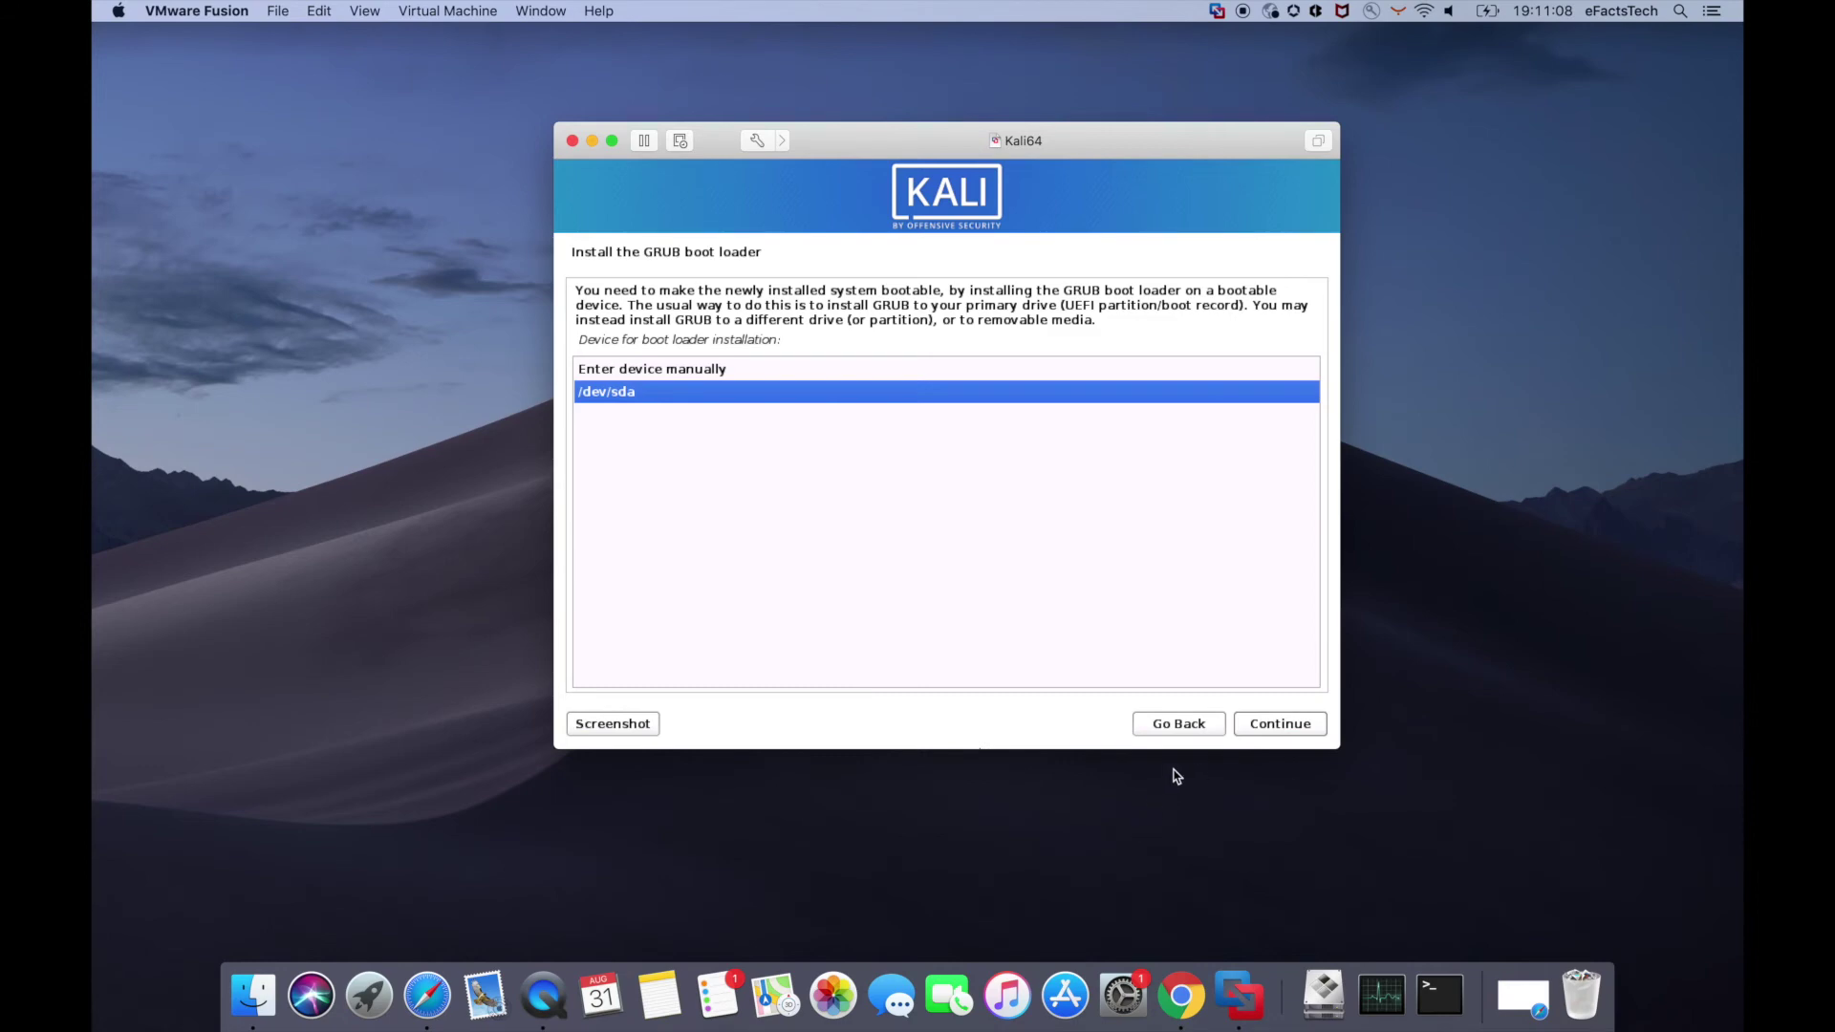
click(1276, 727)
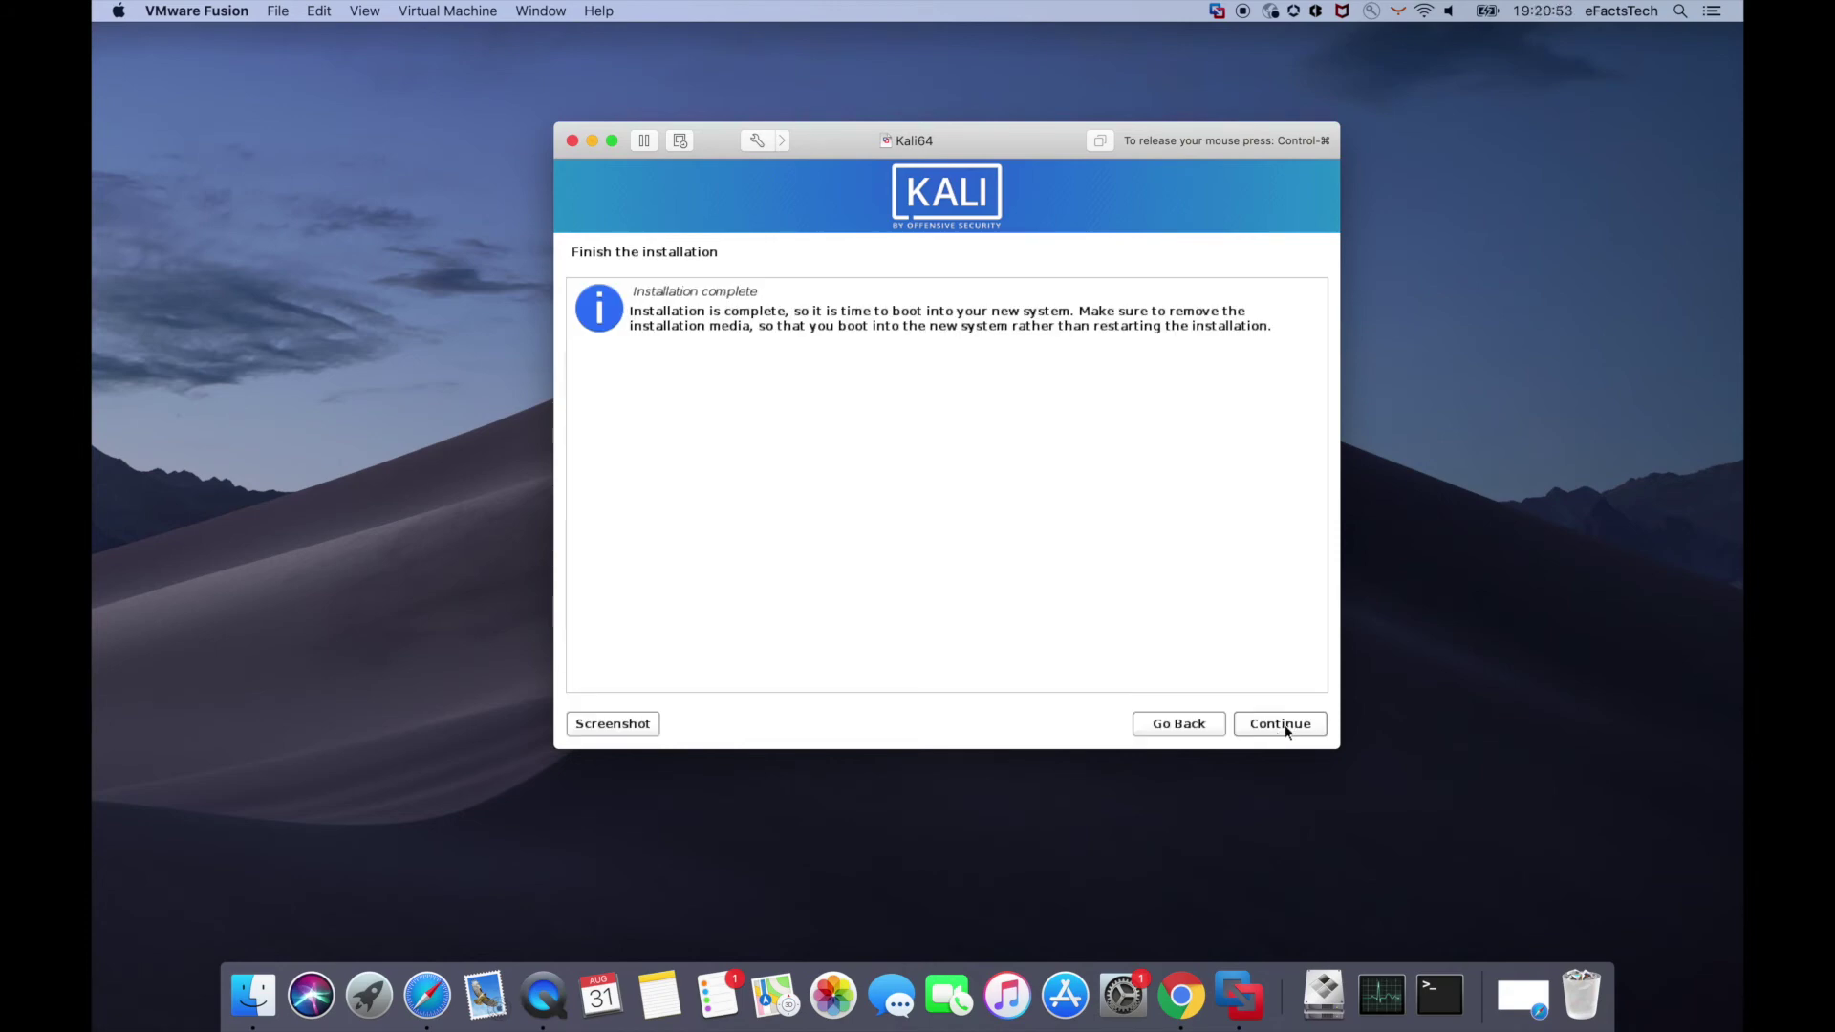
click(1278, 727)
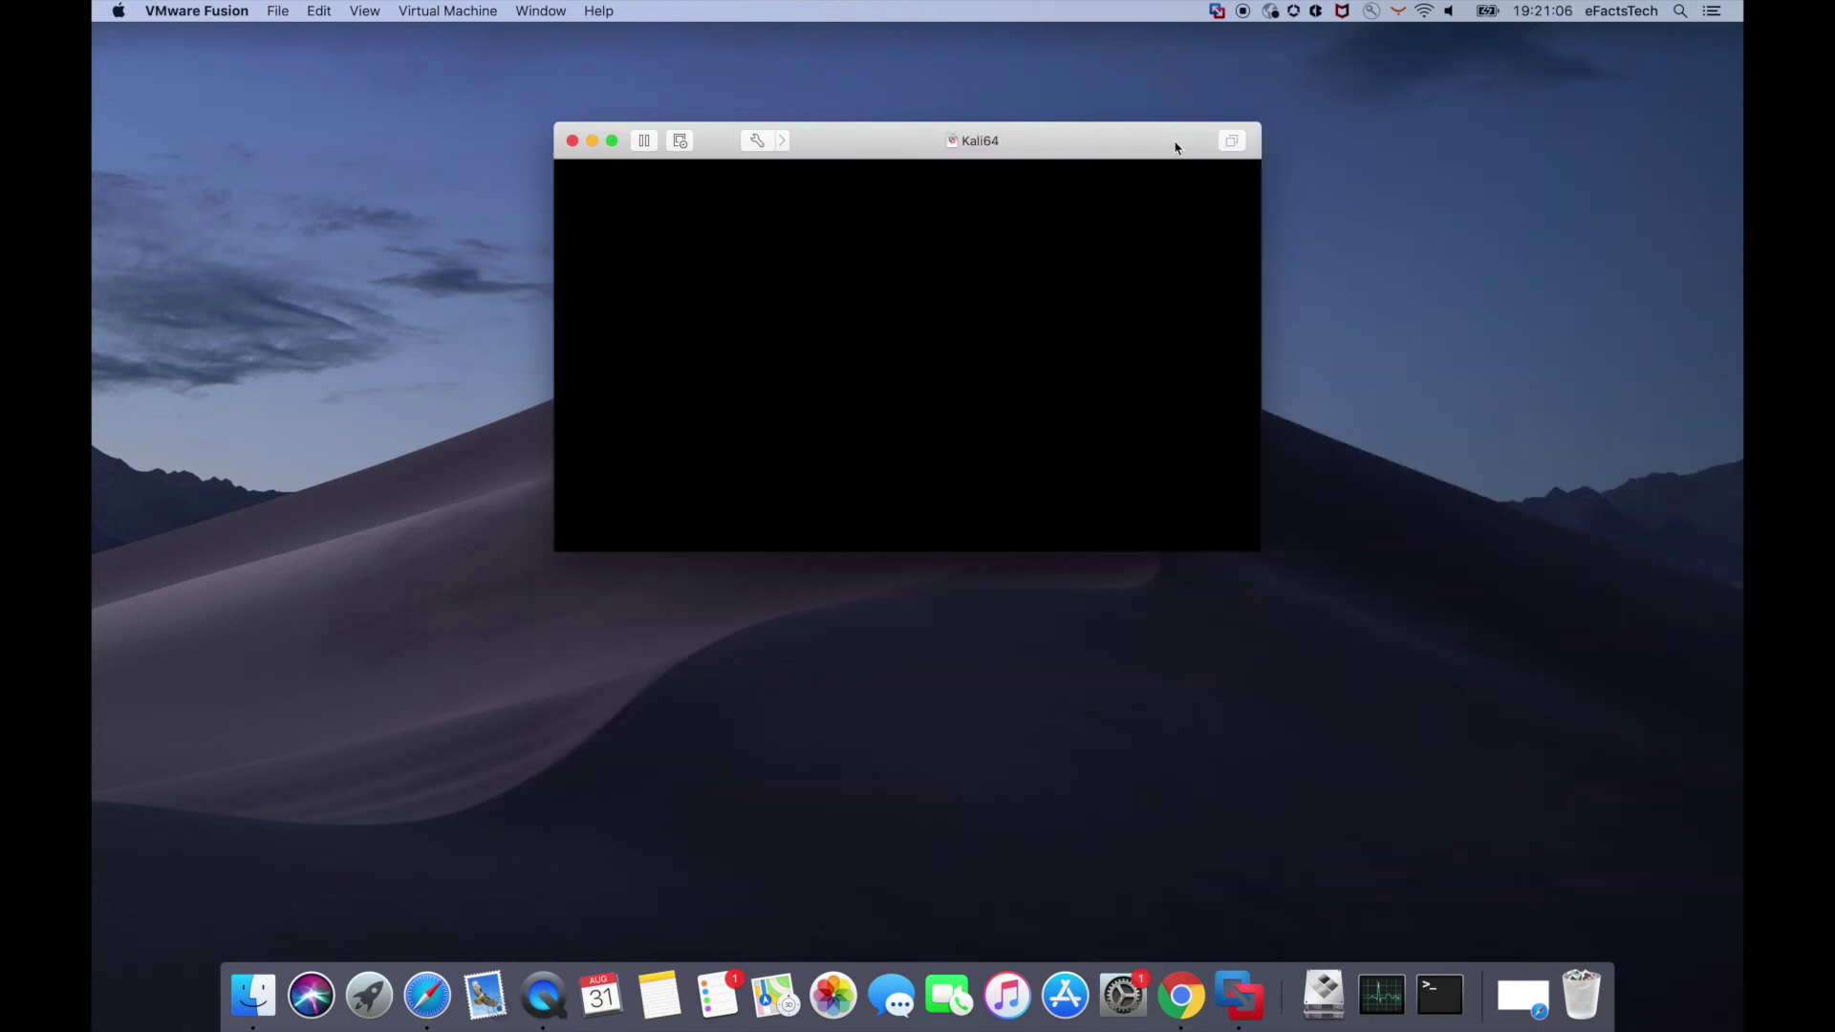
- Reposition the VM window and attempt a Kali login with a mistyped username and the password
drag(1125, 140, 1070, 100)
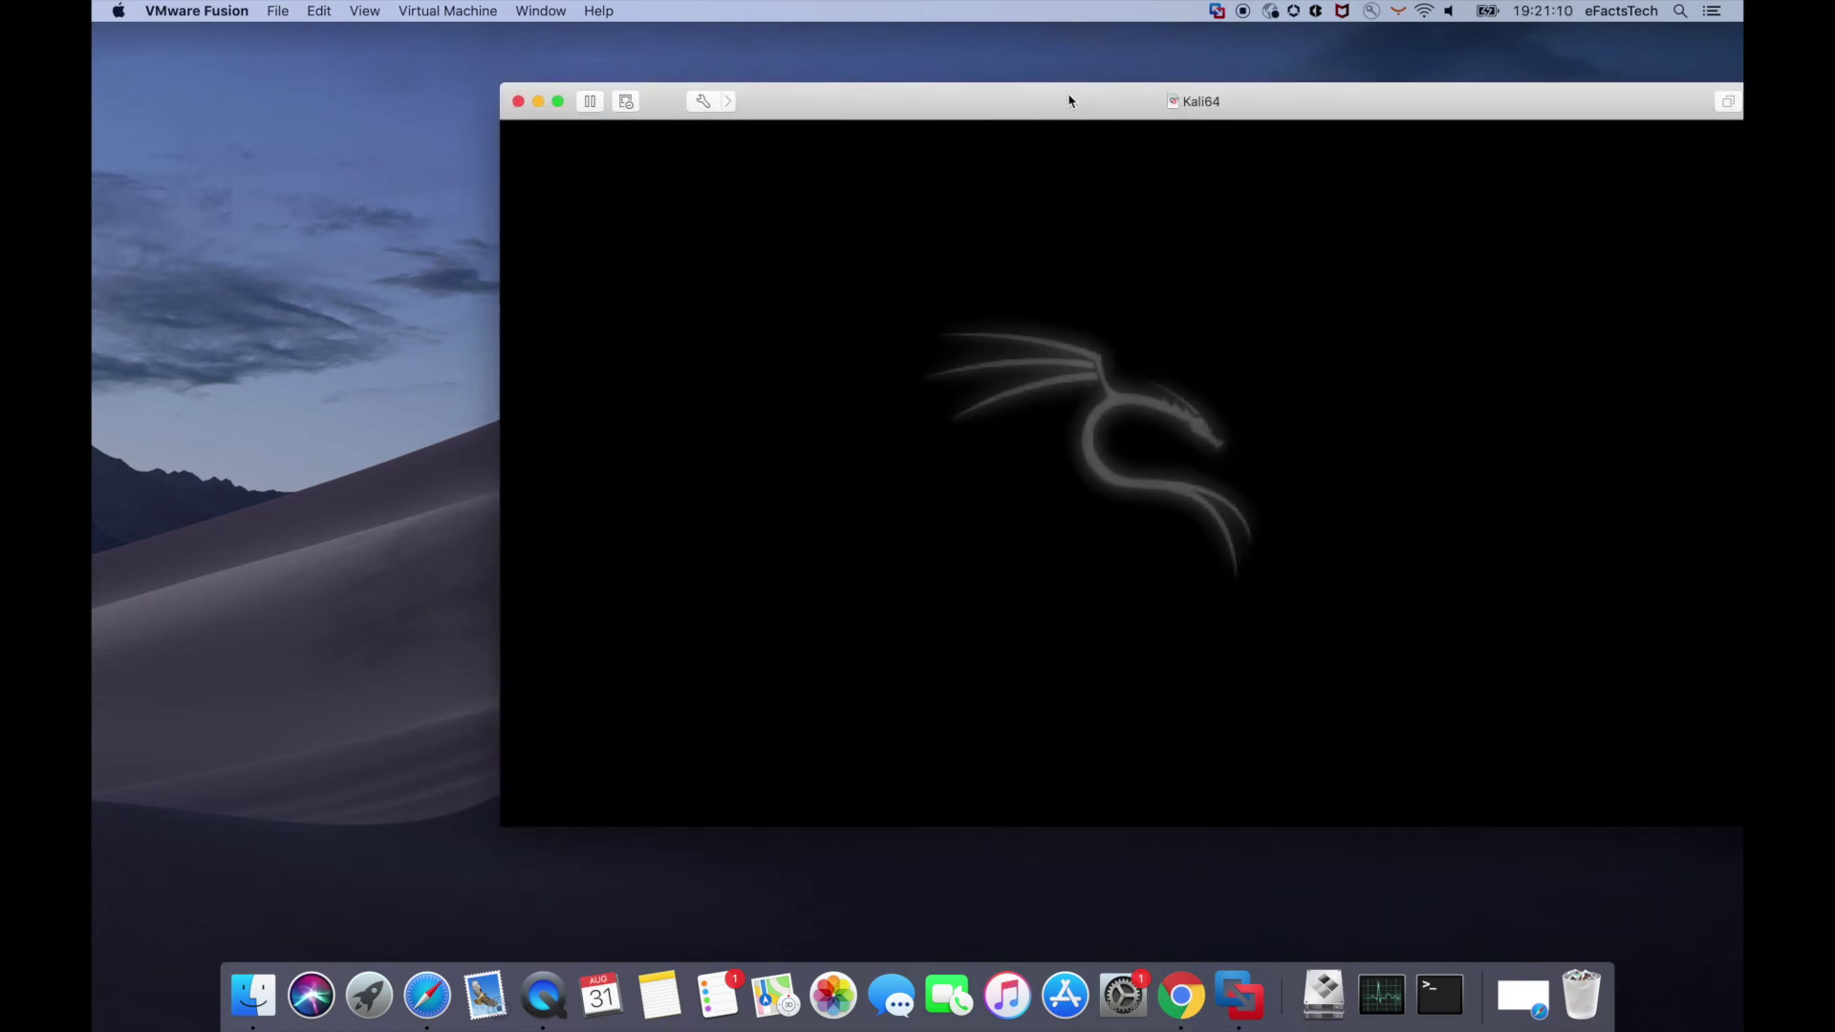
drag(1069, 101, 944, 110)
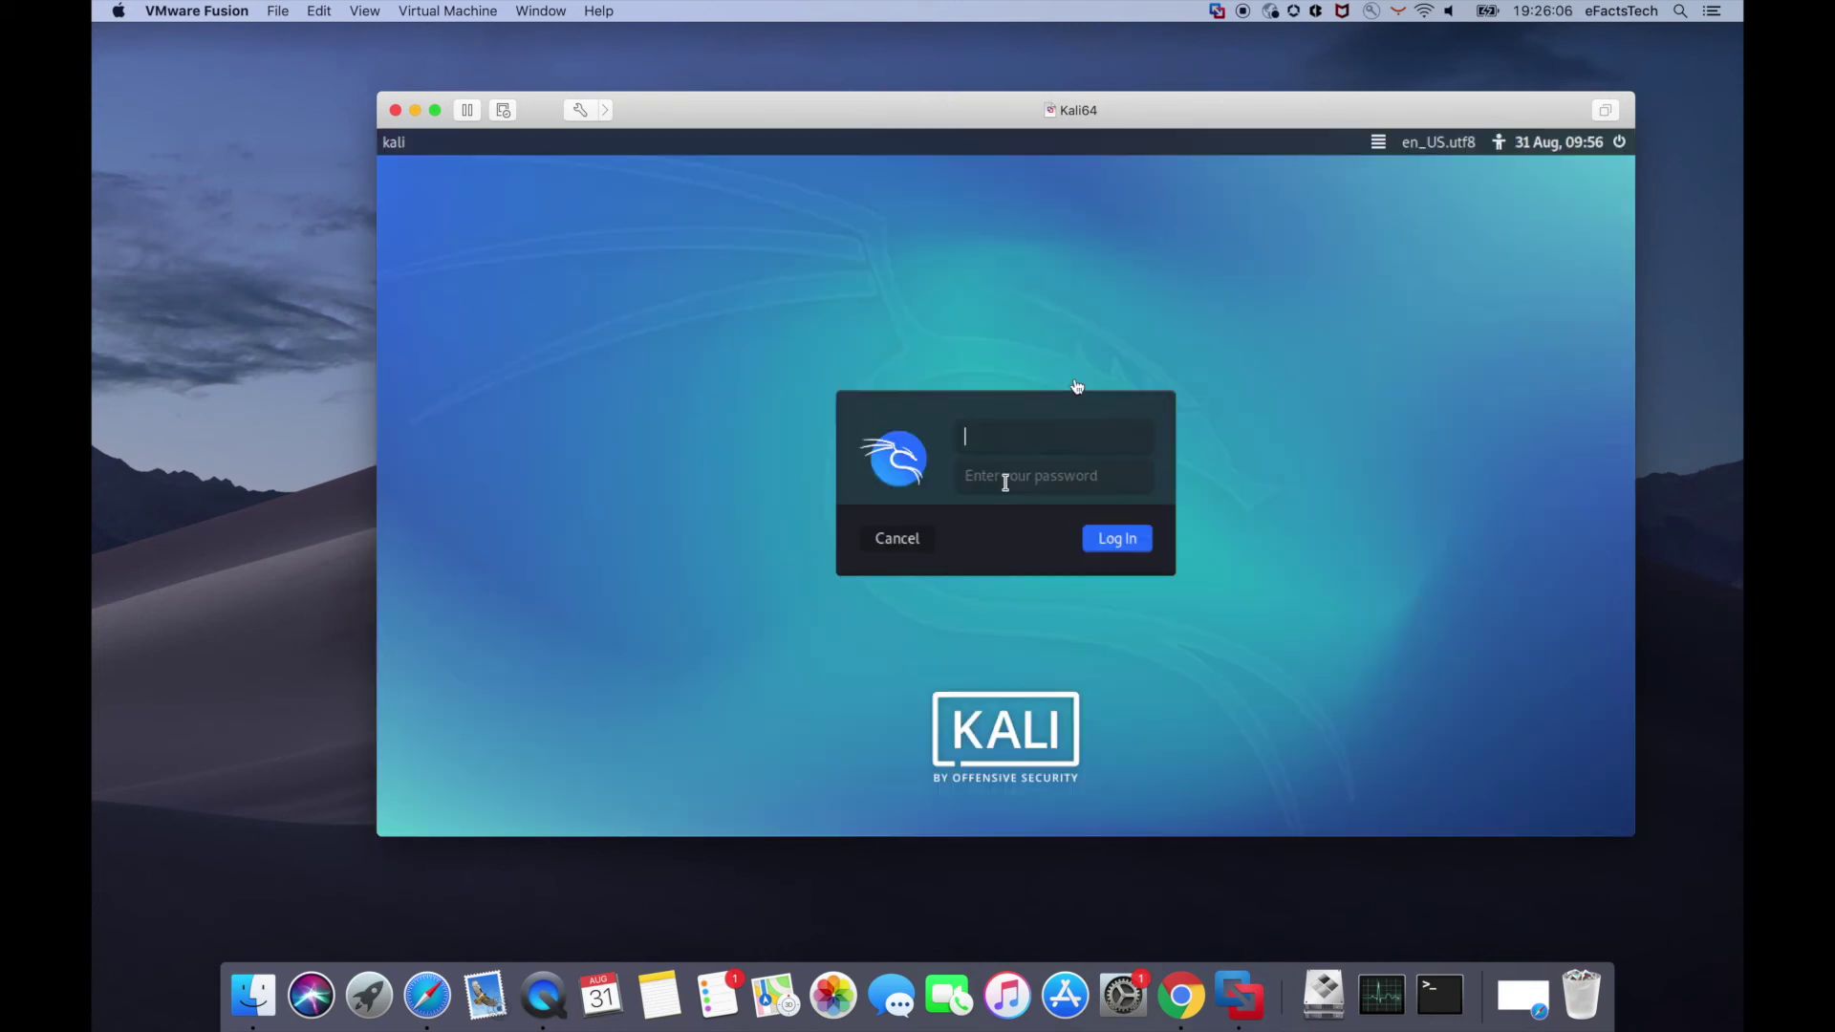
text(efcatstch)
key(Tab)
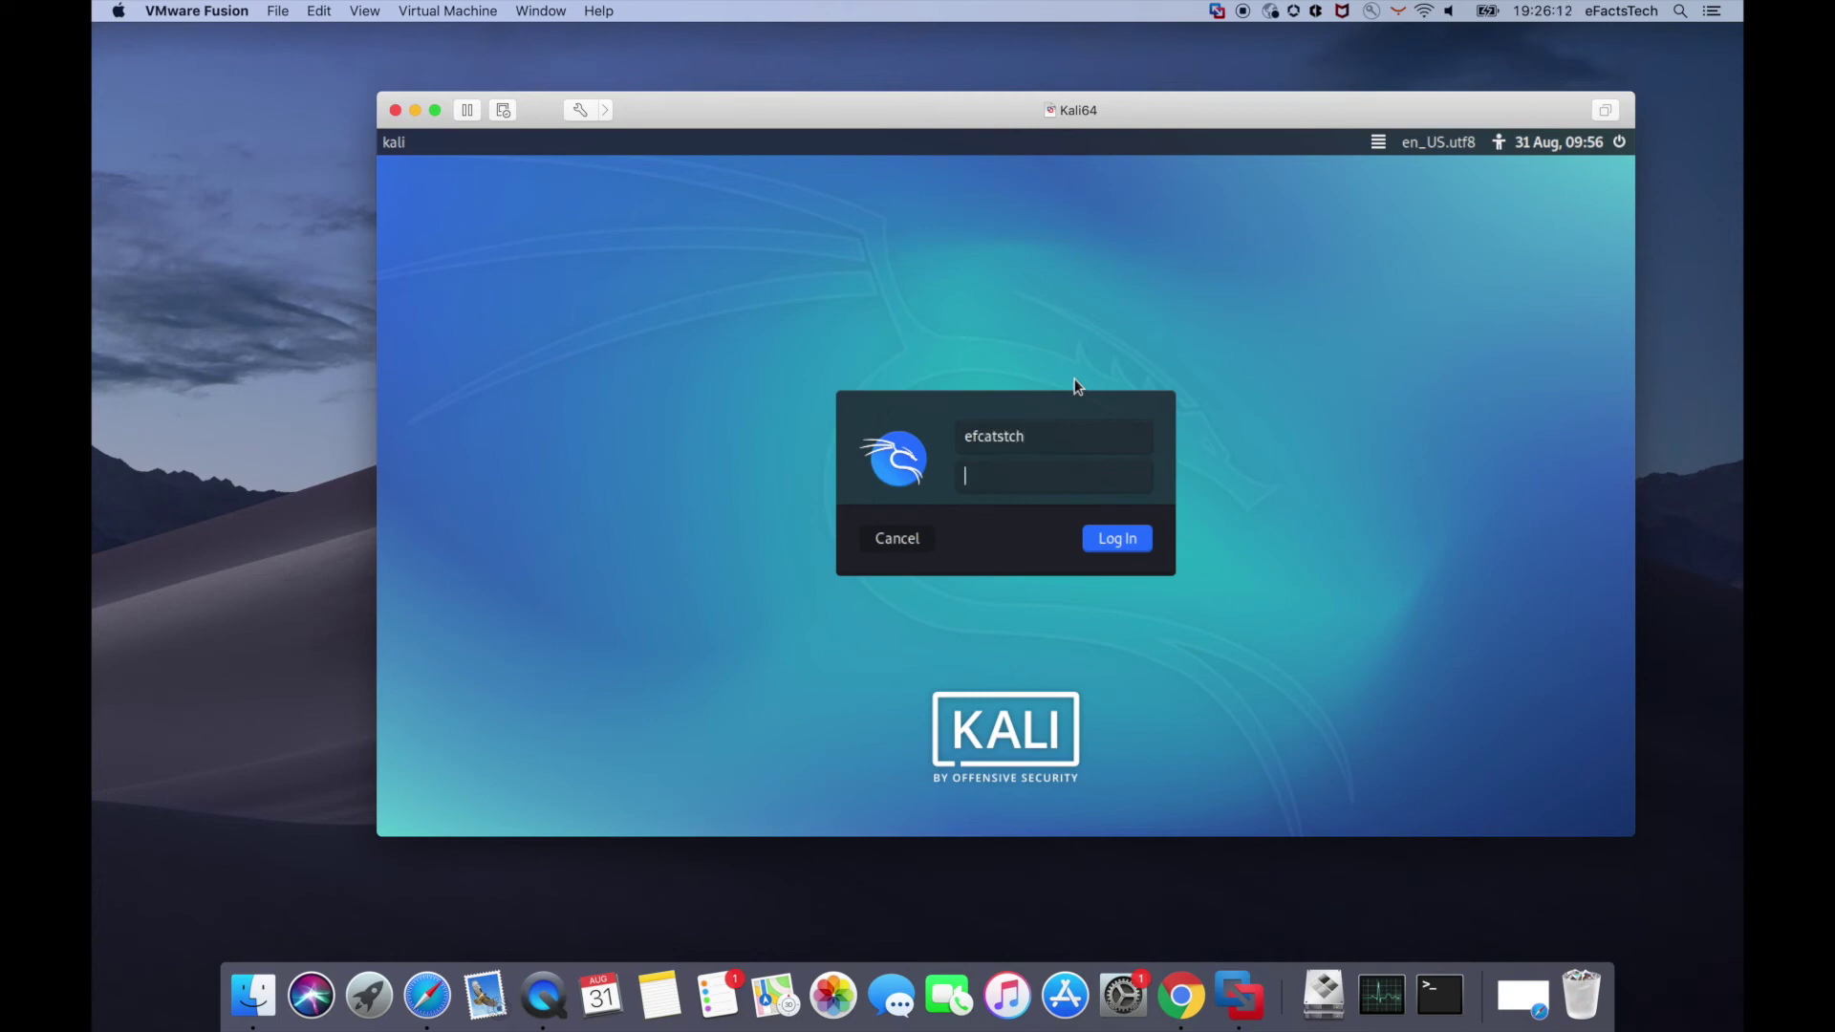
text(kali)
key(Return)
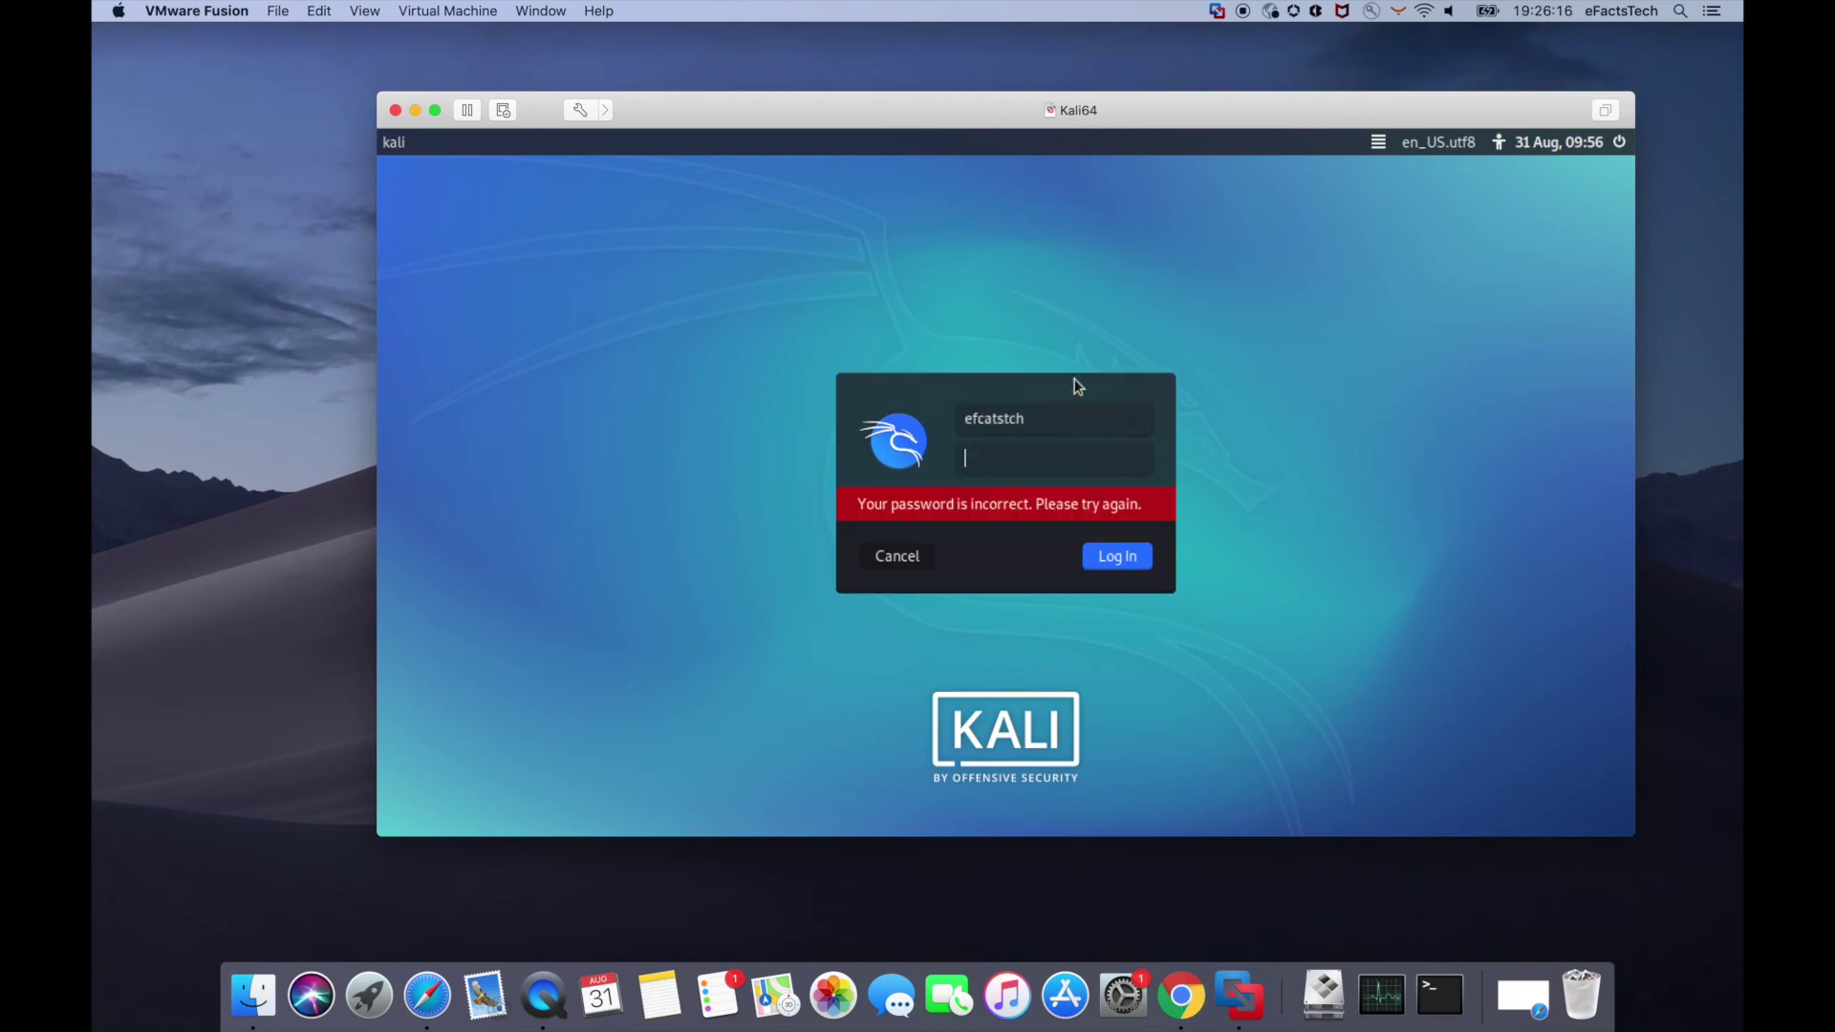
- Log in again with the corrected username and password
text(efactstech)
key(Tab)
text(kali)
key(BackSpace)
key(BackSpace)
key(BackSpace)
key(BackSpace)
text(kali)
key(Return)
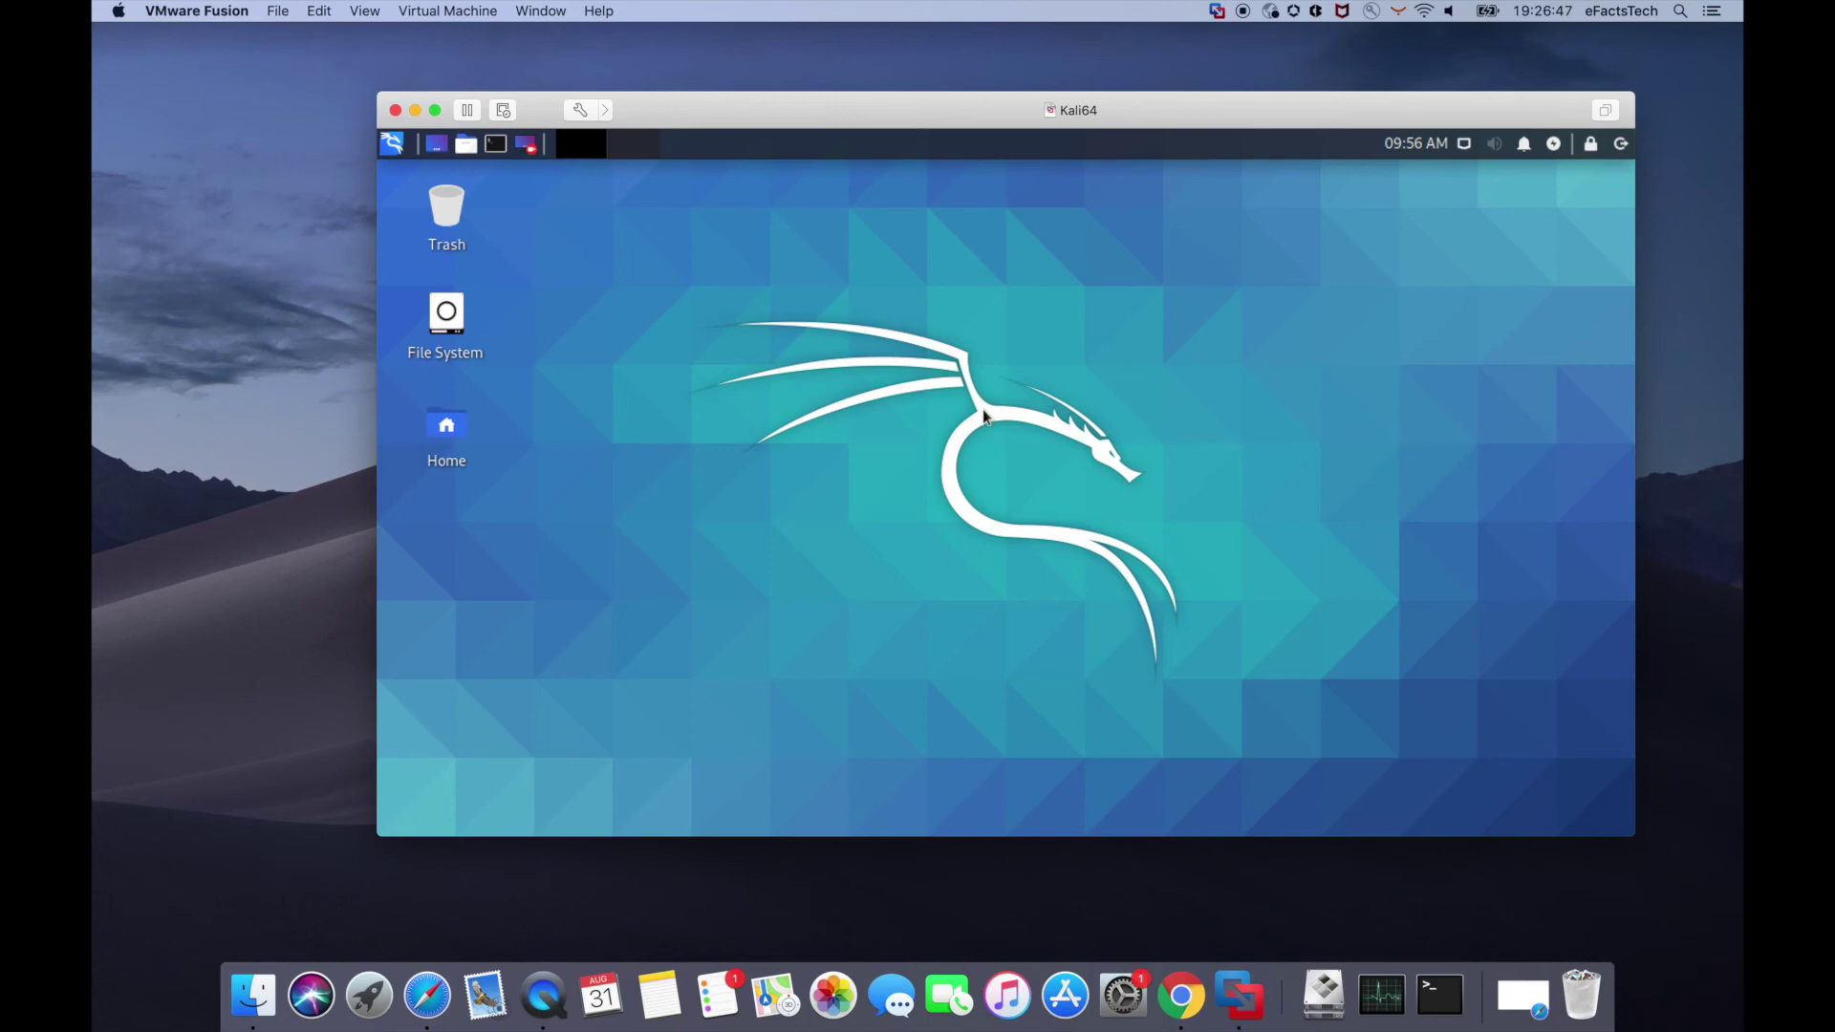
click(377, 12)
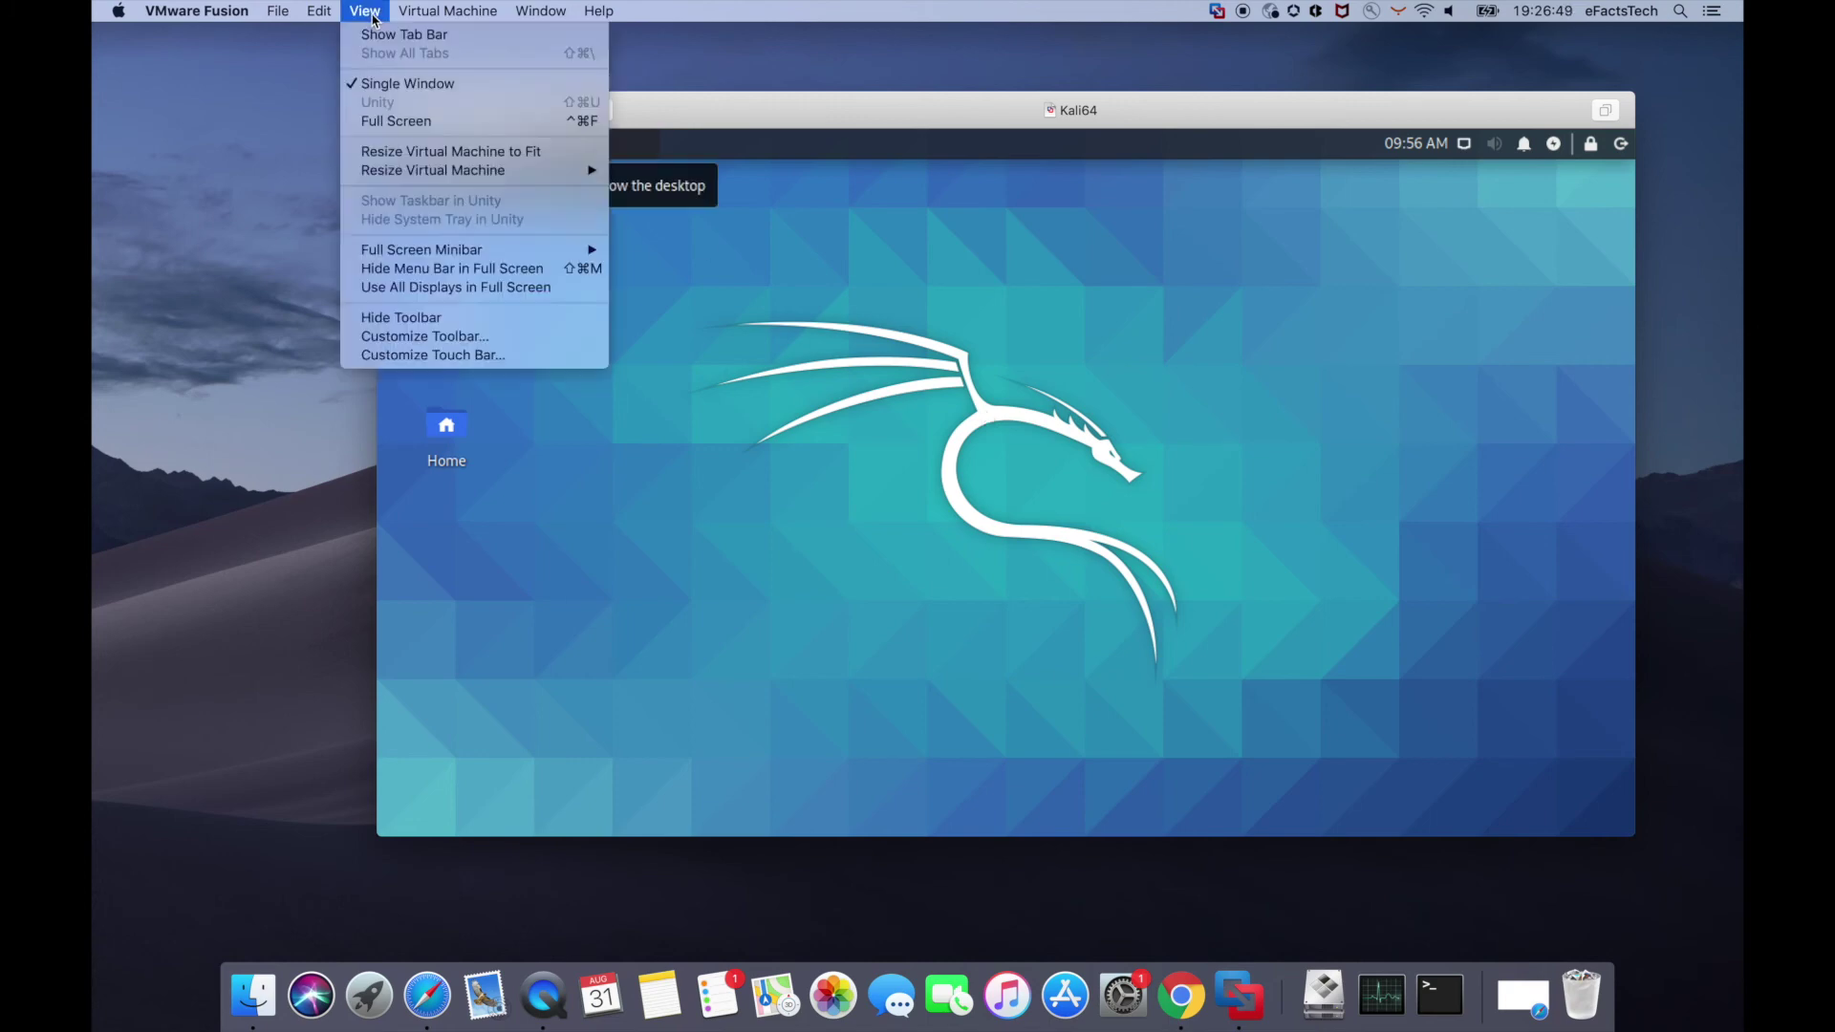
click(388, 122)
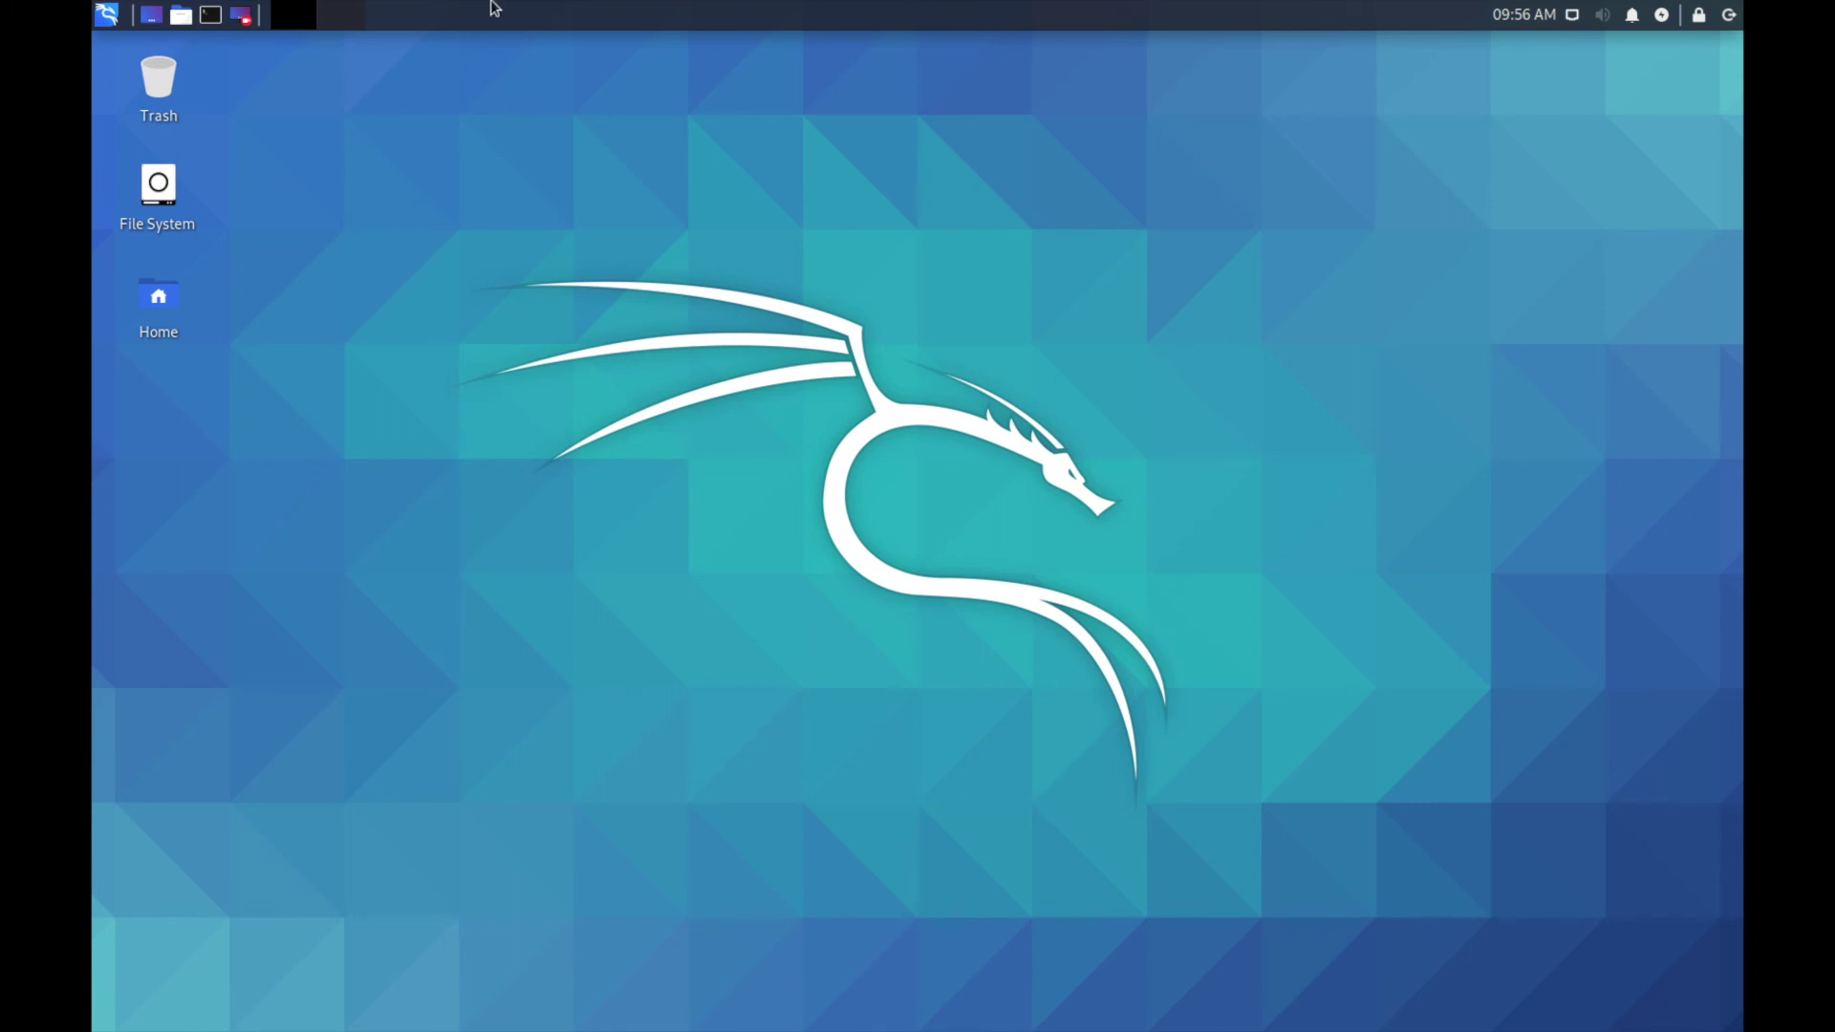
mouse_move(494, 8)
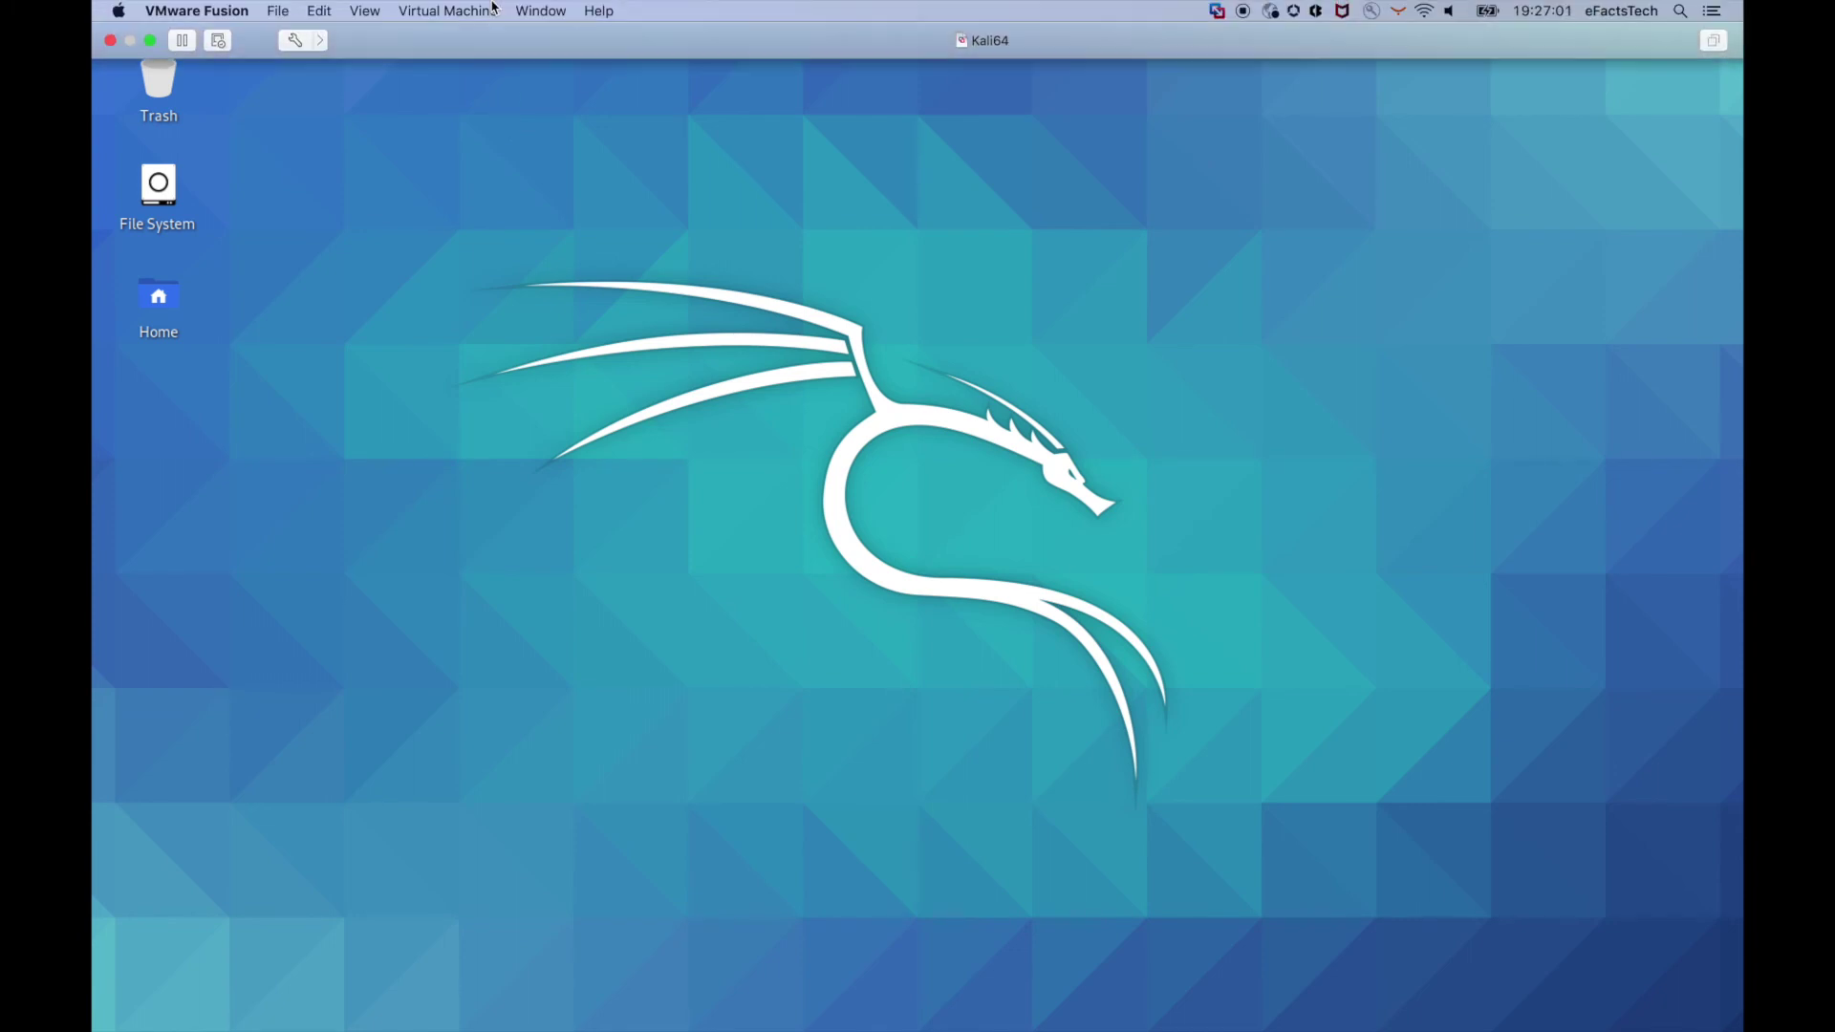
click(429, 11)
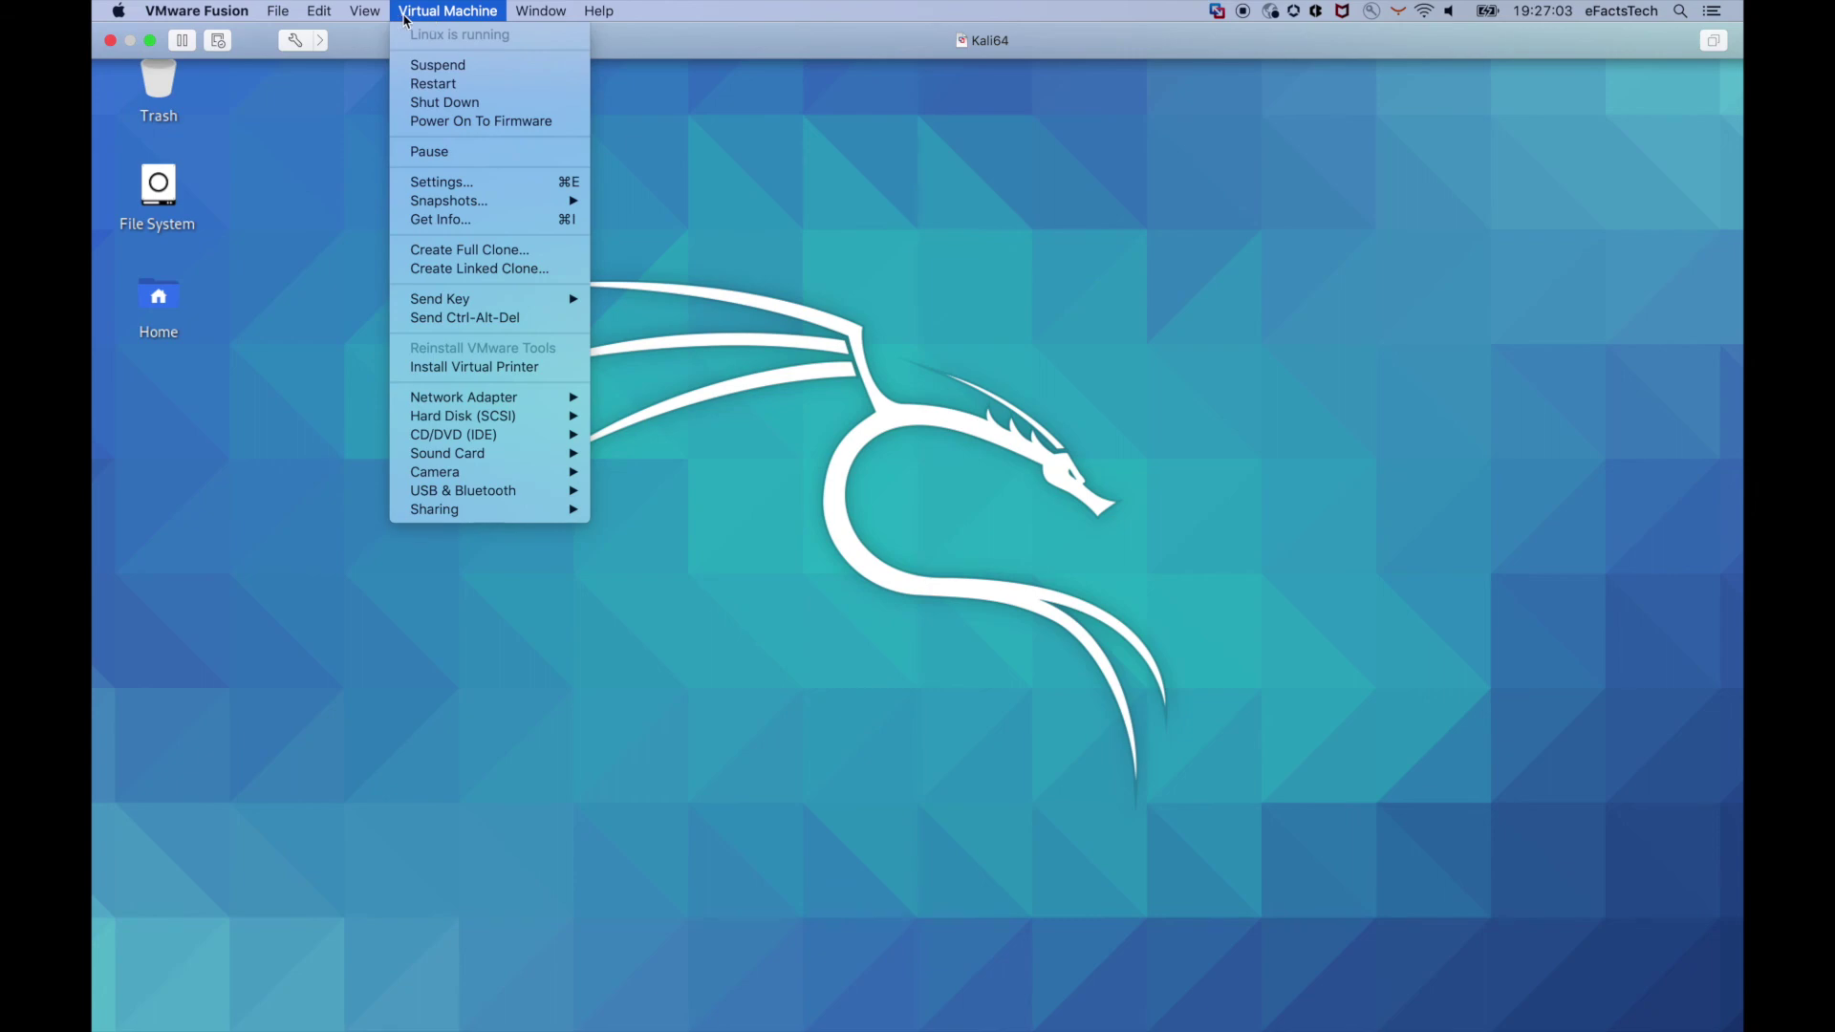
mouse_move(379, 17)
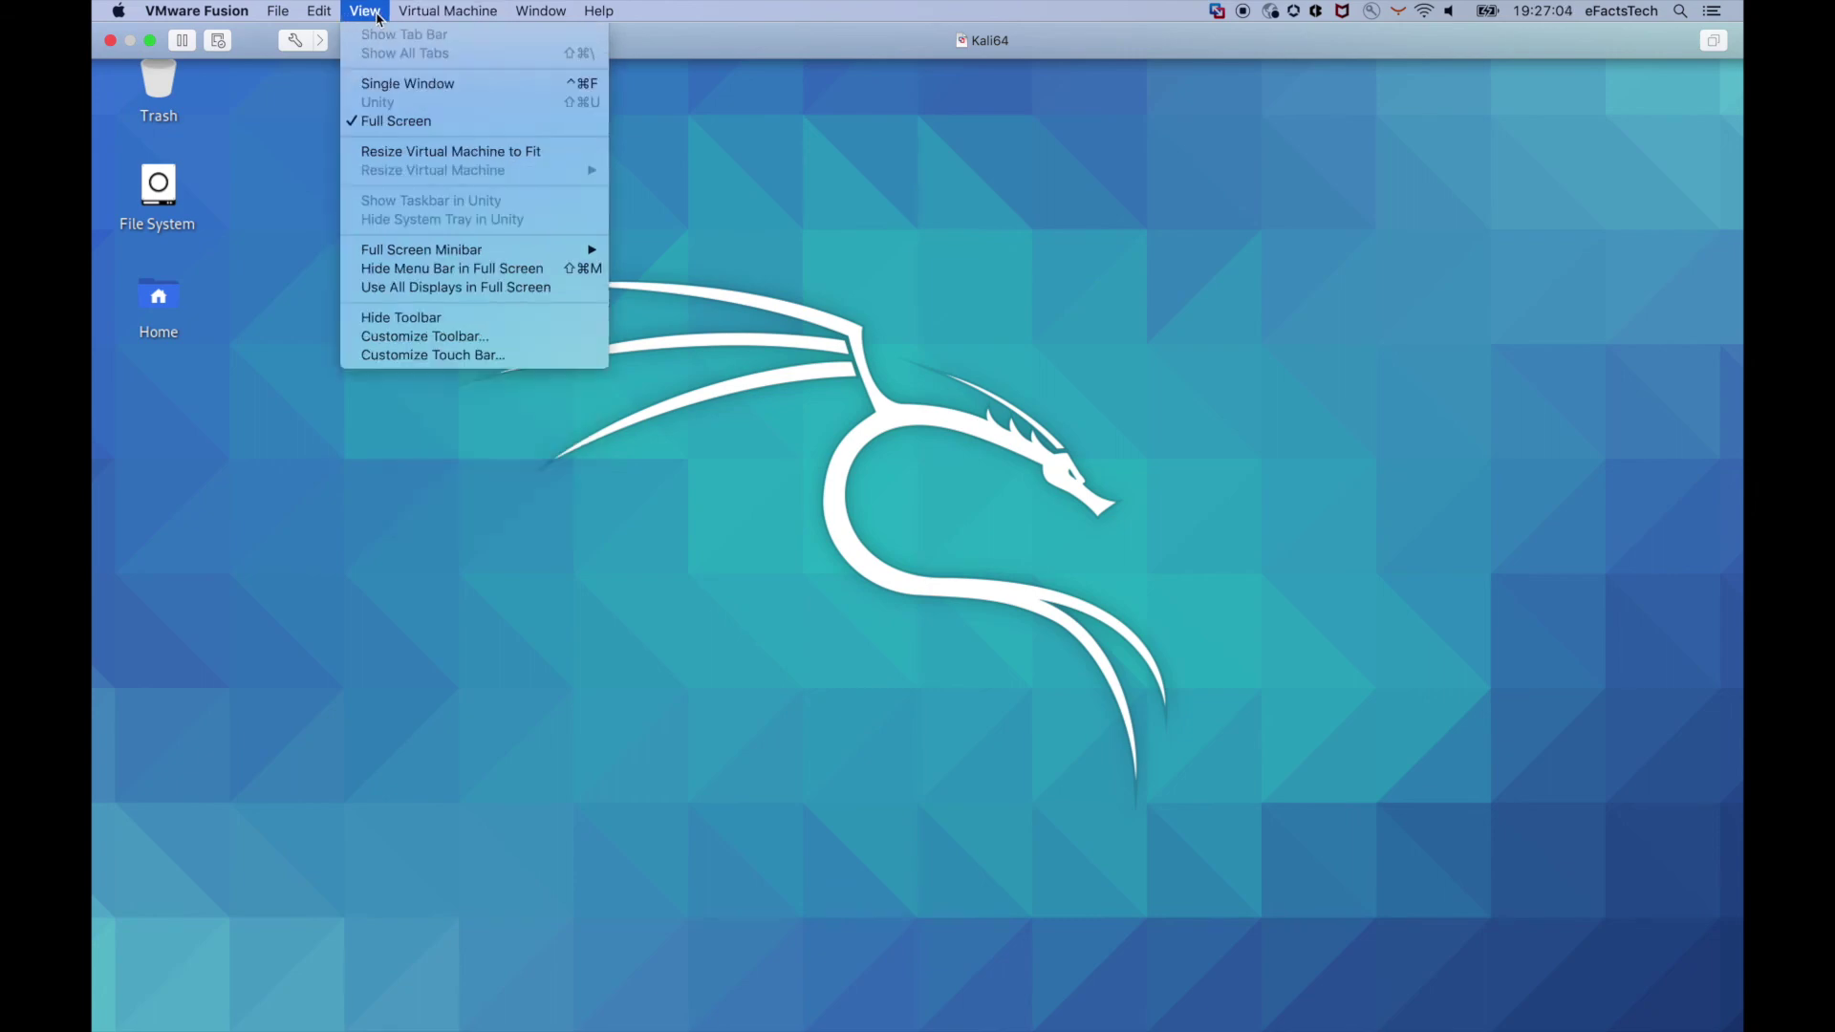
click(409, 84)
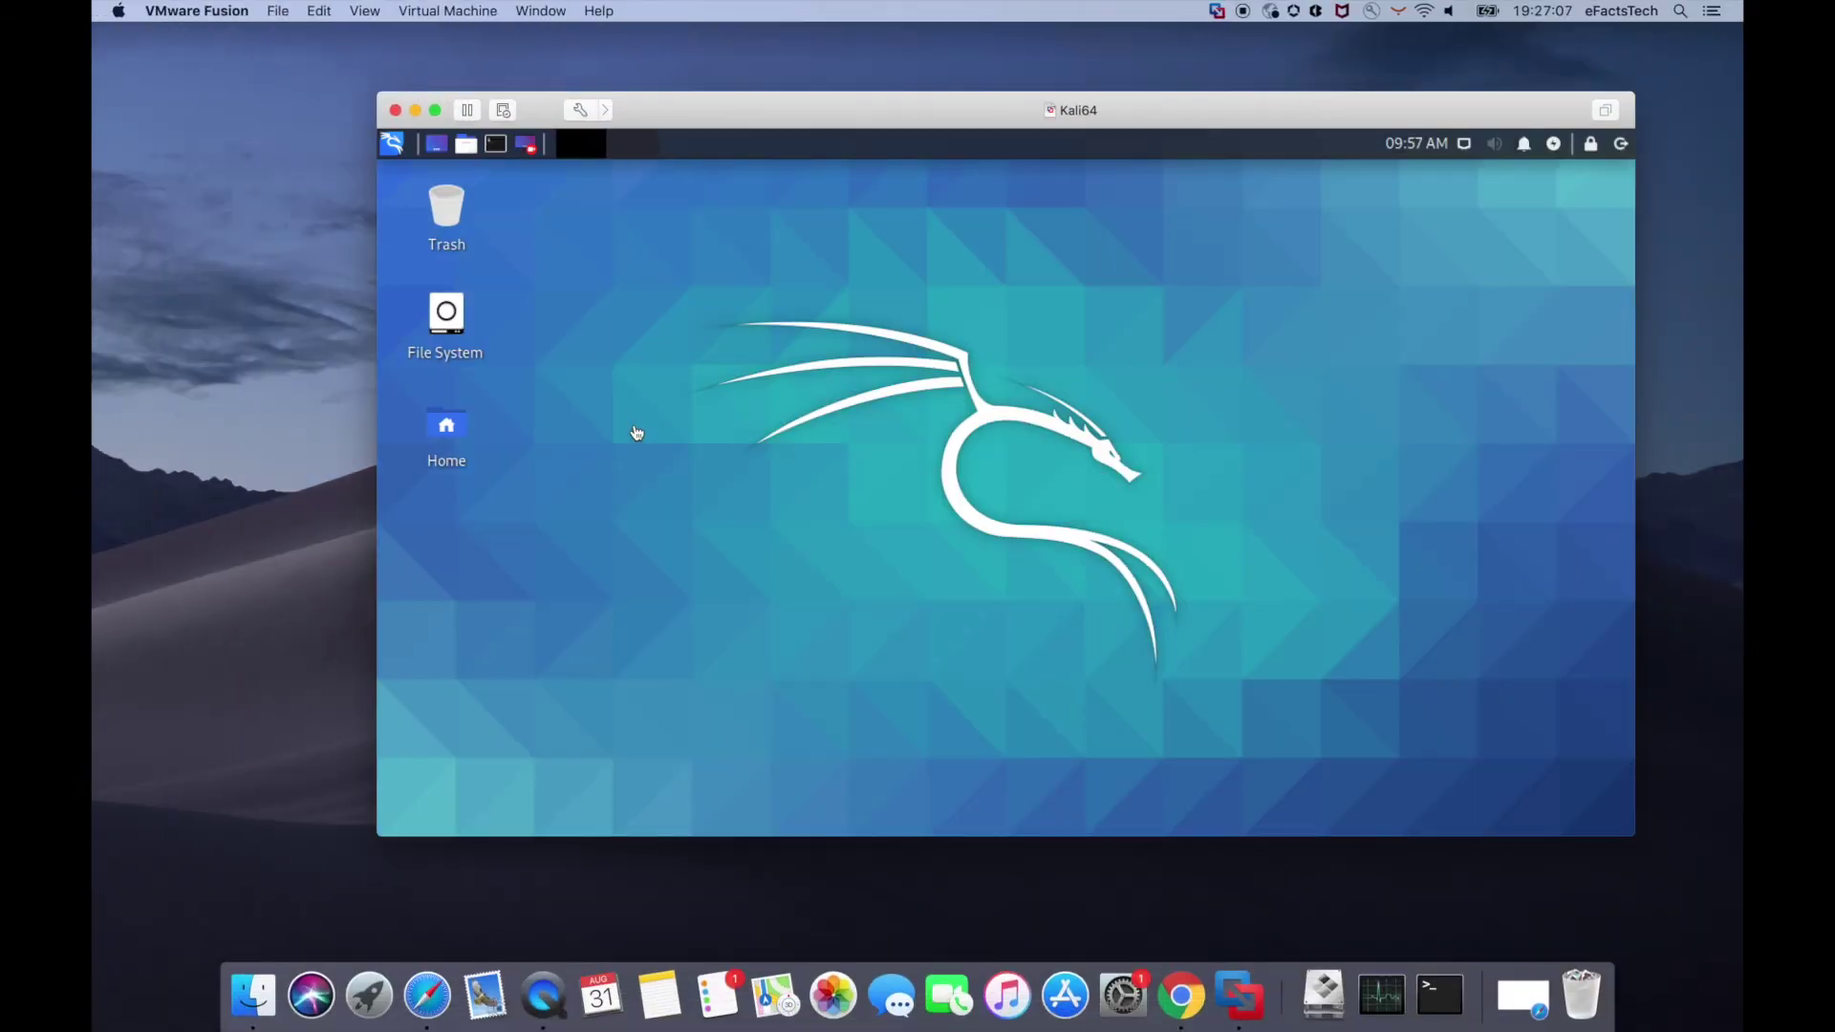
- Take two Mac screenshots: the whole screen and the area around the Kali window
click(285, 462)
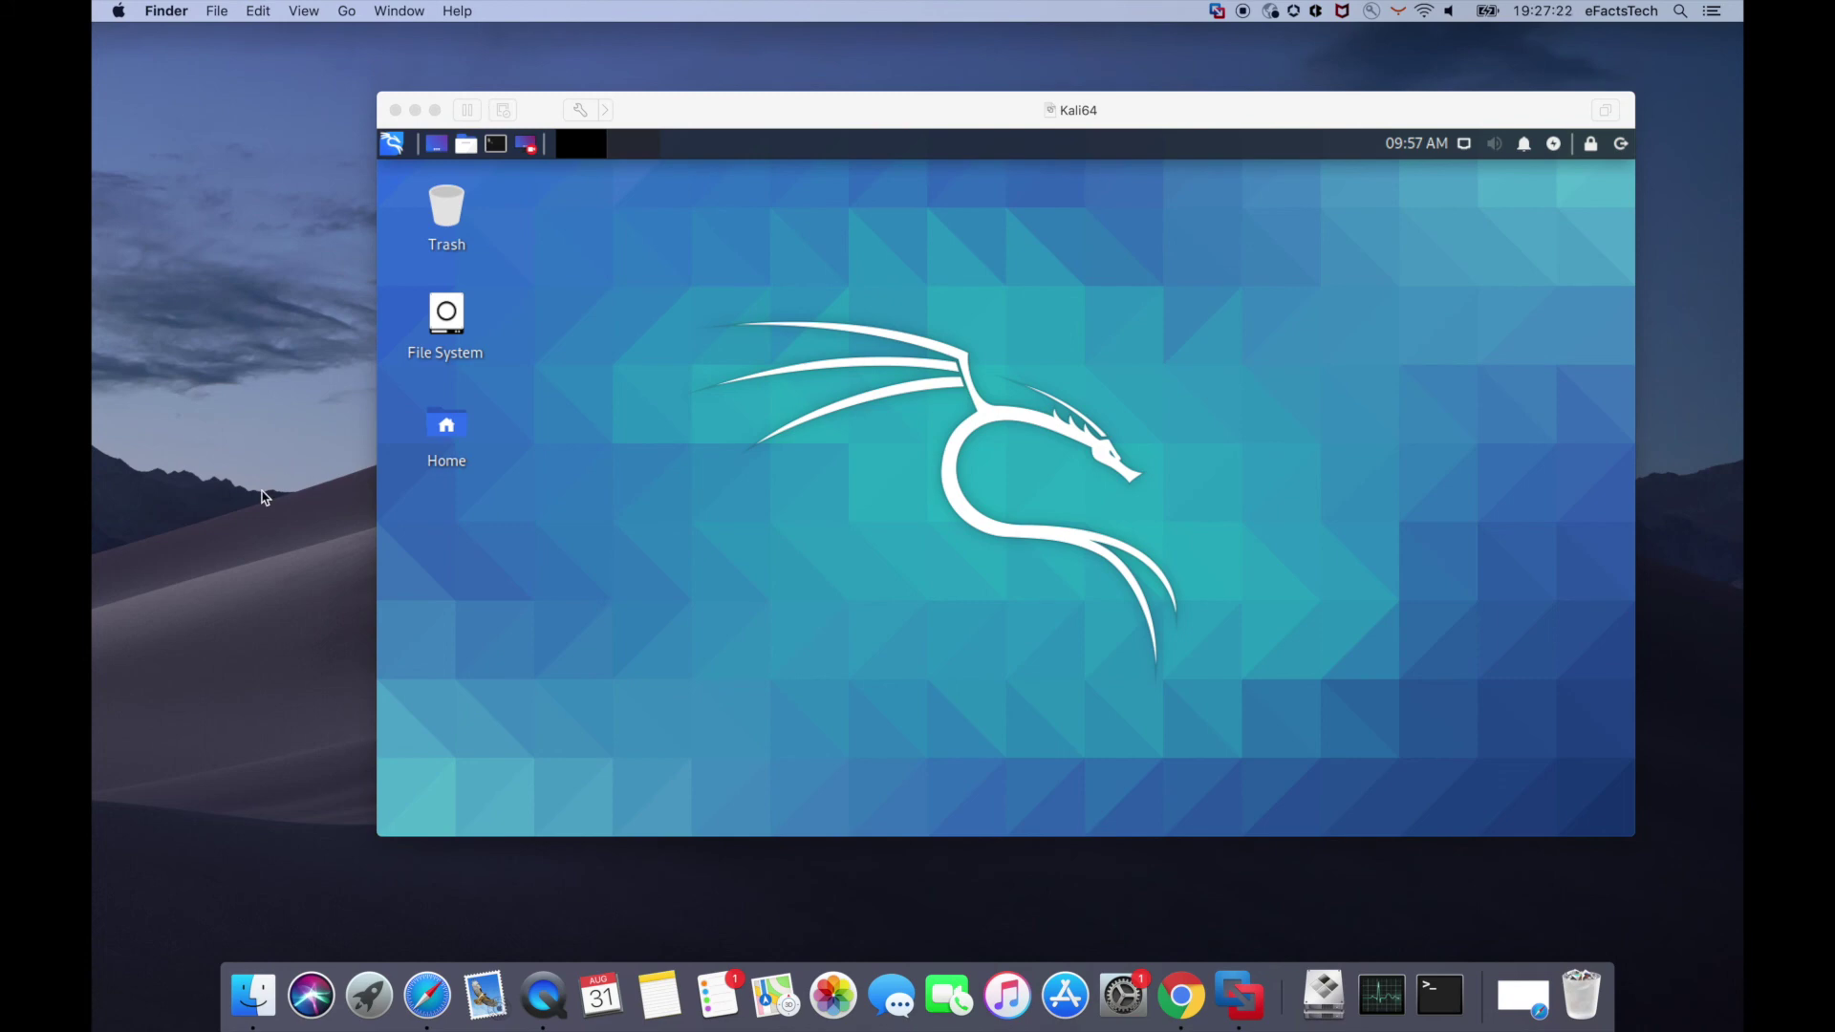
key(super+shift+3)
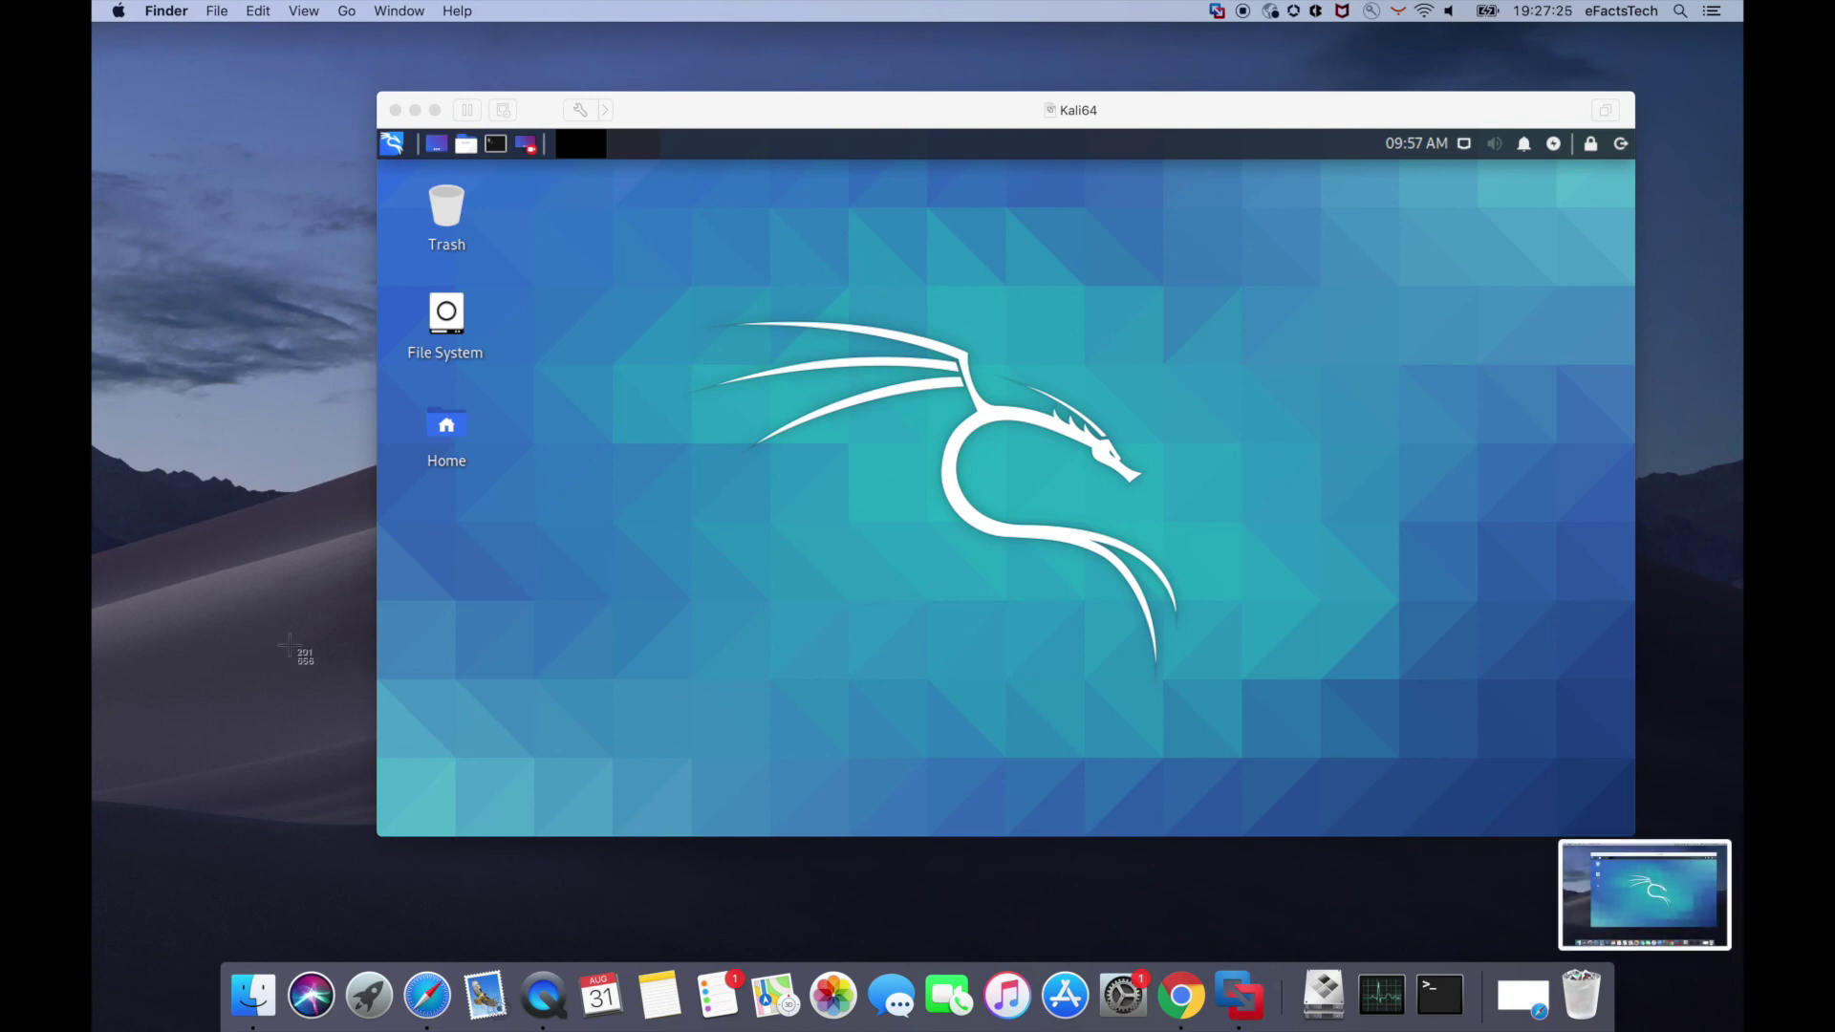
key(super+shift+4)
drag(293, 870, 1313, 58)
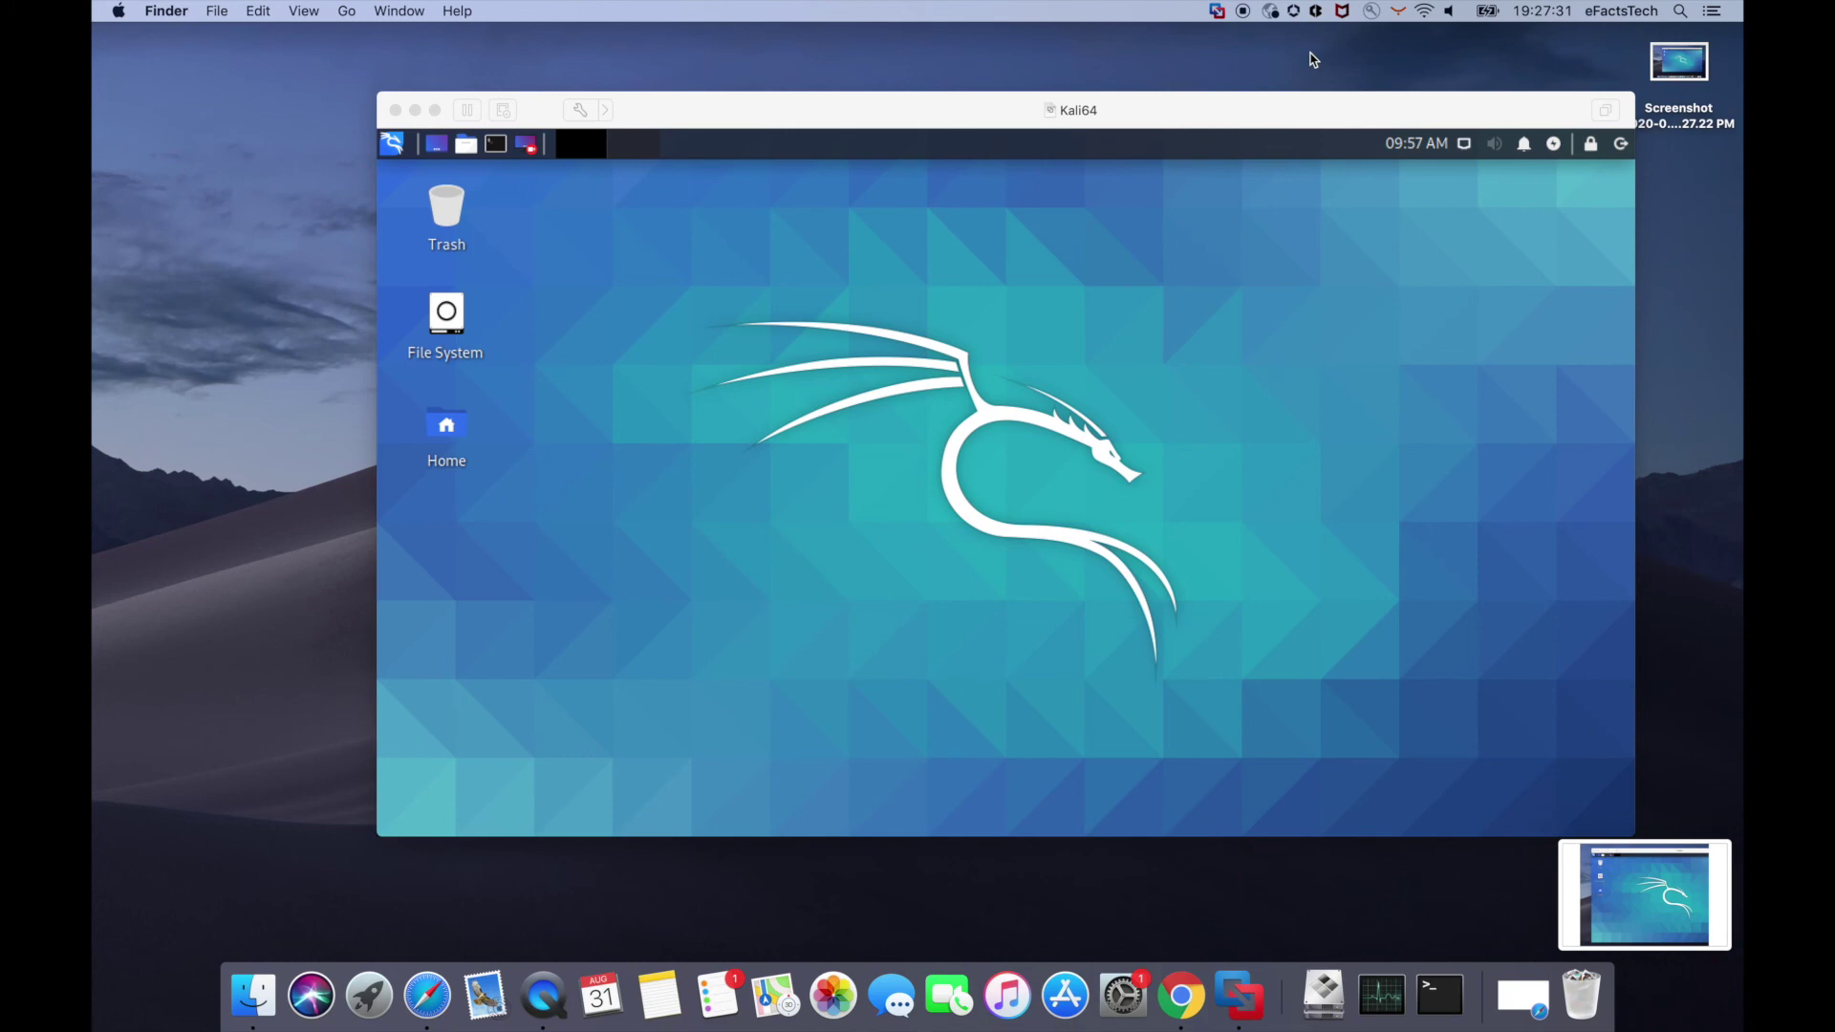
- Drag the second screenshot file from the Mac desktop onto the Kali desktop
drag(1263, 109, 1227, 110)
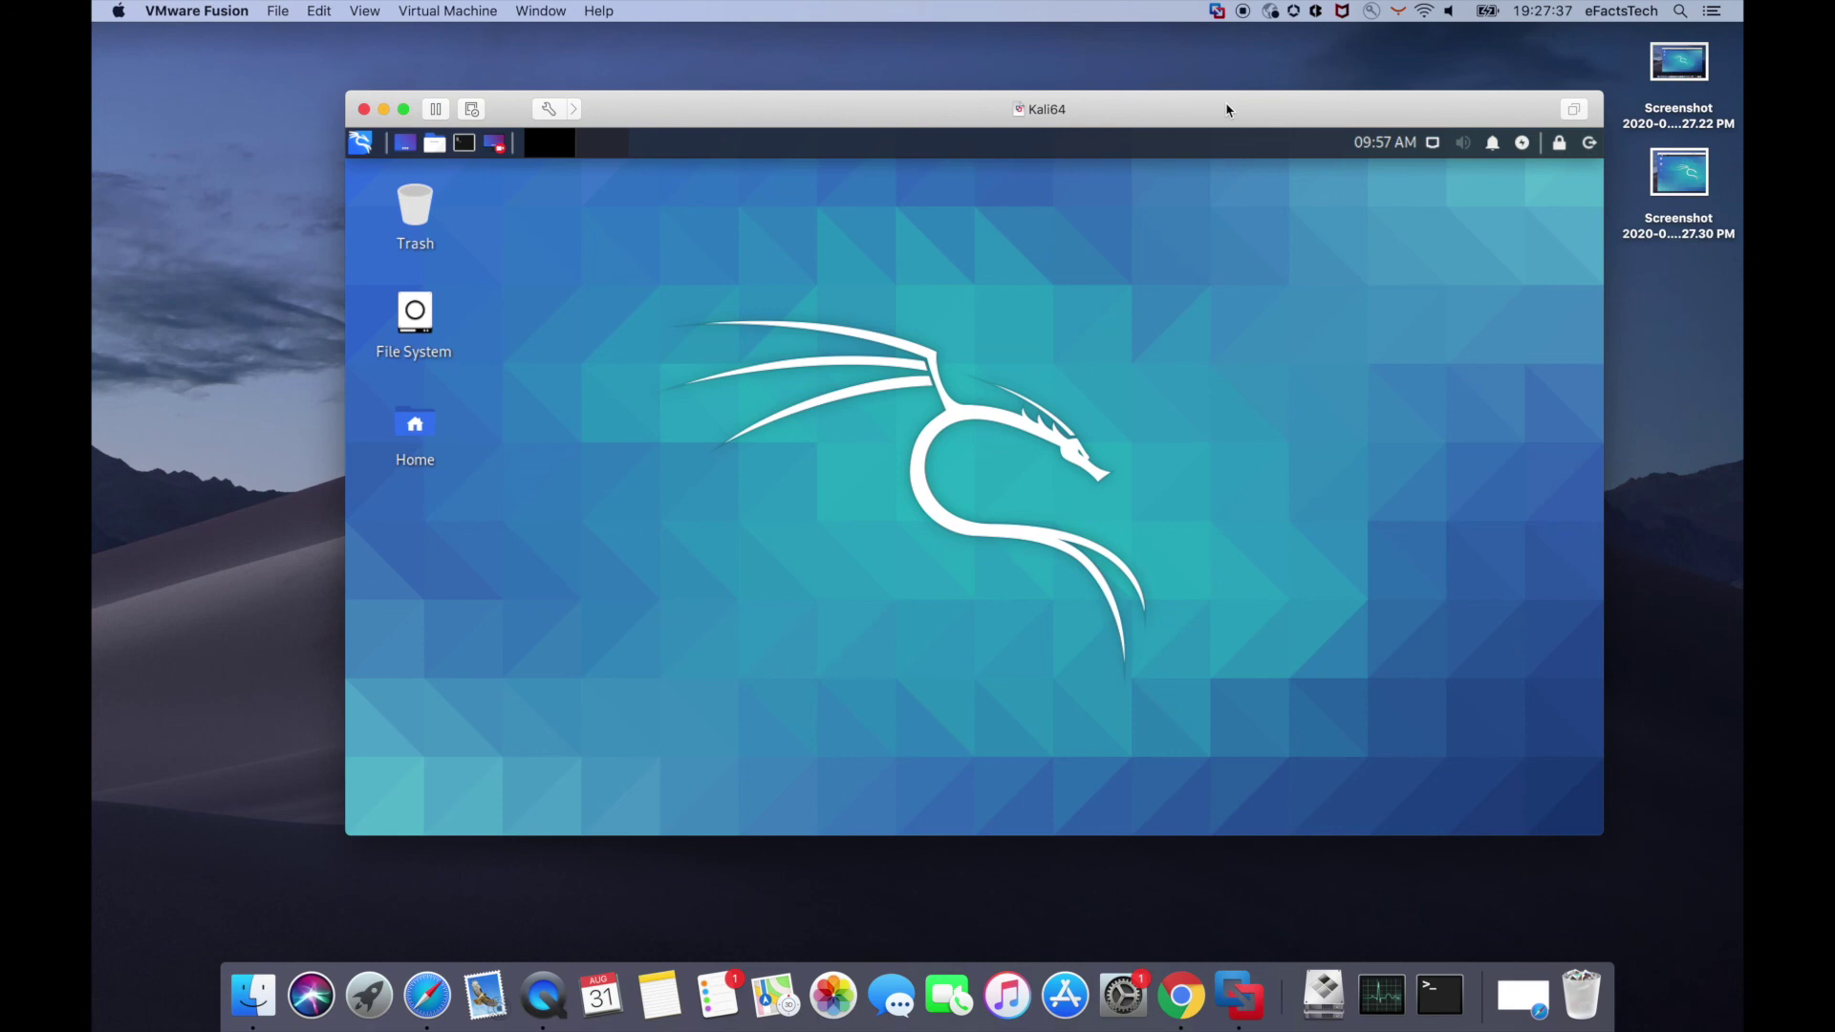
drag(1227, 110, 1208, 105)
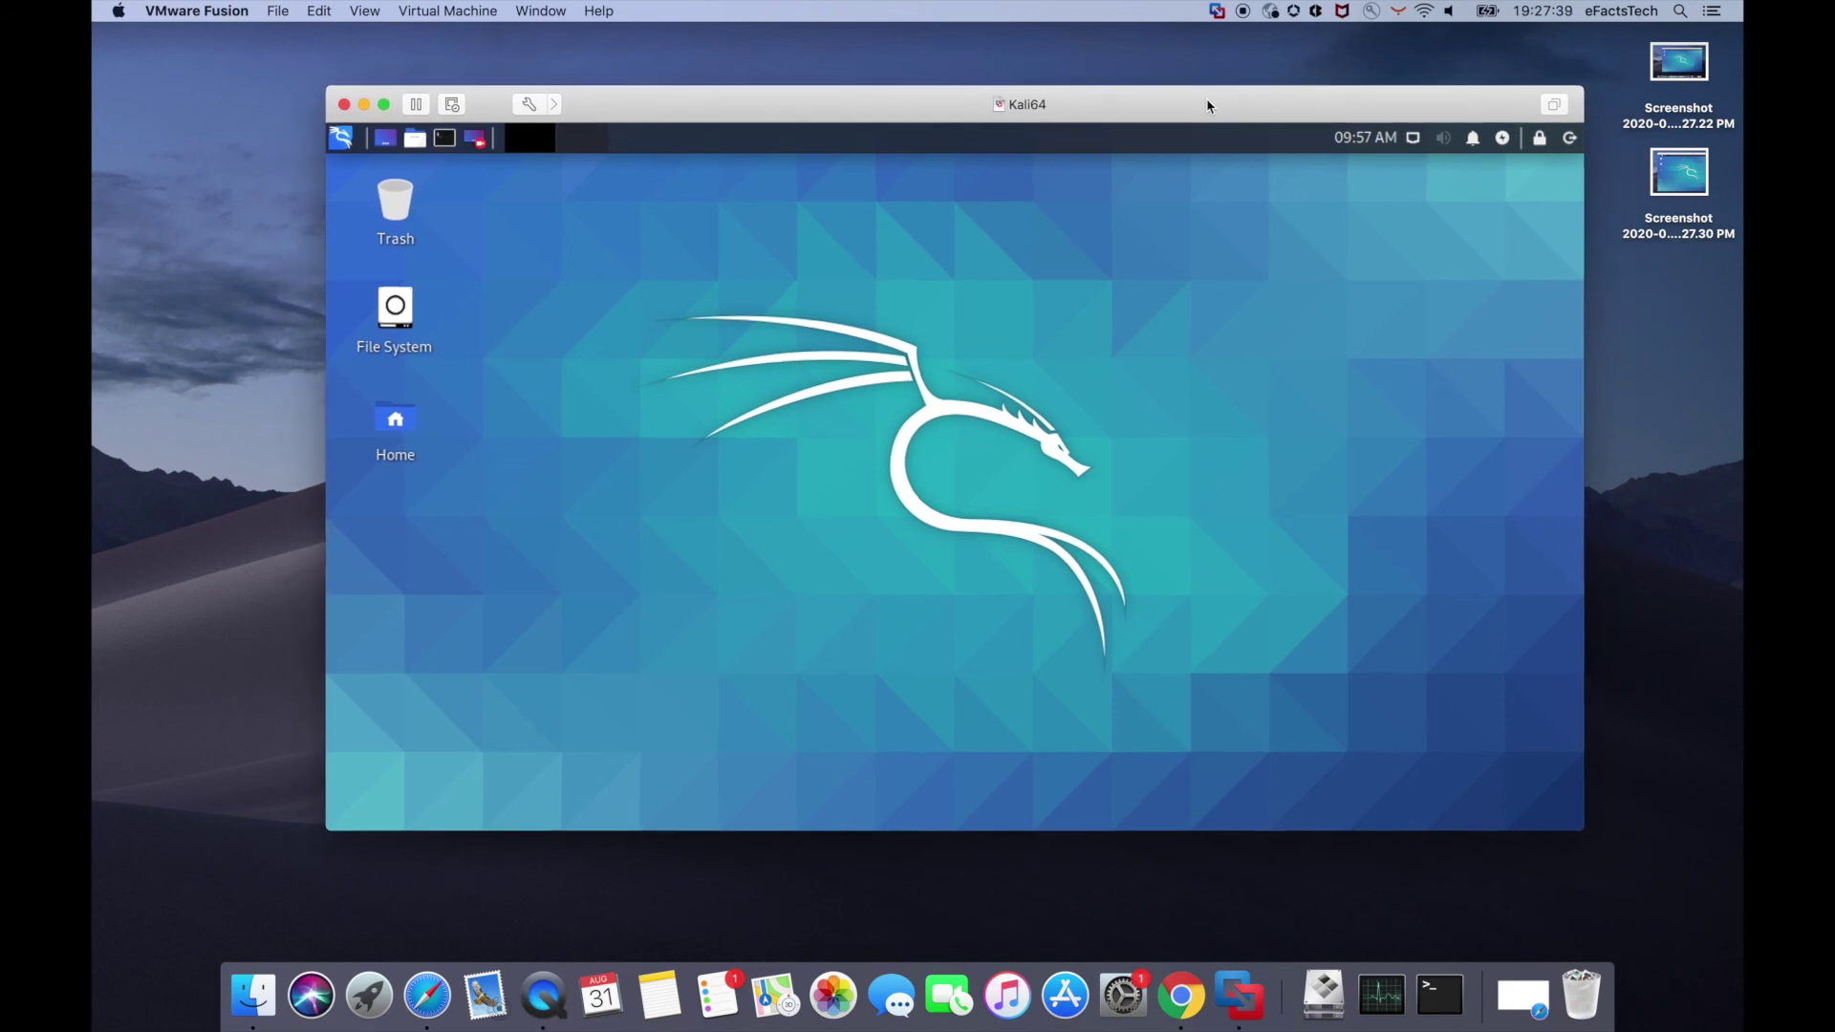
click(1663, 182)
drag(1662, 182, 1126, 399)
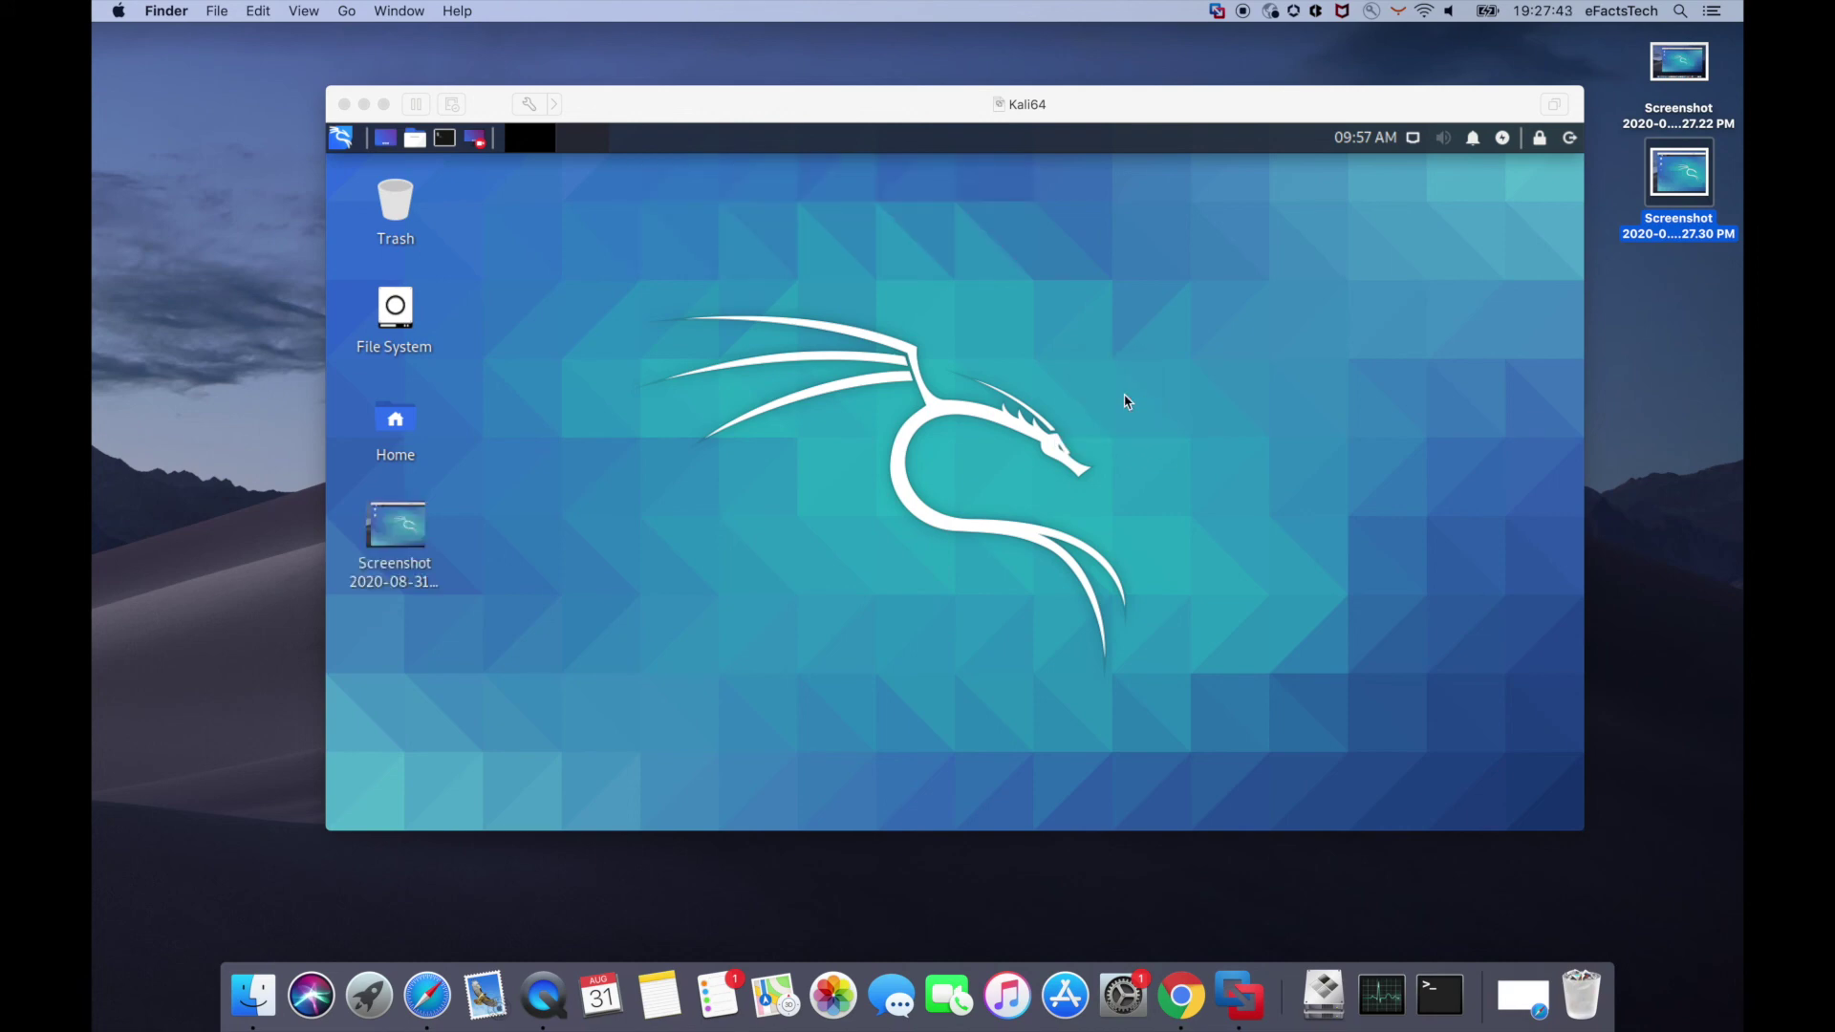
click(1146, 400)
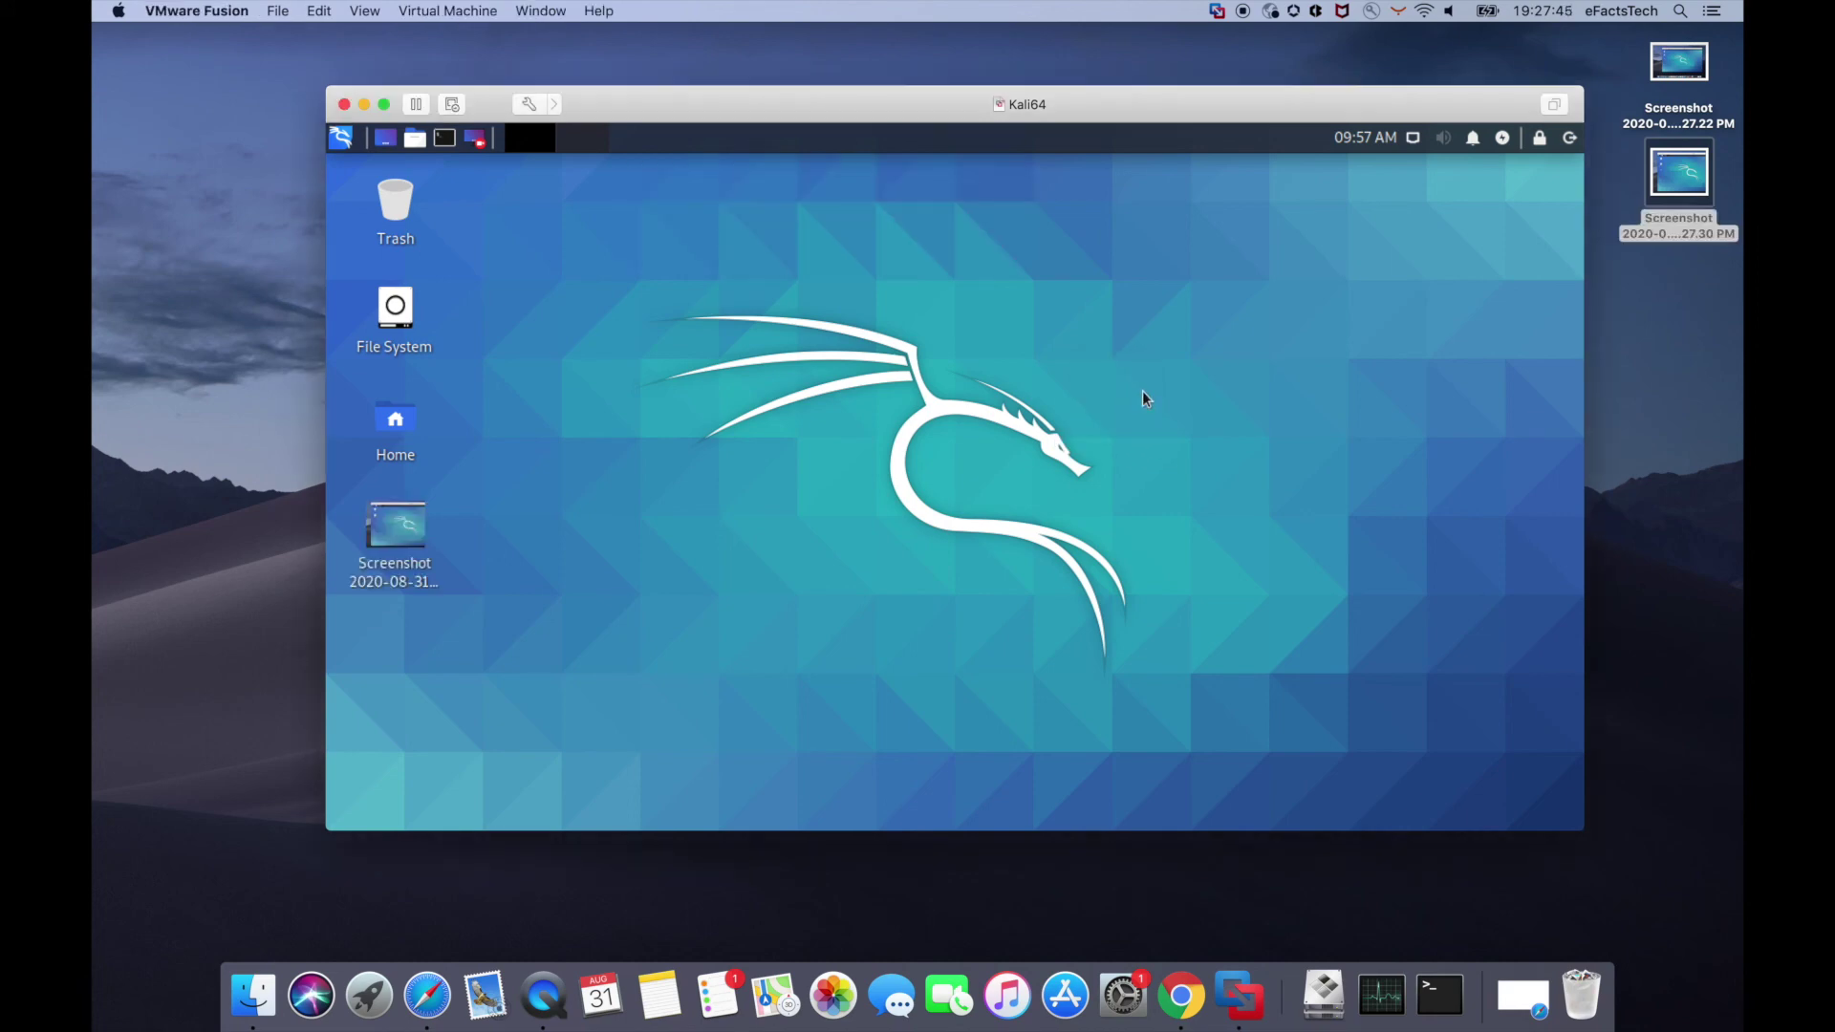
- Copy the first screenshot file on the Mac and paste it onto the Kali desktop
click(1688, 64)
right_click(1689, 64)
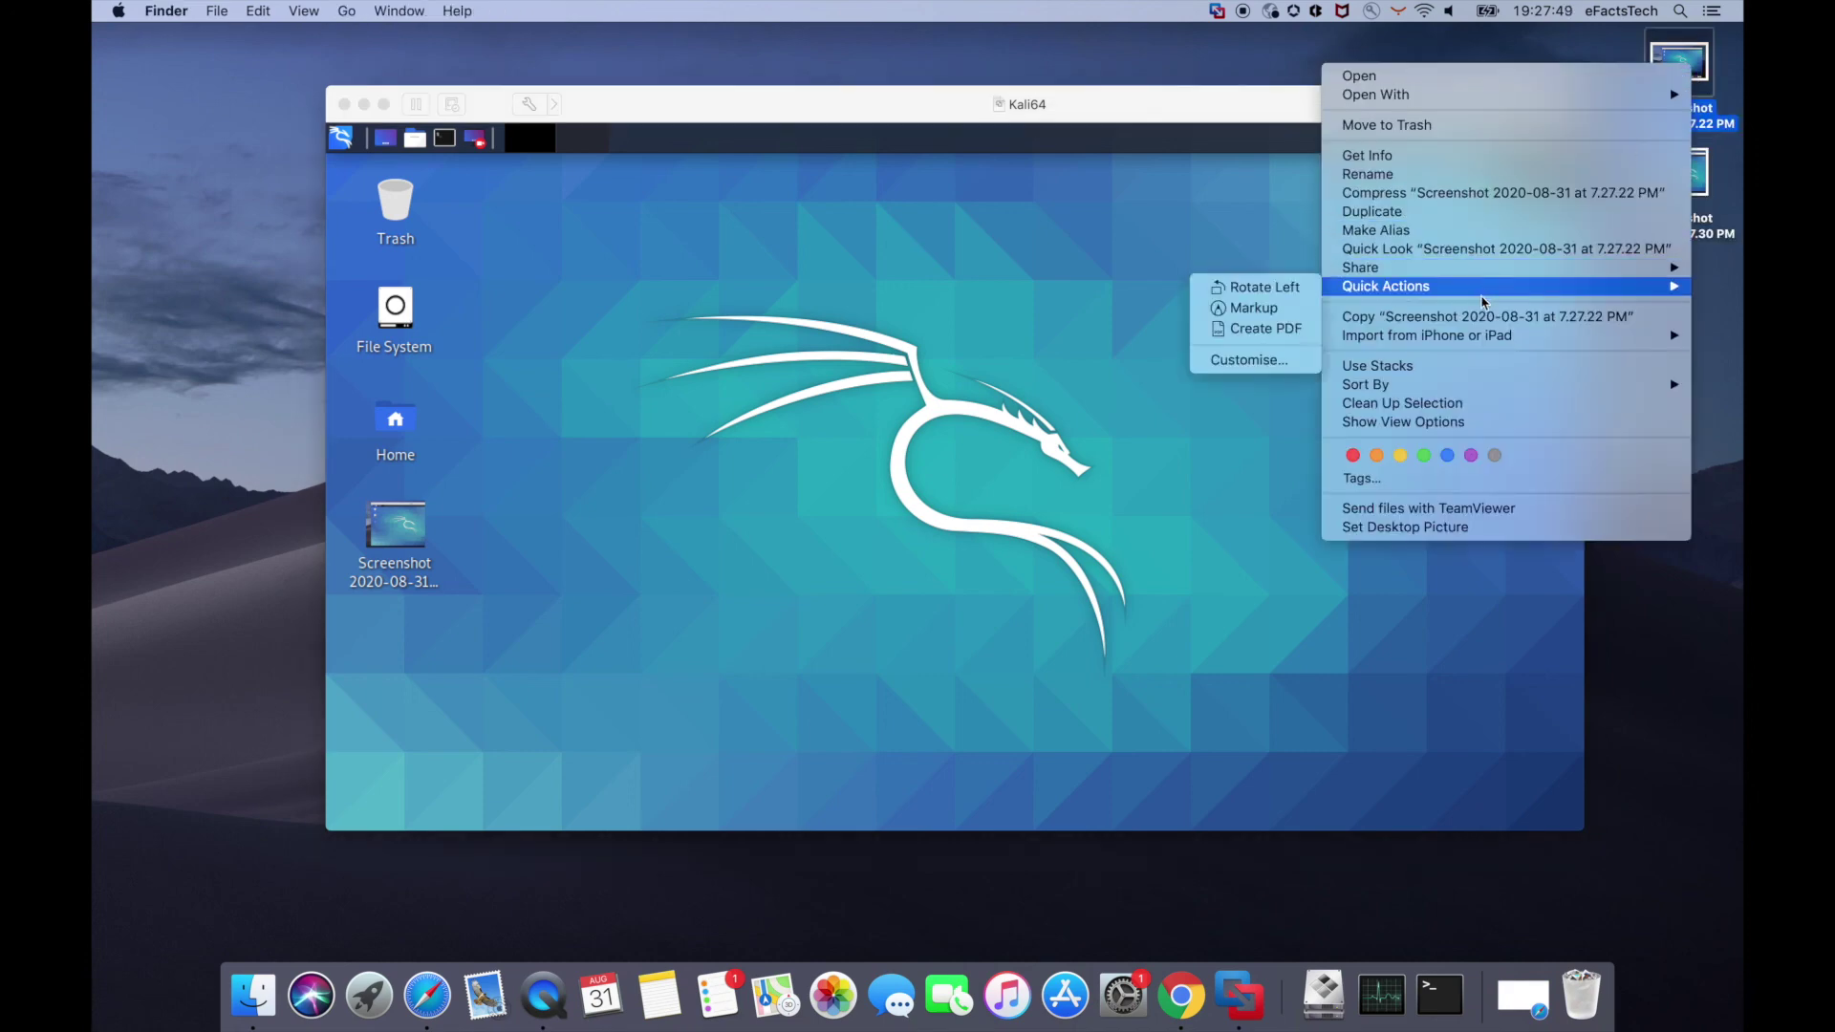
click(1364, 361)
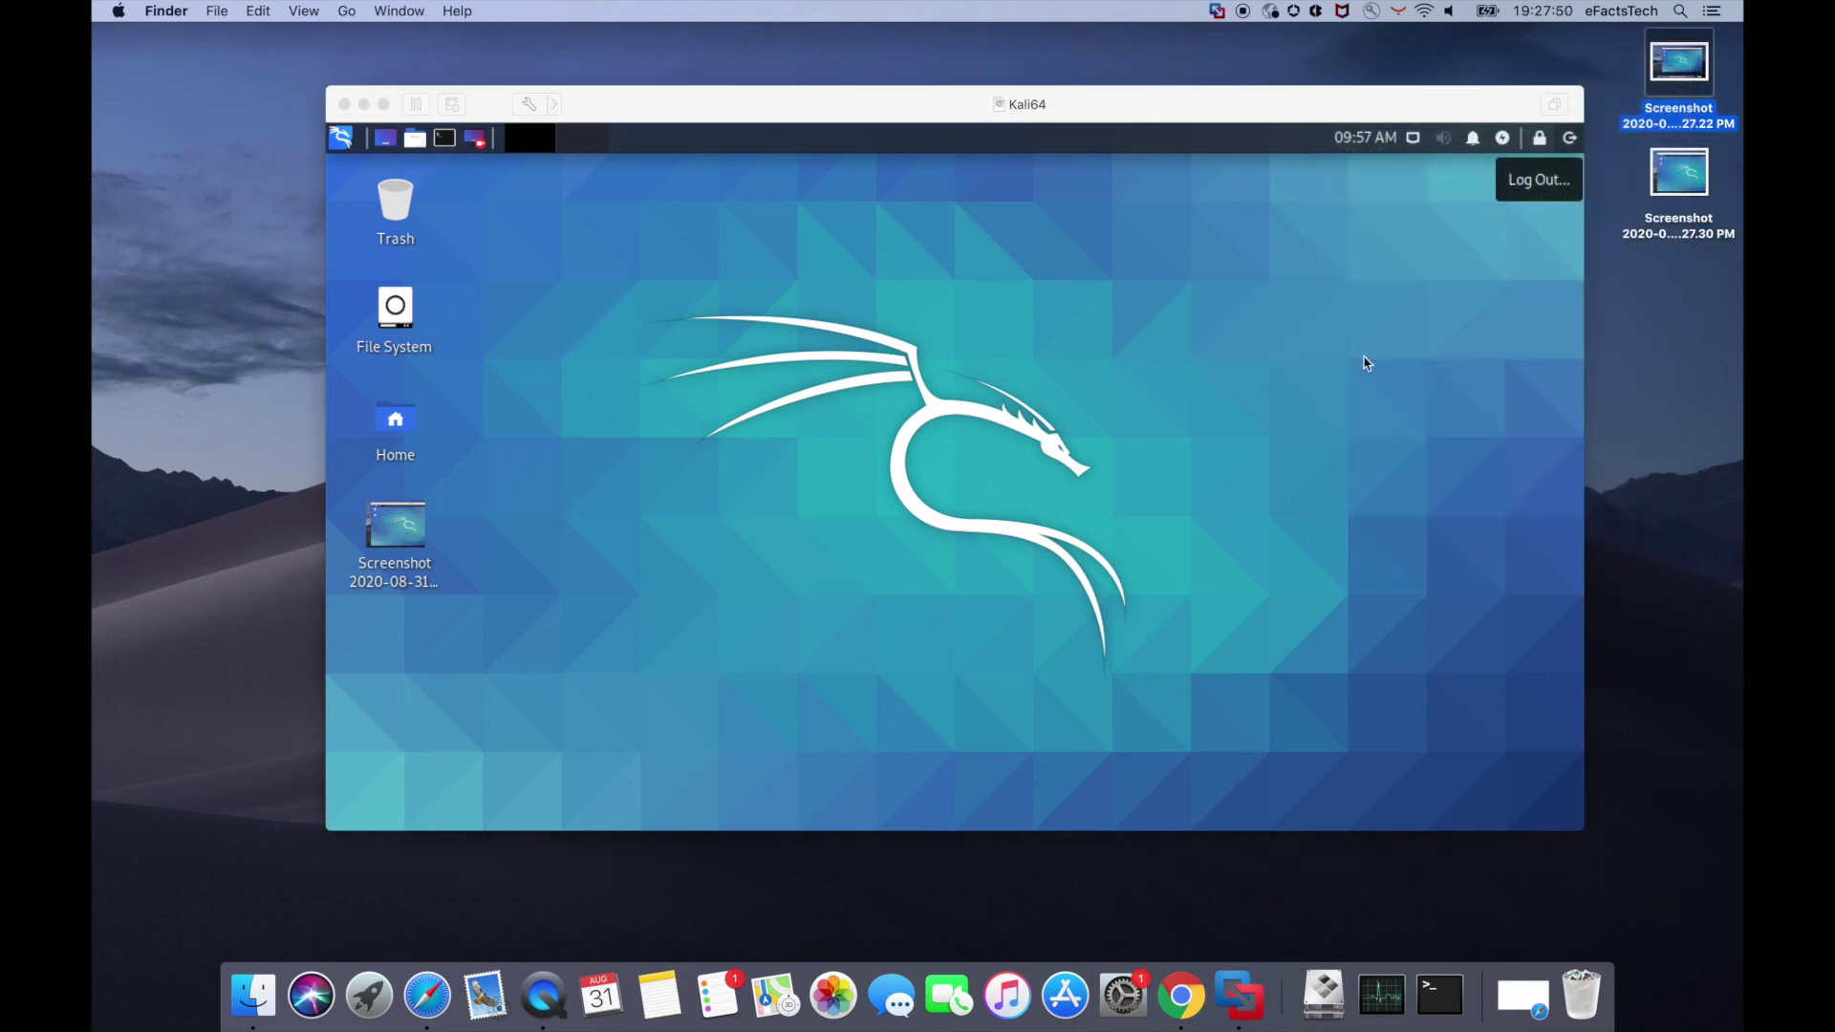
right_click(877, 504)
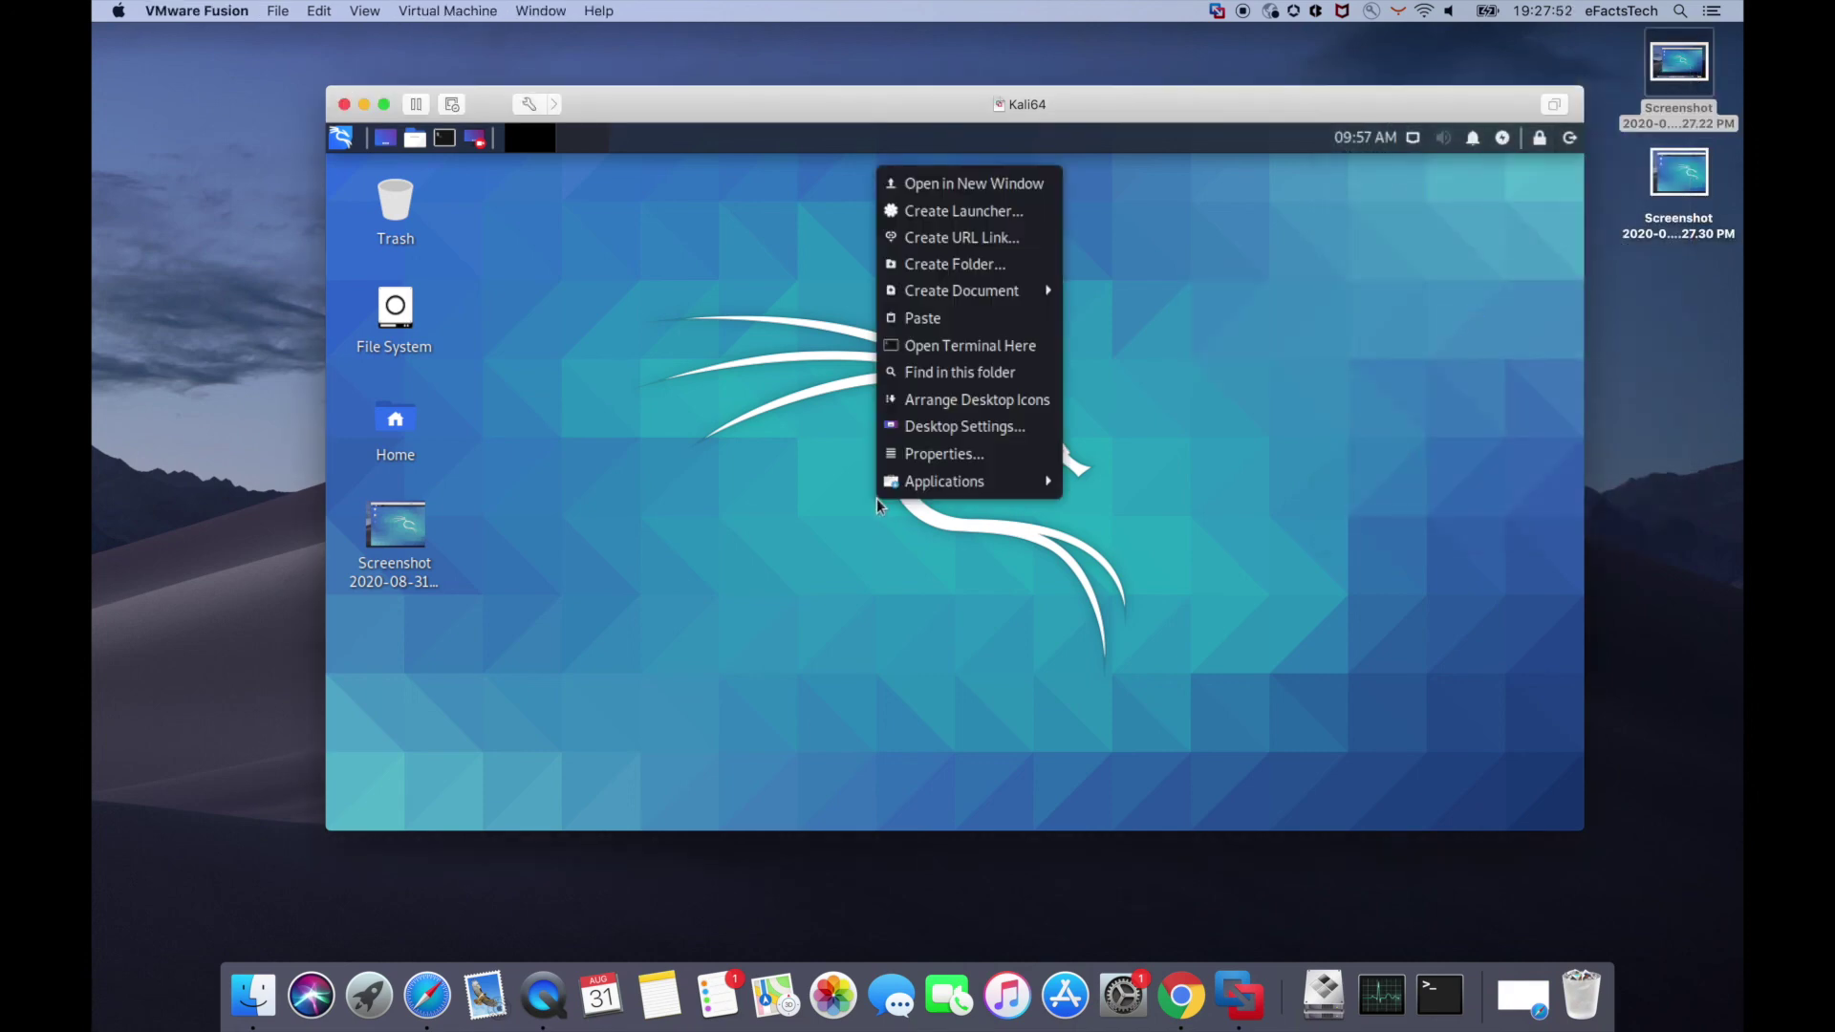
click(931, 321)
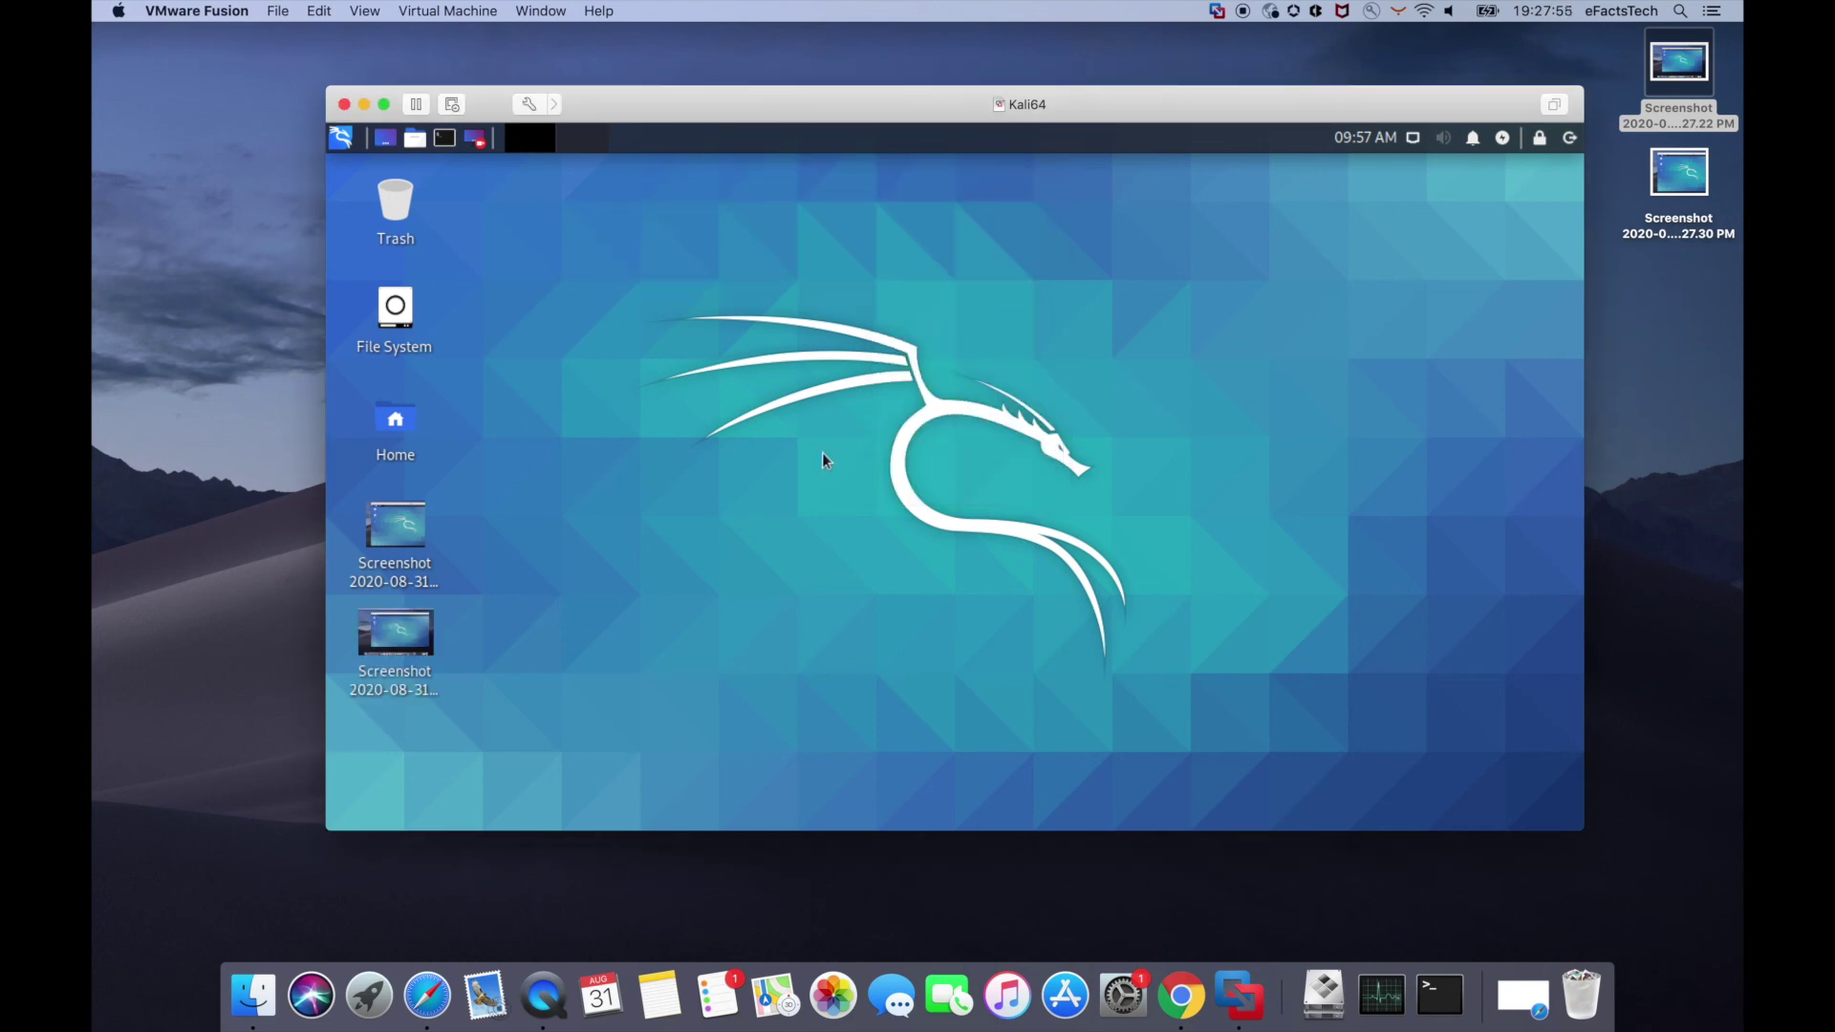